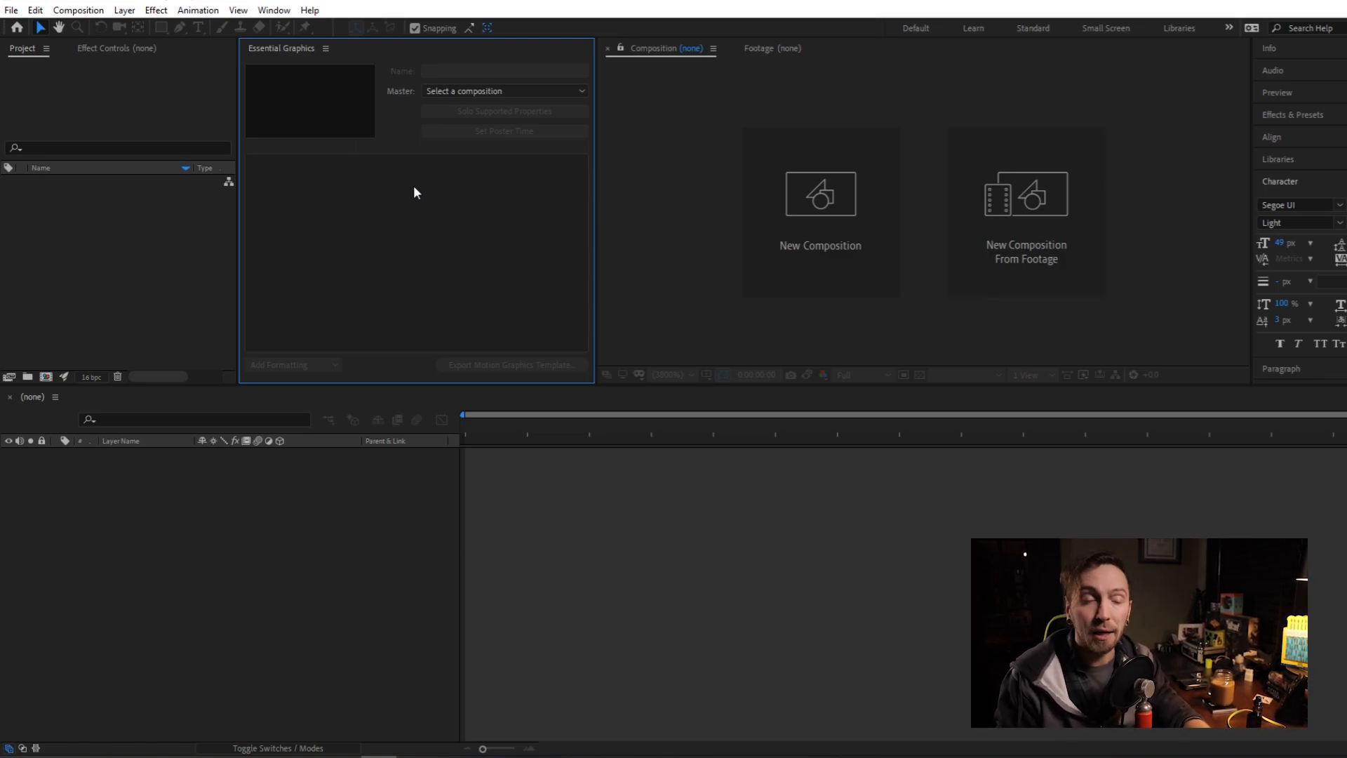
Create a new composition named "LUN Lower Third".
{"action": "left_click", "coordinate": [168, 244]}
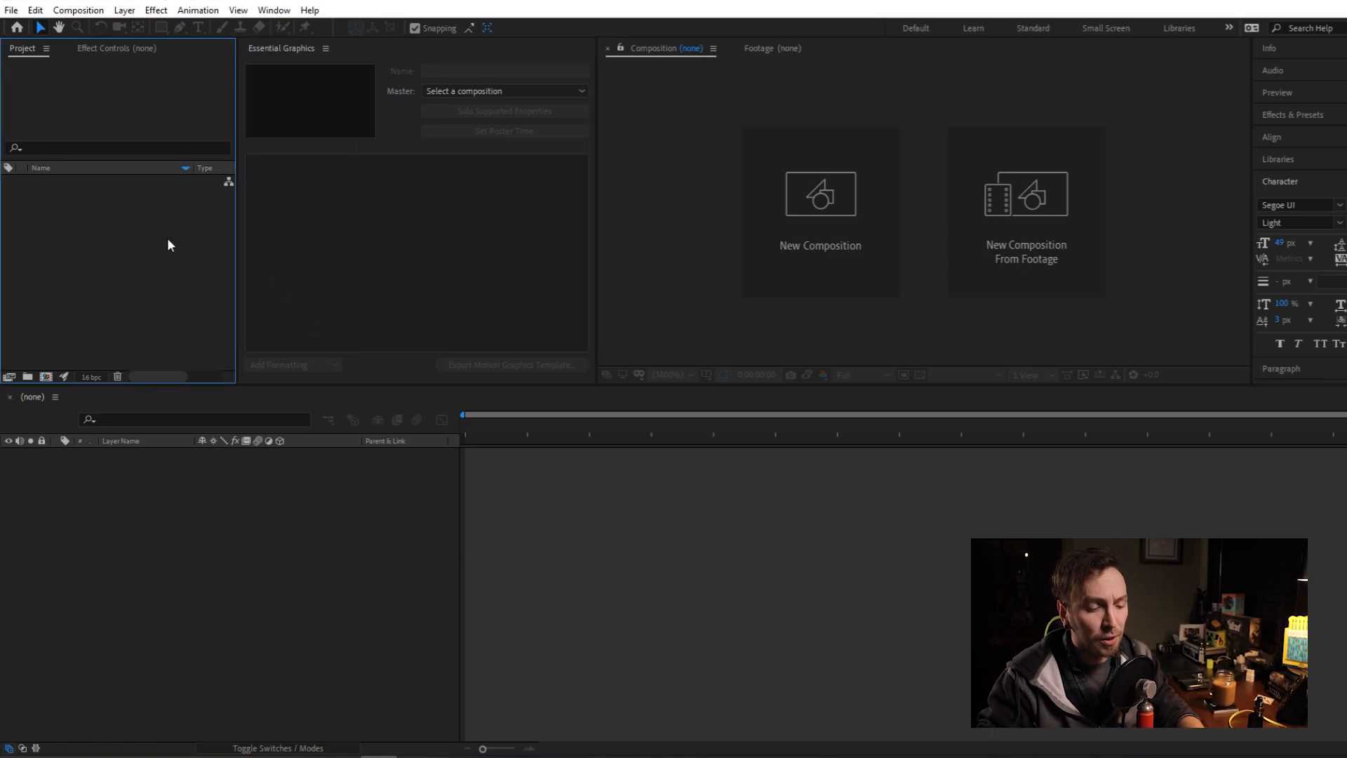
{"action": "key", "text": "ctrl+n"}
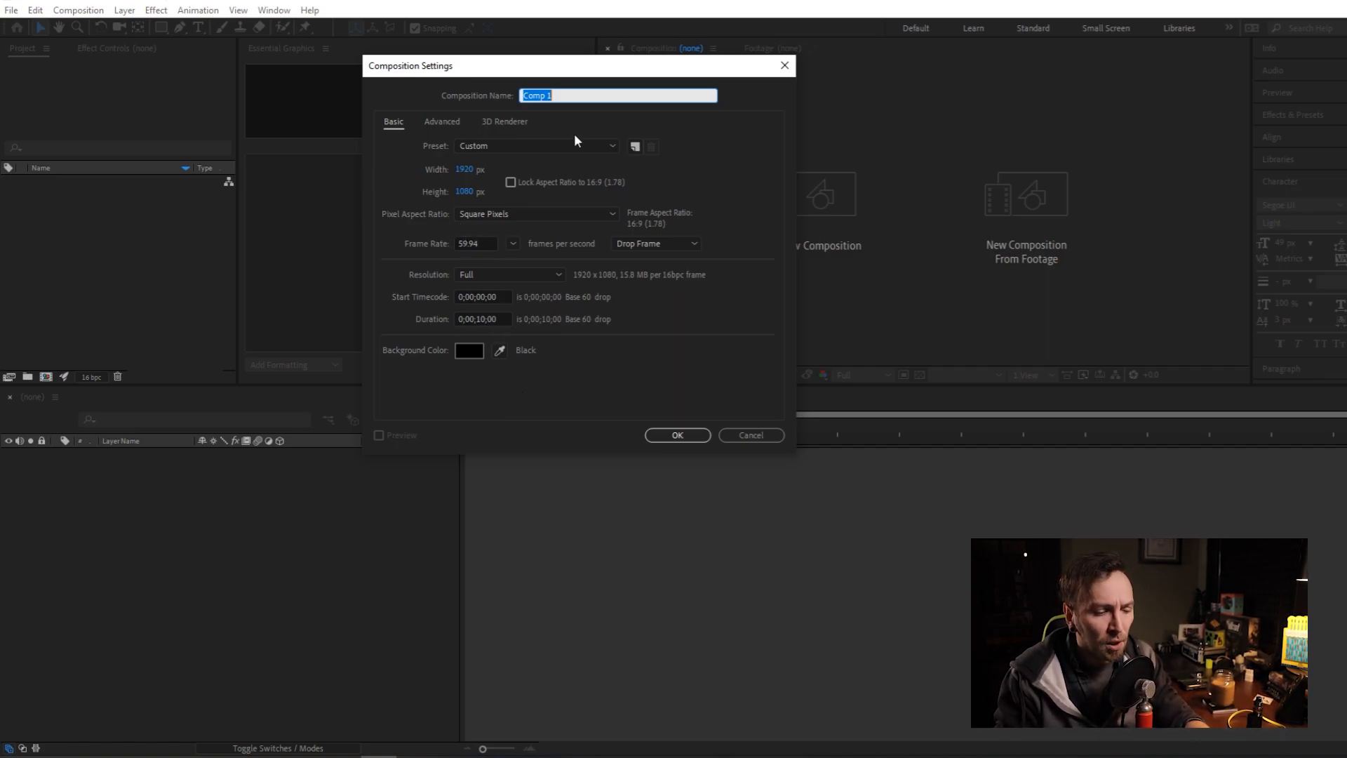
{"action": "type", "text": "LU"}
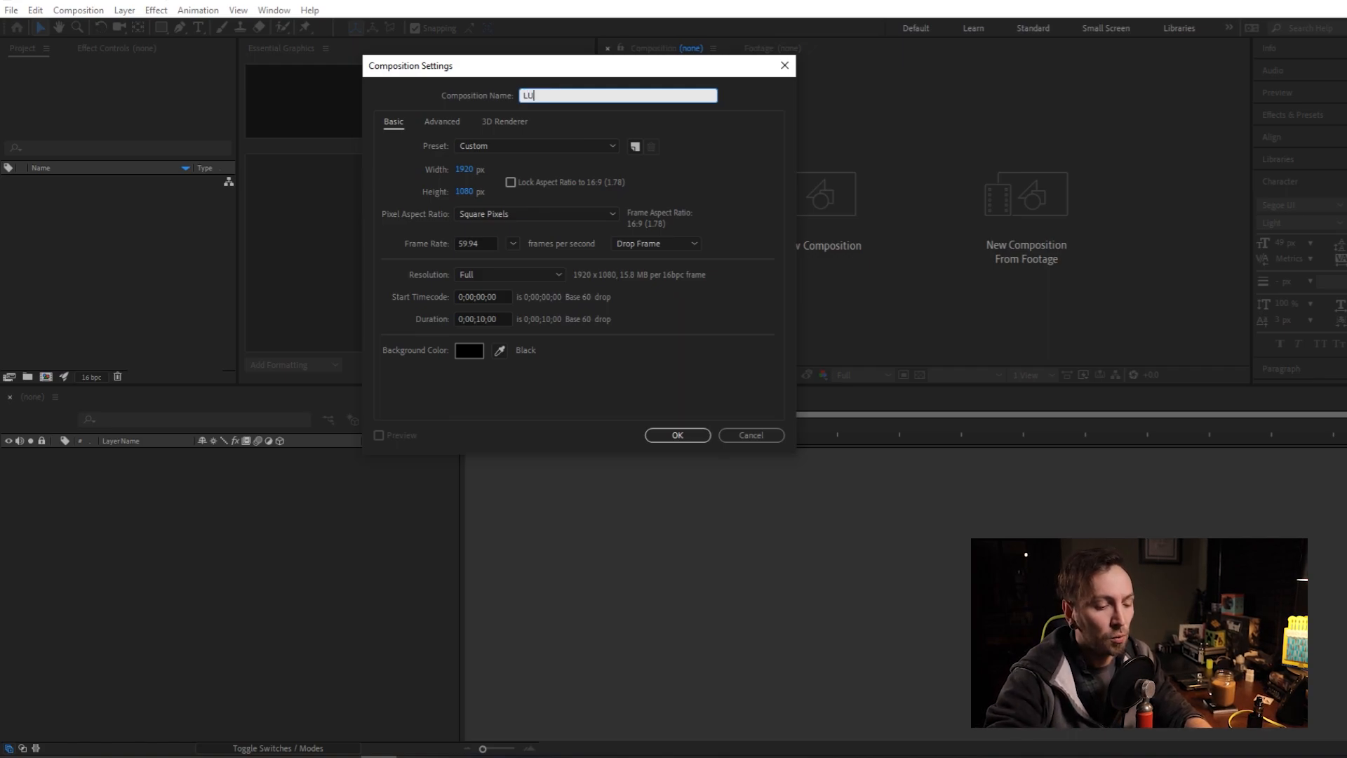
{"action": "type", "text": "N Lower Third"}
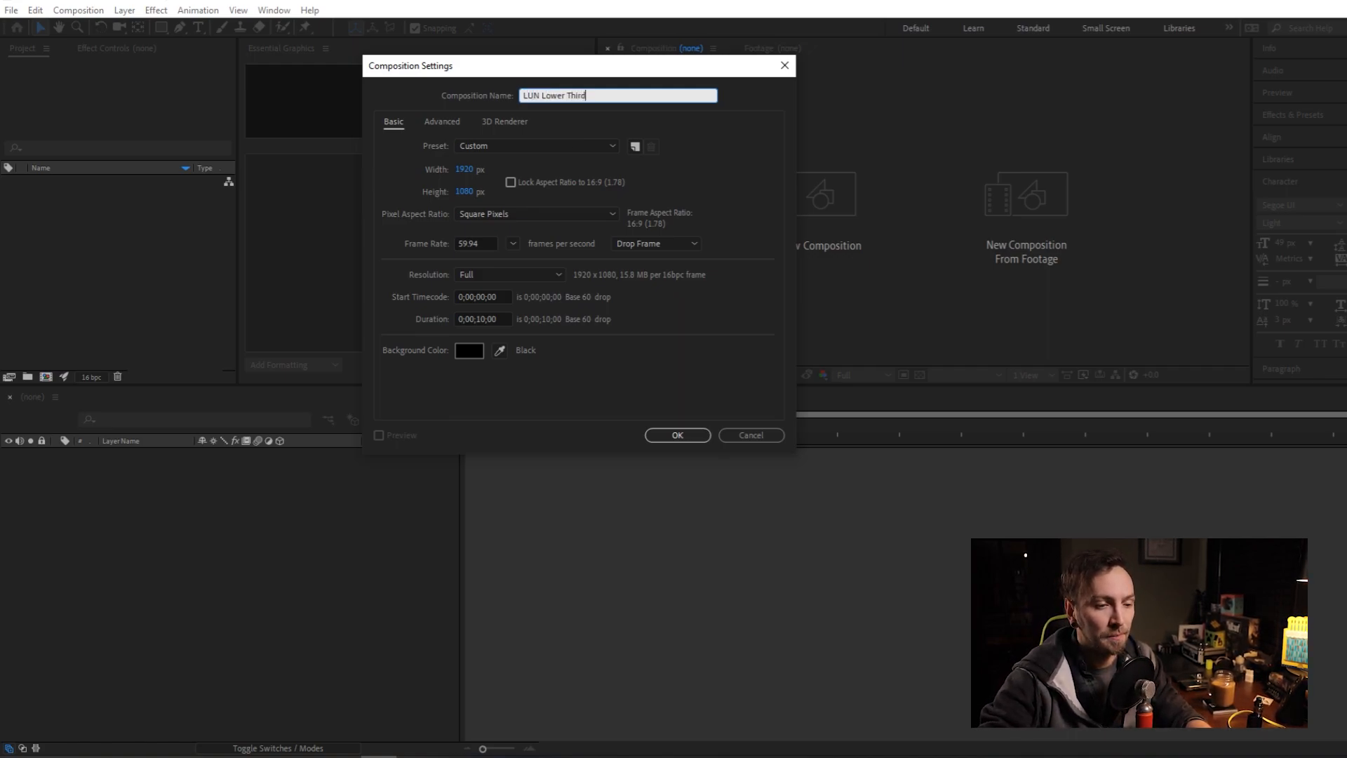
{"action": "key", "text": "Return"}
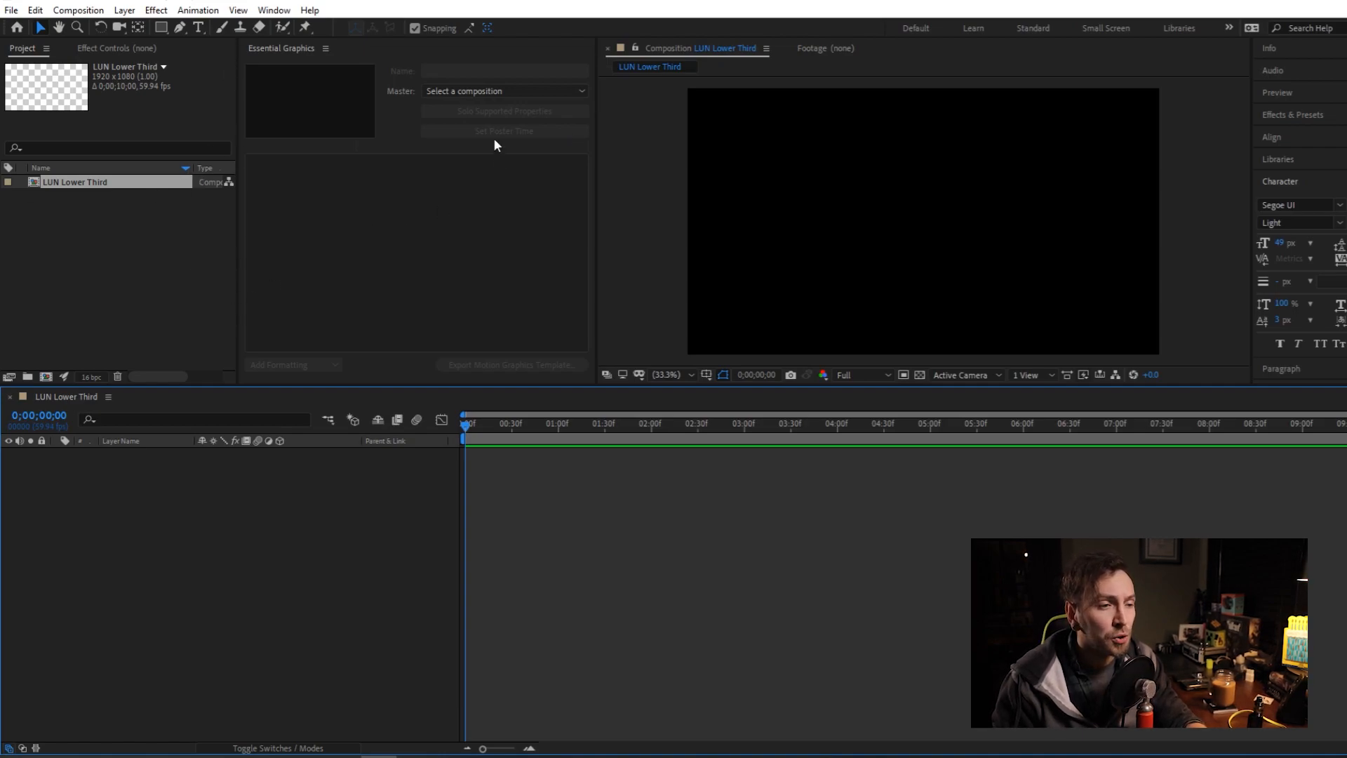
Set LUN Lower Third as the Essential Graphics master composition and name the template "LUN Lower Third".
{"action": "left_click", "coordinate": [472, 90]}
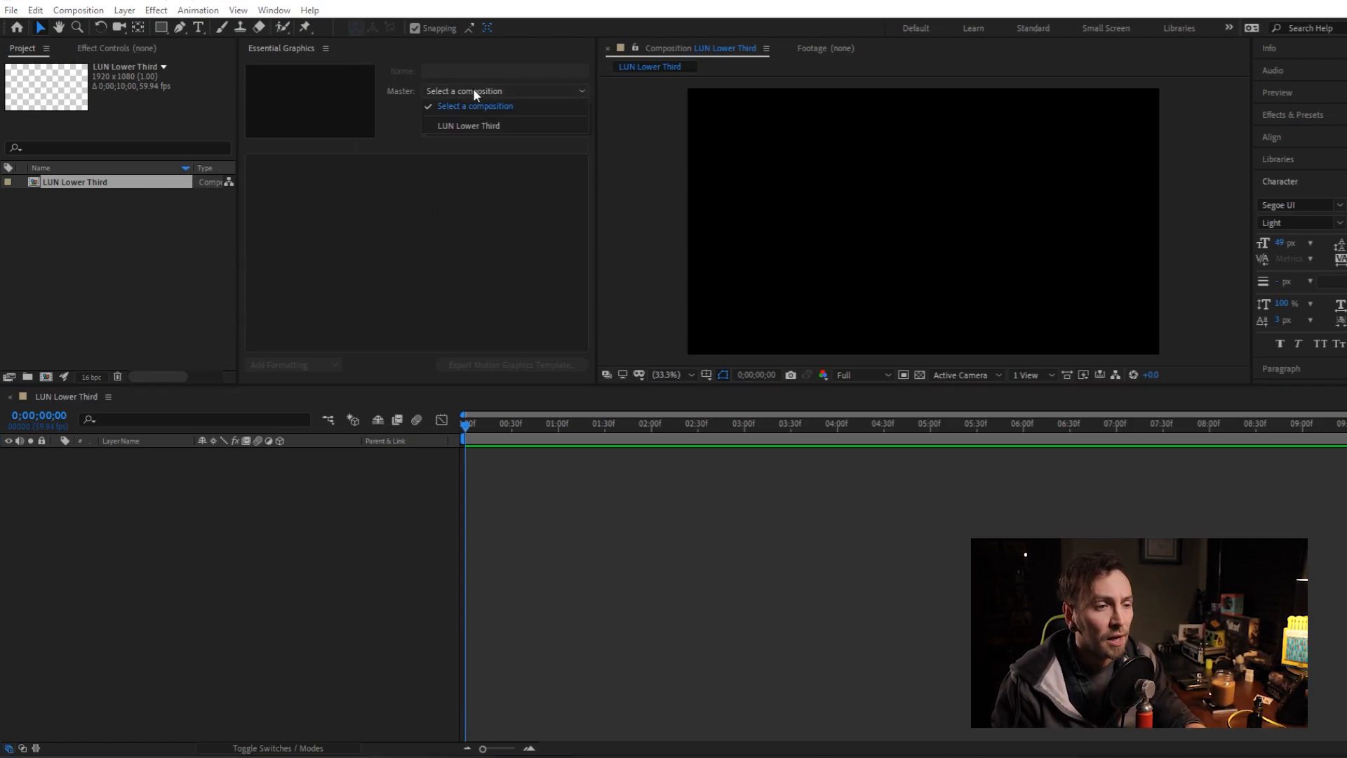
{"action": "left_click", "coordinate": [460, 125]}
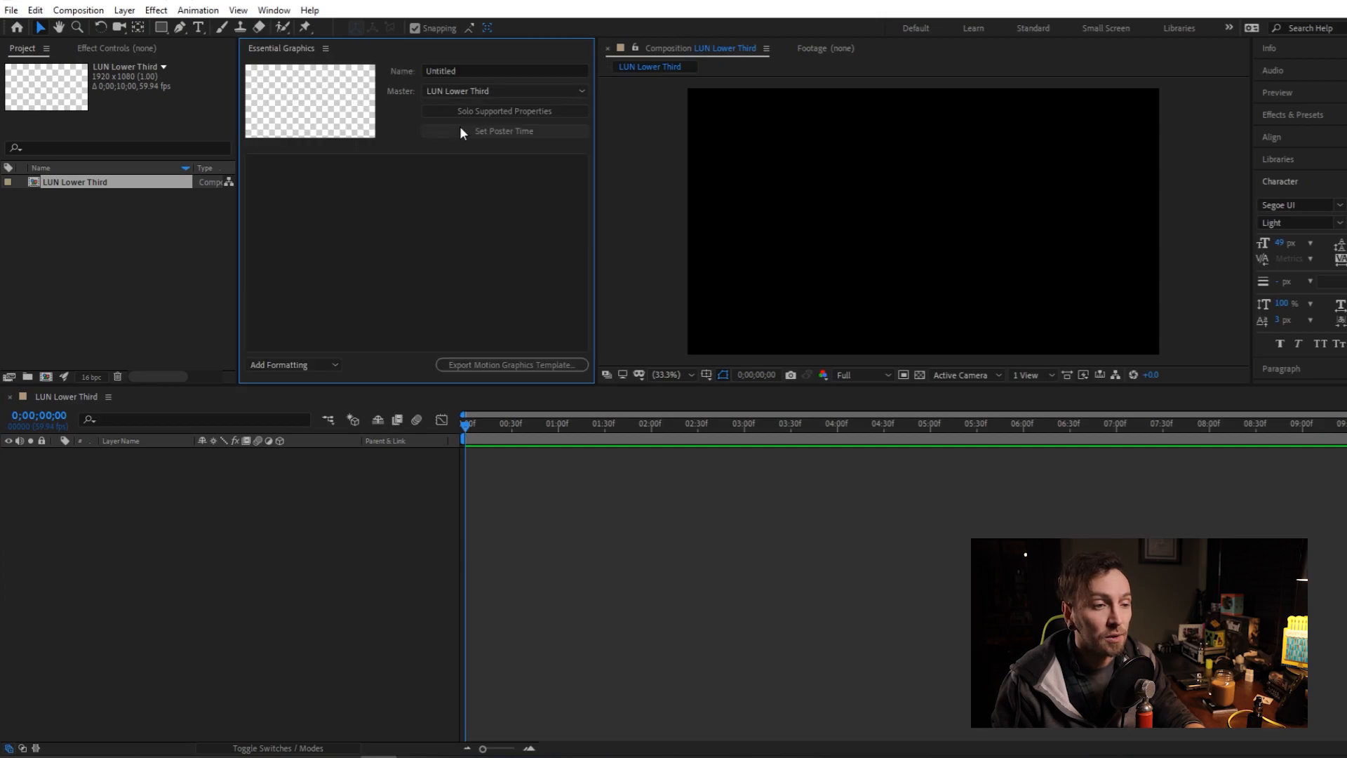
{"action": "left_click", "coordinate": [465, 73]}
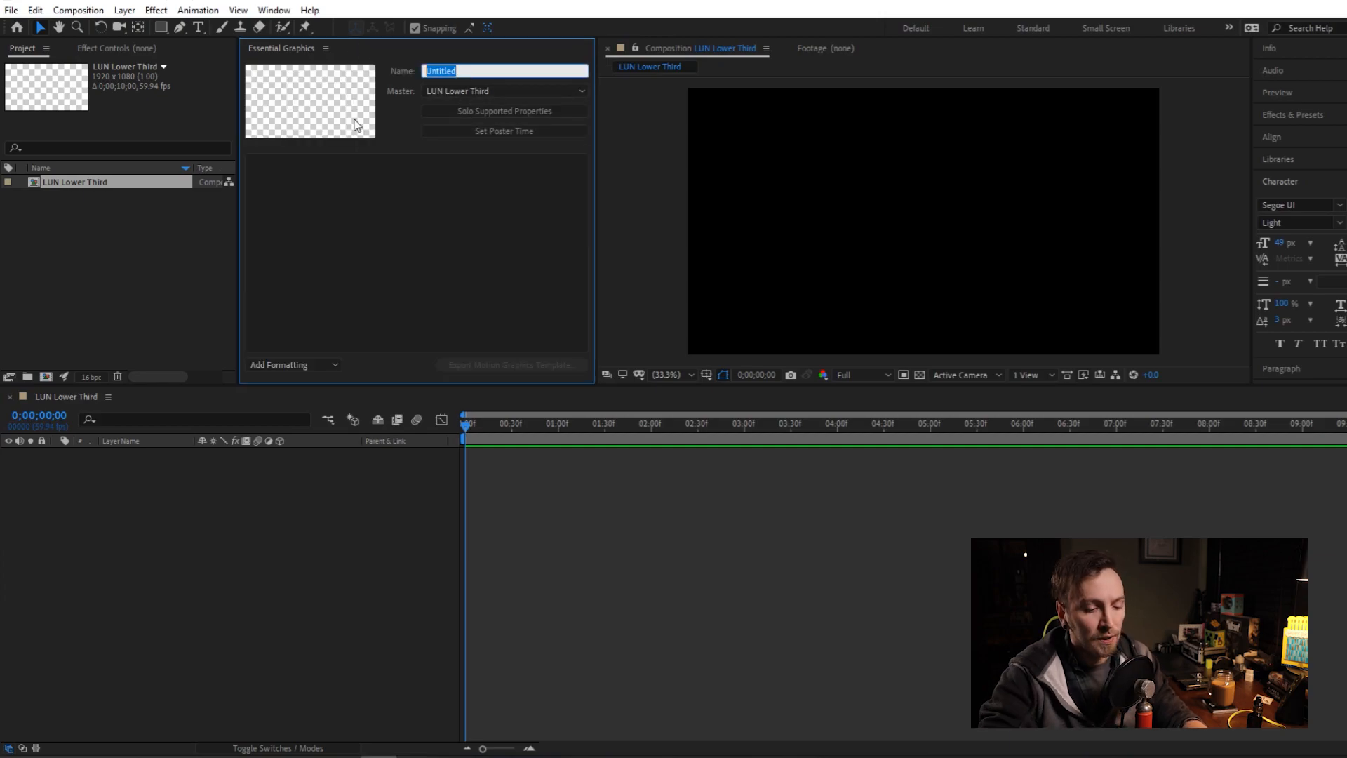
{"action": "type", "text": "LUN Lower Third"}
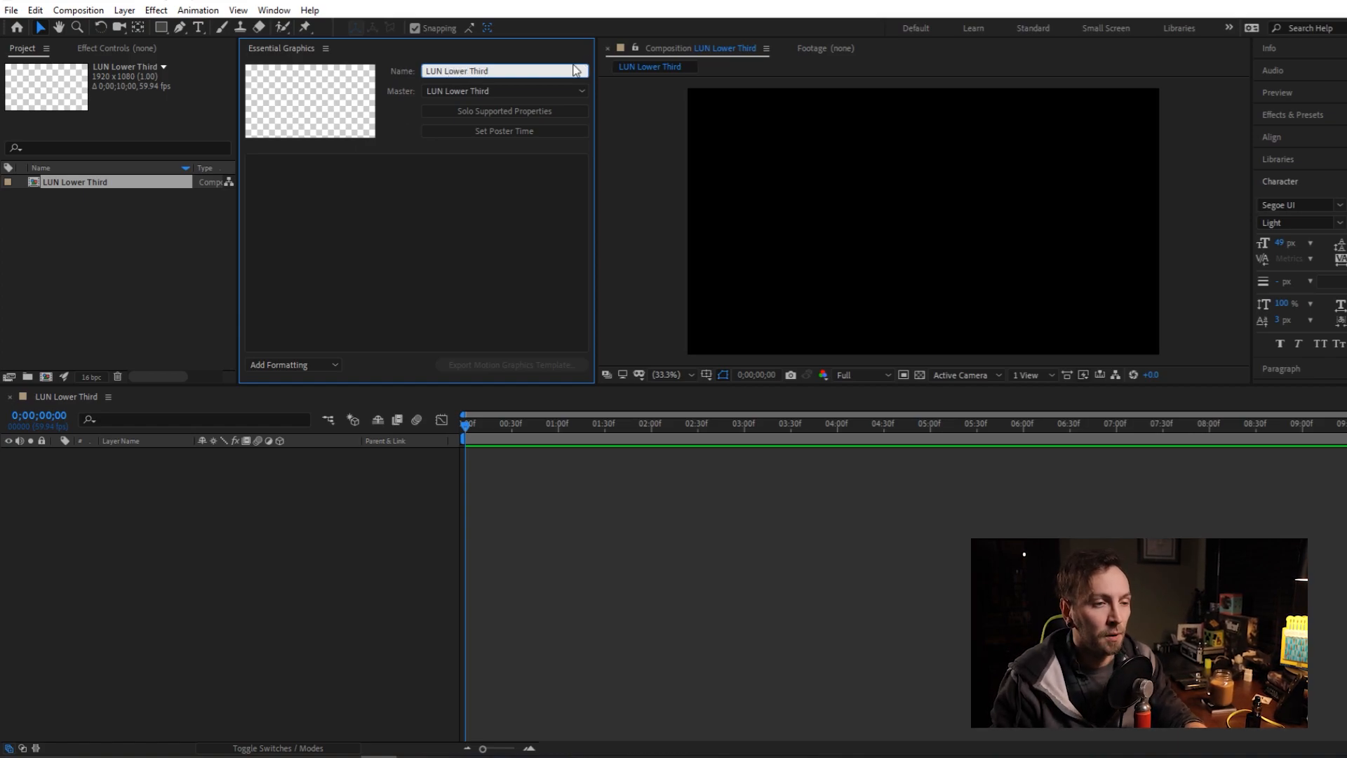
{"action": "key", "text": "Return"}
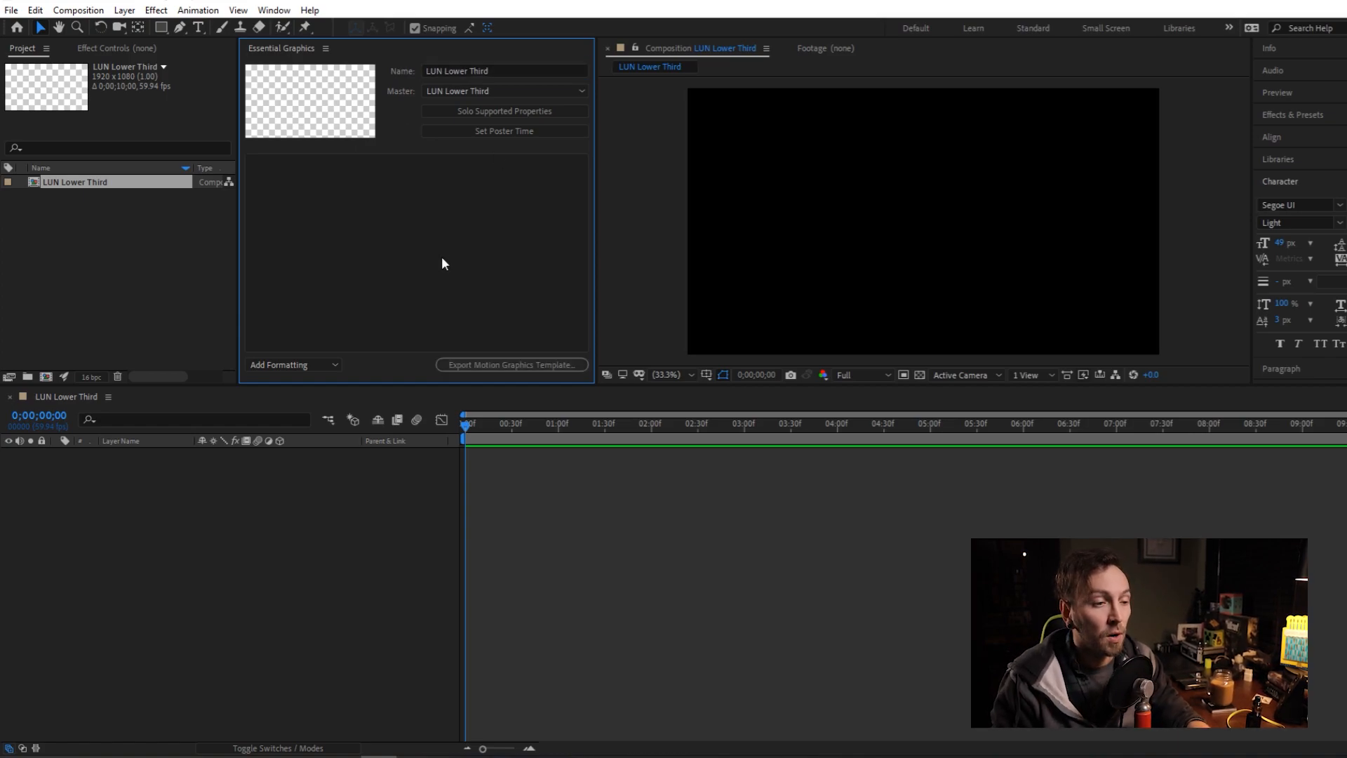
Show the title and action safe guides in the composition view.
{"action": "left_click", "coordinate": [324, 482]}
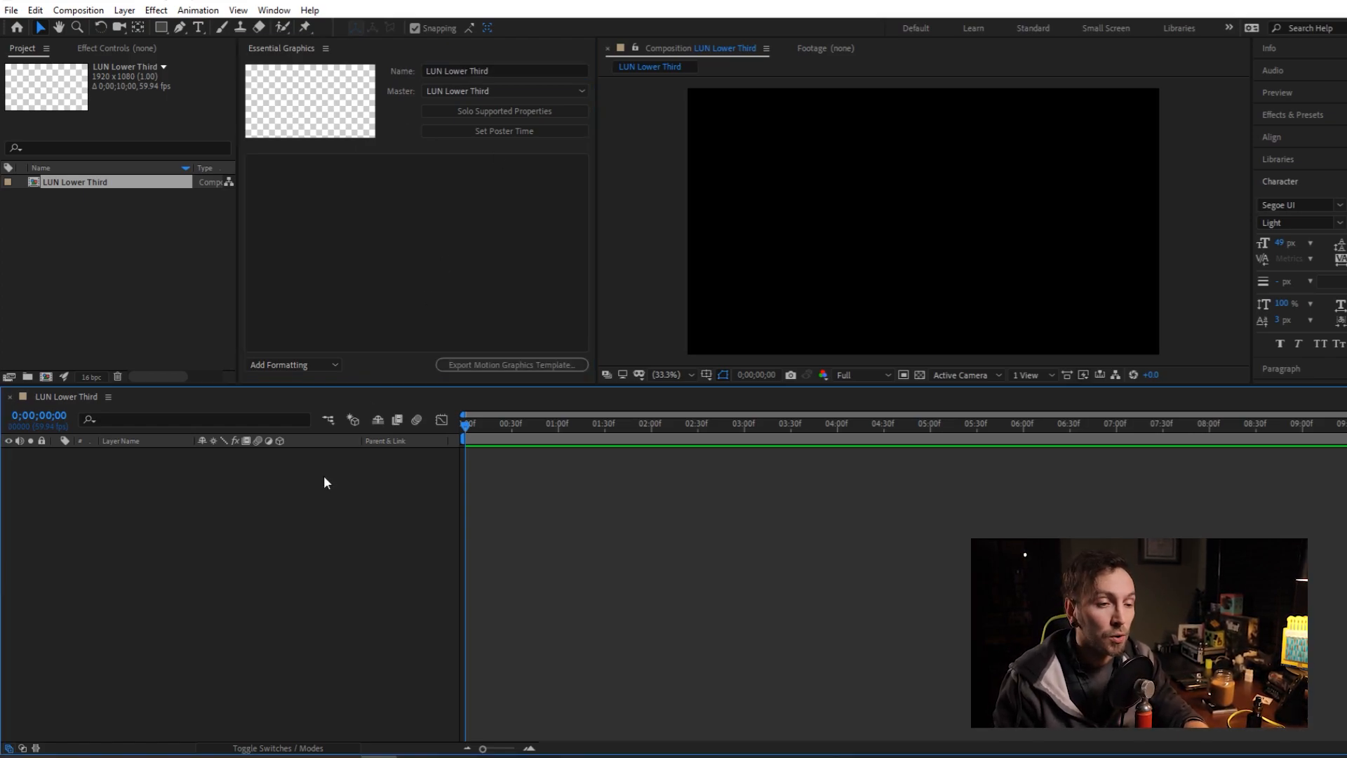
{"action": "left_click", "coordinate": [707, 375]}
{"action": "left_click", "coordinate": [722, 394]}
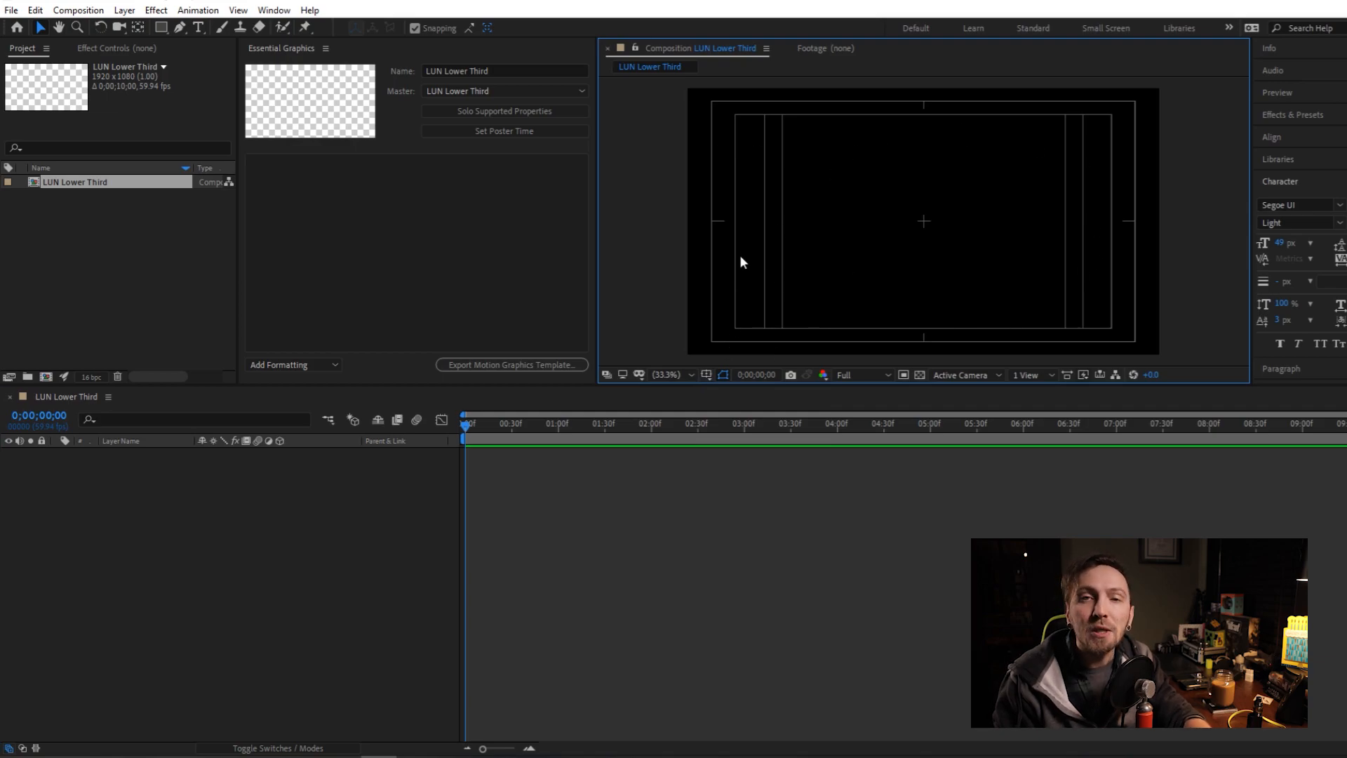
Add a text layer containing the person's first name in the lower-left area of the frame.
{"action": "left_click", "coordinate": [399, 482]}
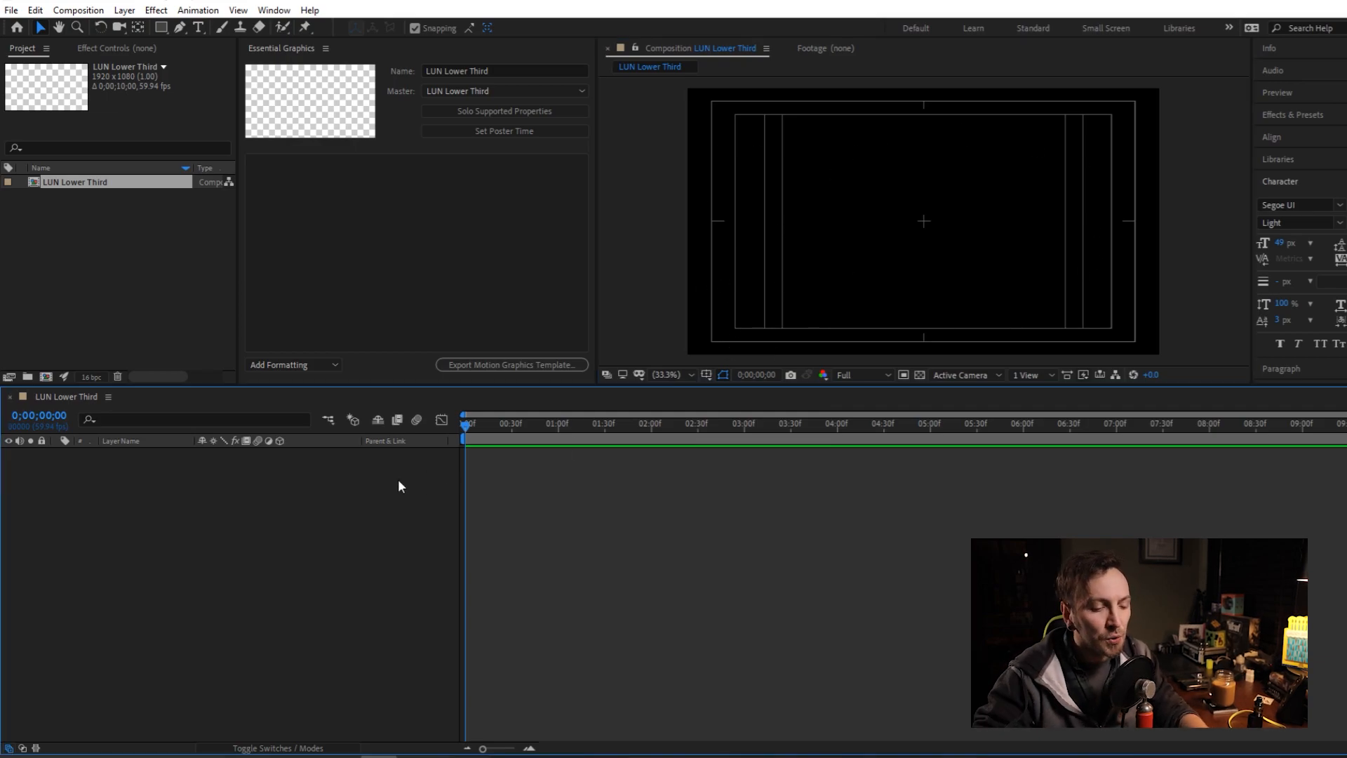
{"action": "key", "text": "ctrl+t"}
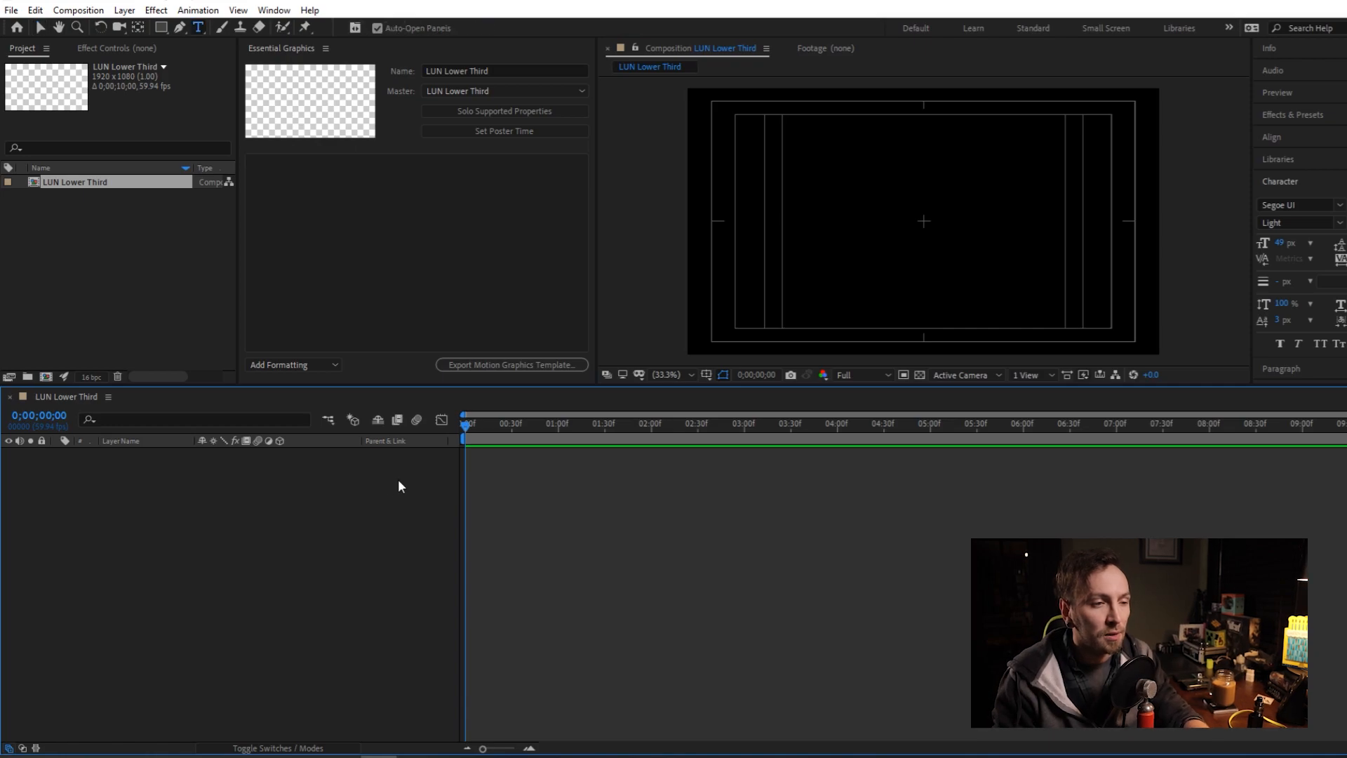
{"action": "left_click", "coordinate": [778, 289]}
{"action": "type", "text": "Justin"}
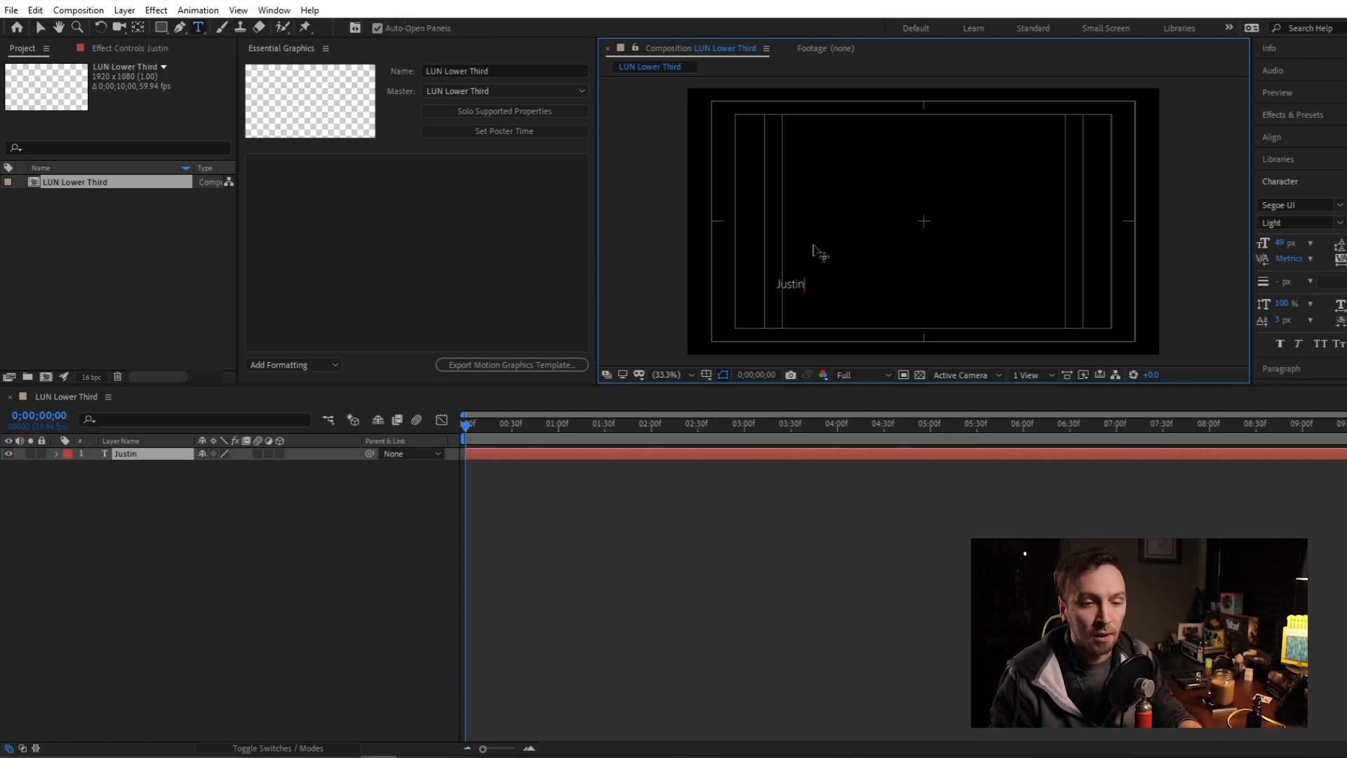
Set the name text to 105 px in the Bold style of Segoe UI.
{"action": "key", "text": "ctrl+a"}
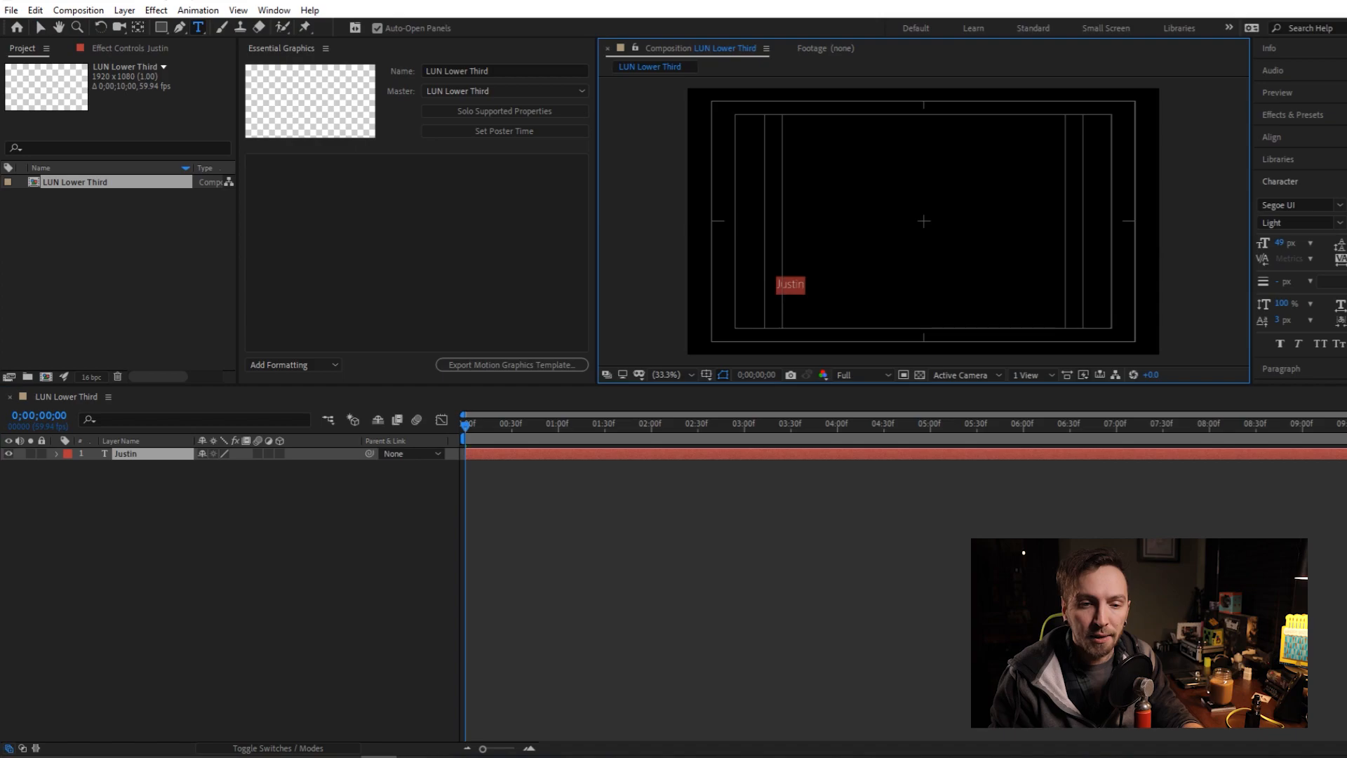
{"action": "left_click", "coordinate": [1295, 205]}
{"action": "left_click", "coordinate": [1326, 182]}
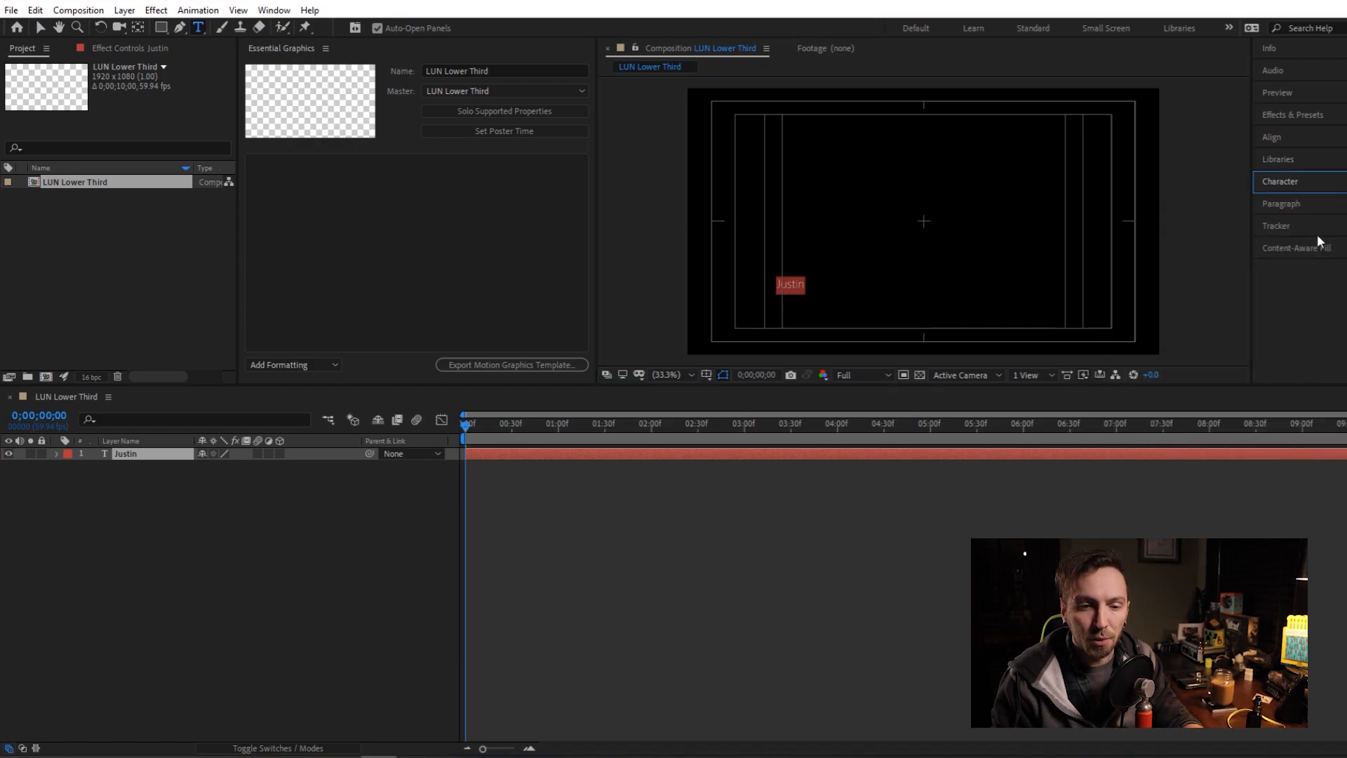
{"action": "left_click", "coordinate": [1330, 184]}
{"action": "left_click_drag", "start_coordinate": [1283, 242], "coordinate": [1330, 245]}
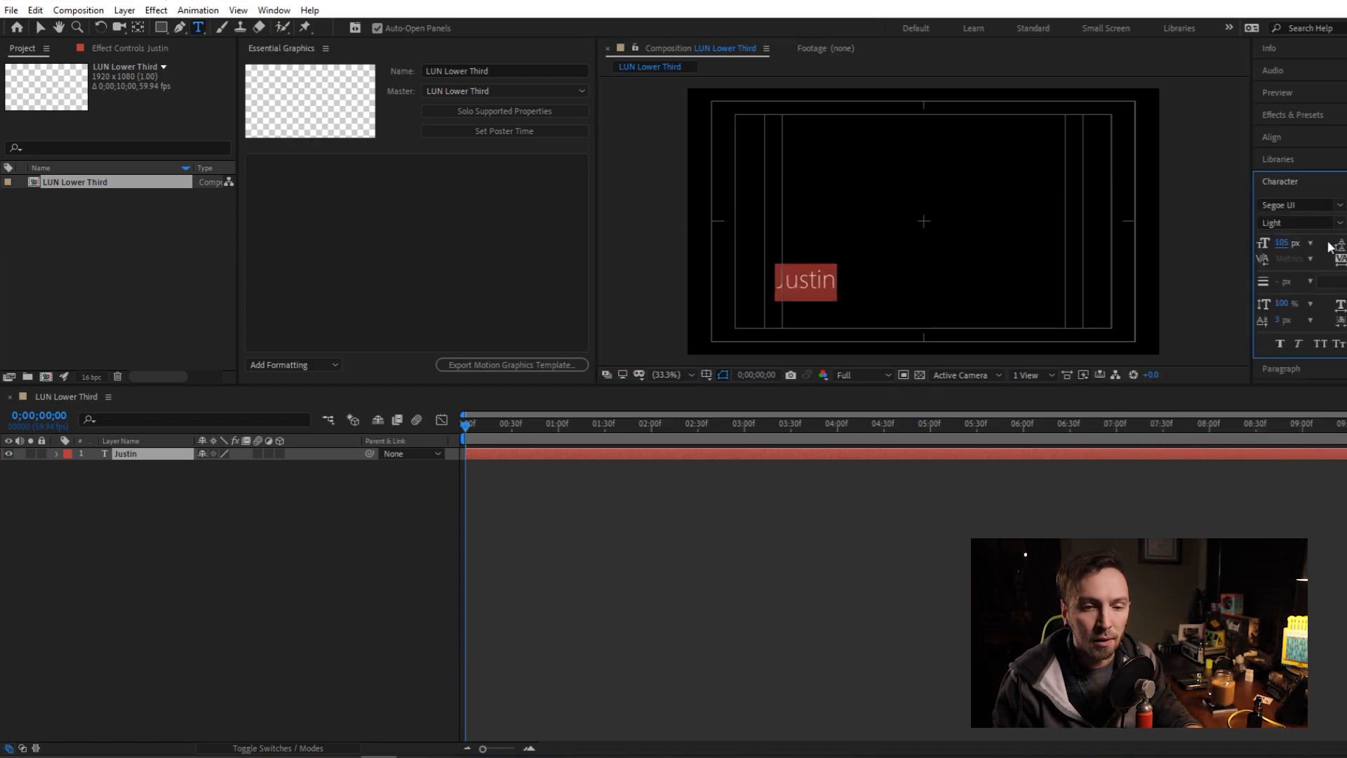
{"action": "left_click", "coordinate": [1337, 223]}
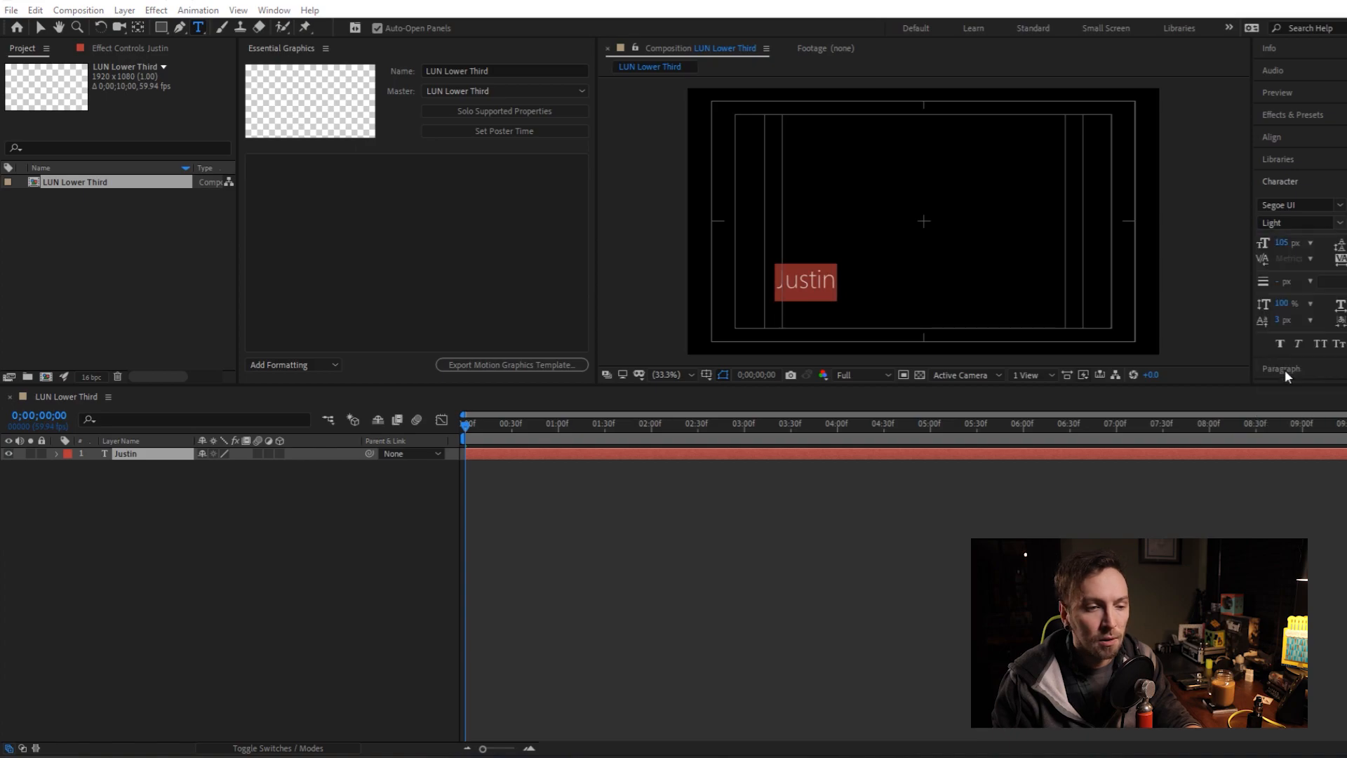
{"action": "left_click", "coordinate": [1285, 369]}
Move the name text left so it starts at the action-safe guide, and deselect the layer.
{"action": "key", "text": "Escape"}
{"action": "left_click_drag", "start_coordinate": [781, 275], "coordinate": [749, 281]}
{"action": "left_click", "coordinate": [275, 552]}
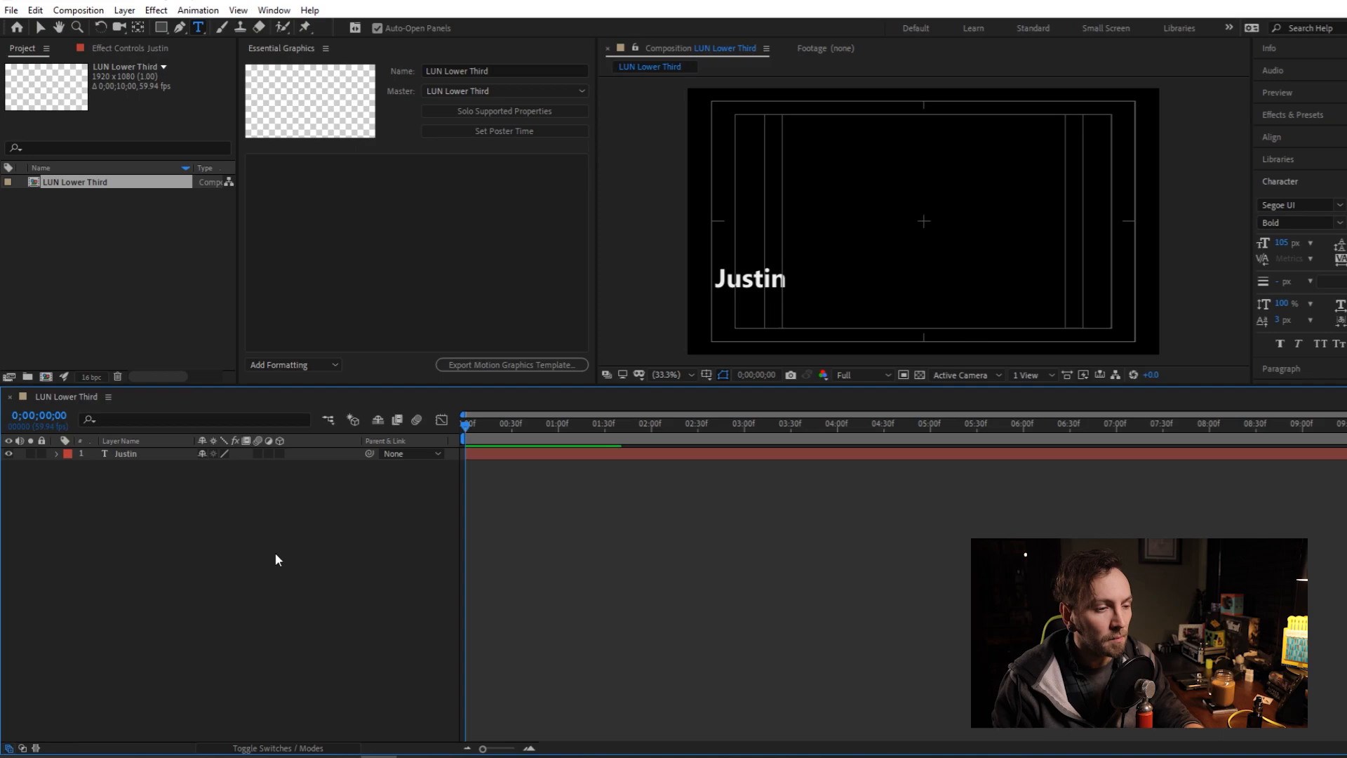
Add a separate text layer reading "Creative Director" directly below the name, aligned with its left edge.
{"action": "left_click", "coordinate": [715, 313]}
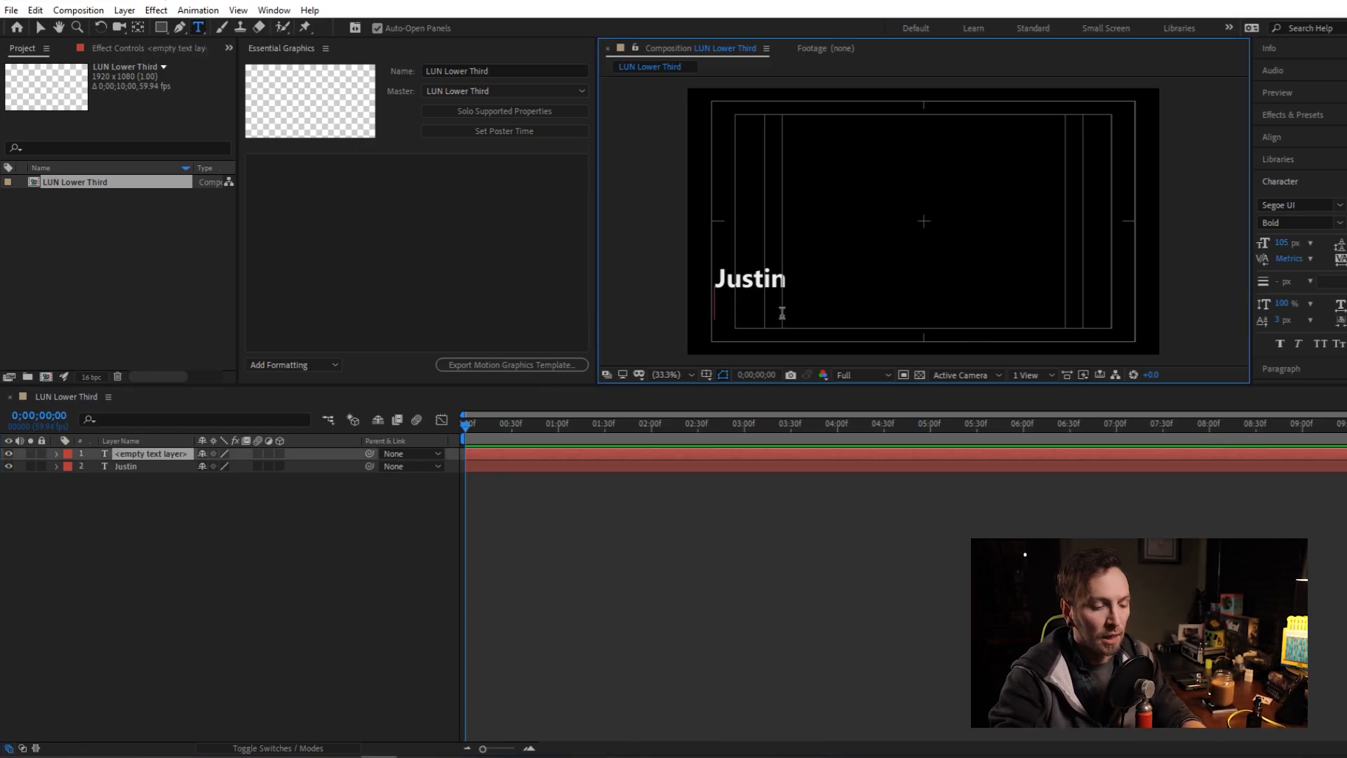
{"action": "type", "text": "Creative"}
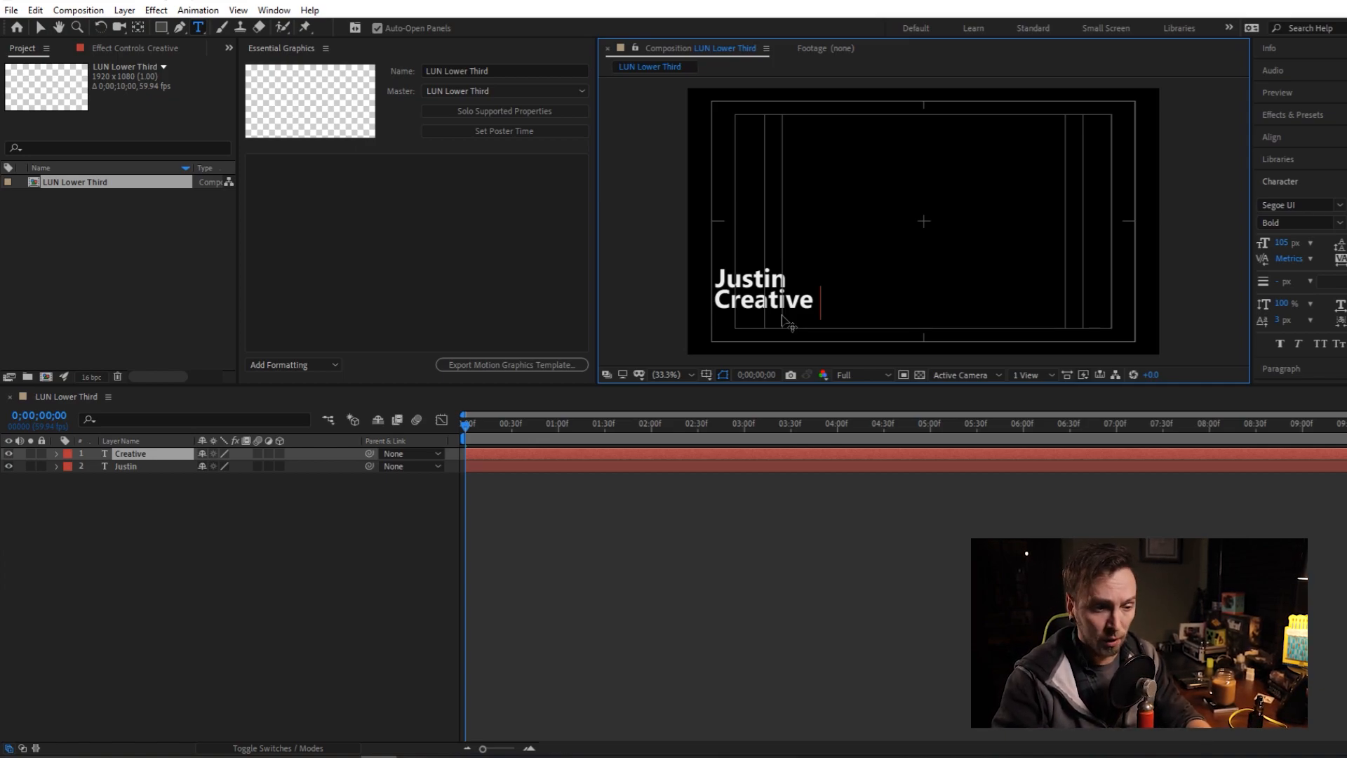
{"action": "type", "text": "D"}
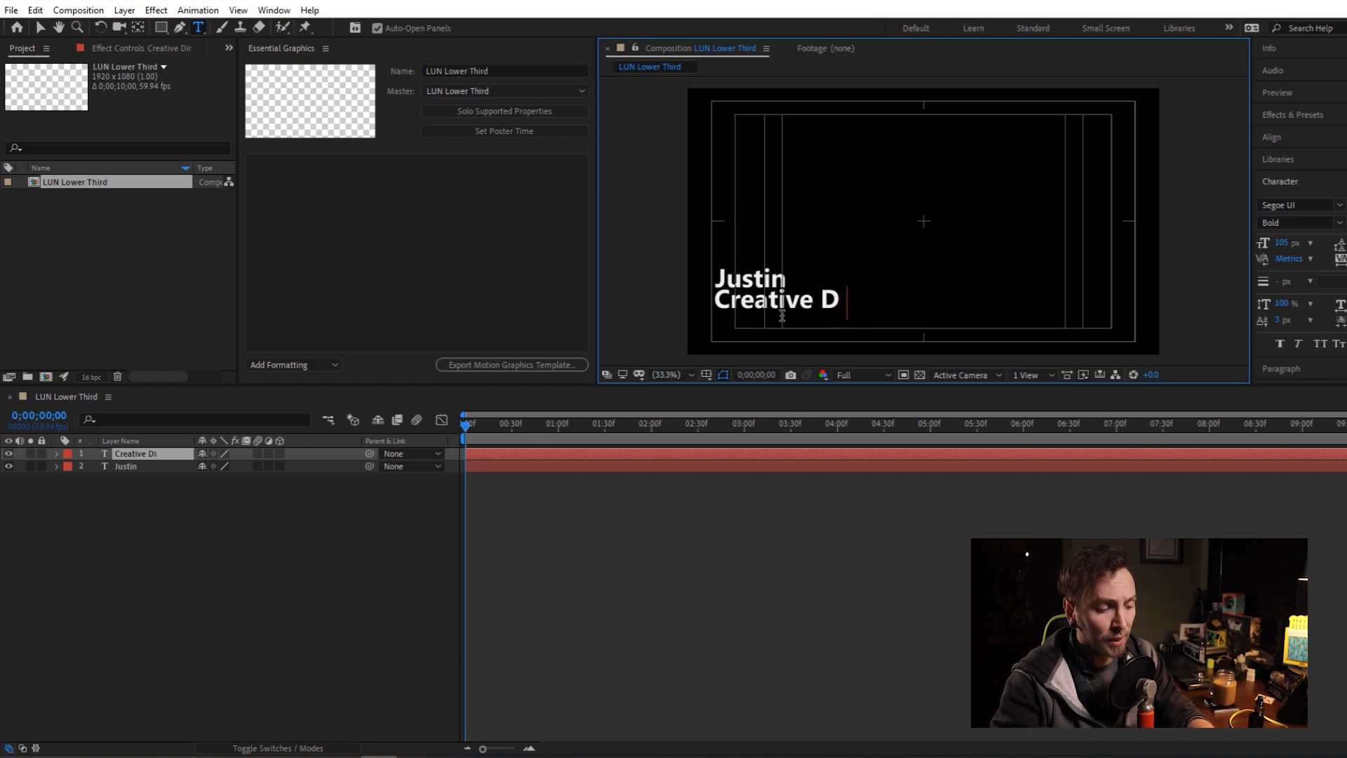
{"action": "type", "text": "irector"}
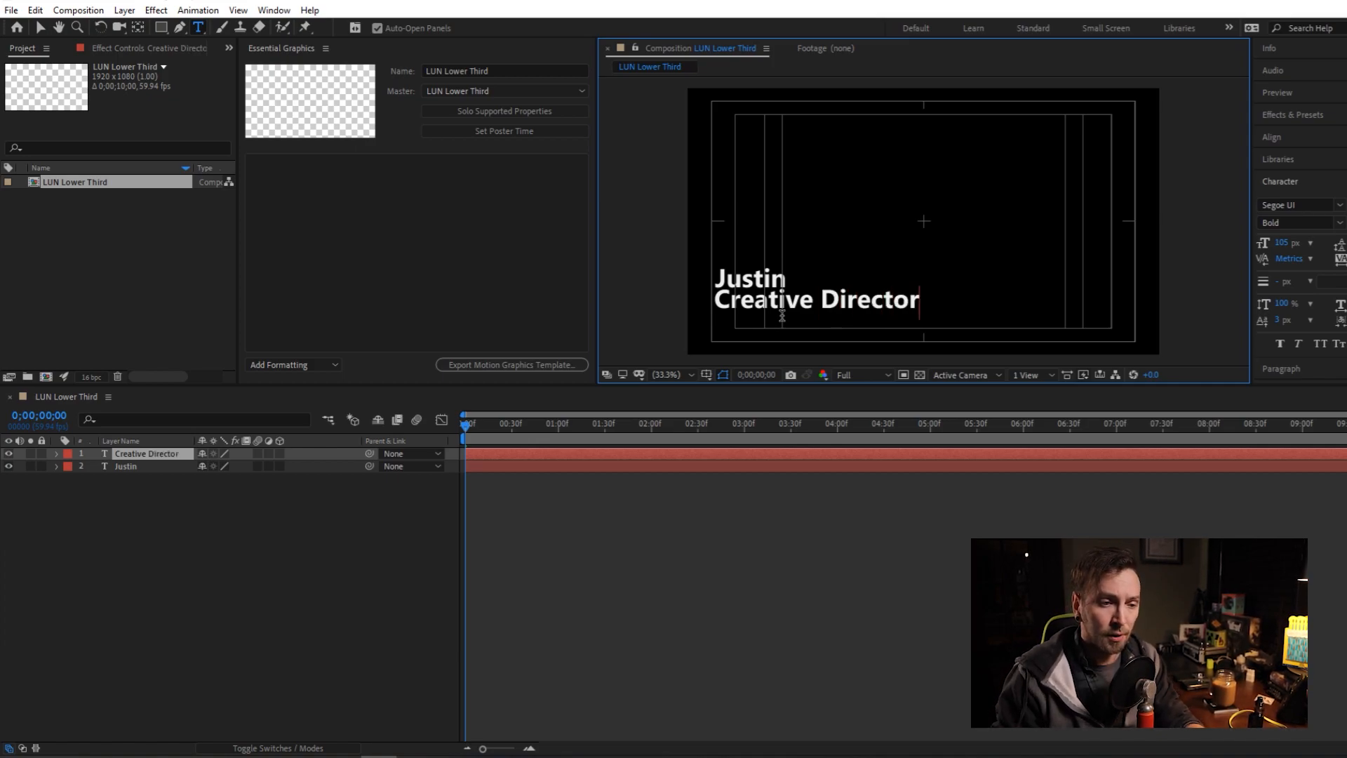
Set the "Creative Director" text to the Regular style at 64 px.
{"action": "key", "text": "ctrl+a"}
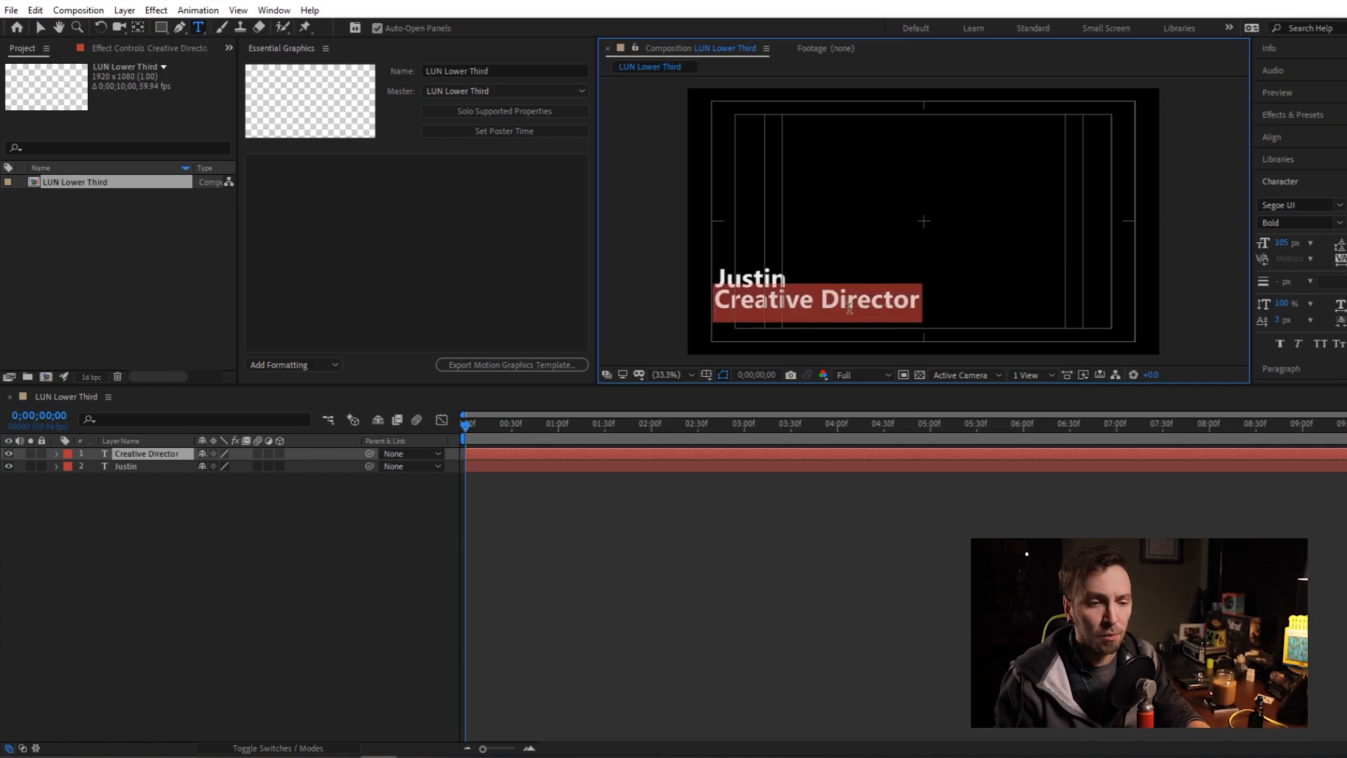
{"action": "left_click", "coordinate": [1338, 223]}
{"action": "left_click", "coordinate": [1299, 304]}
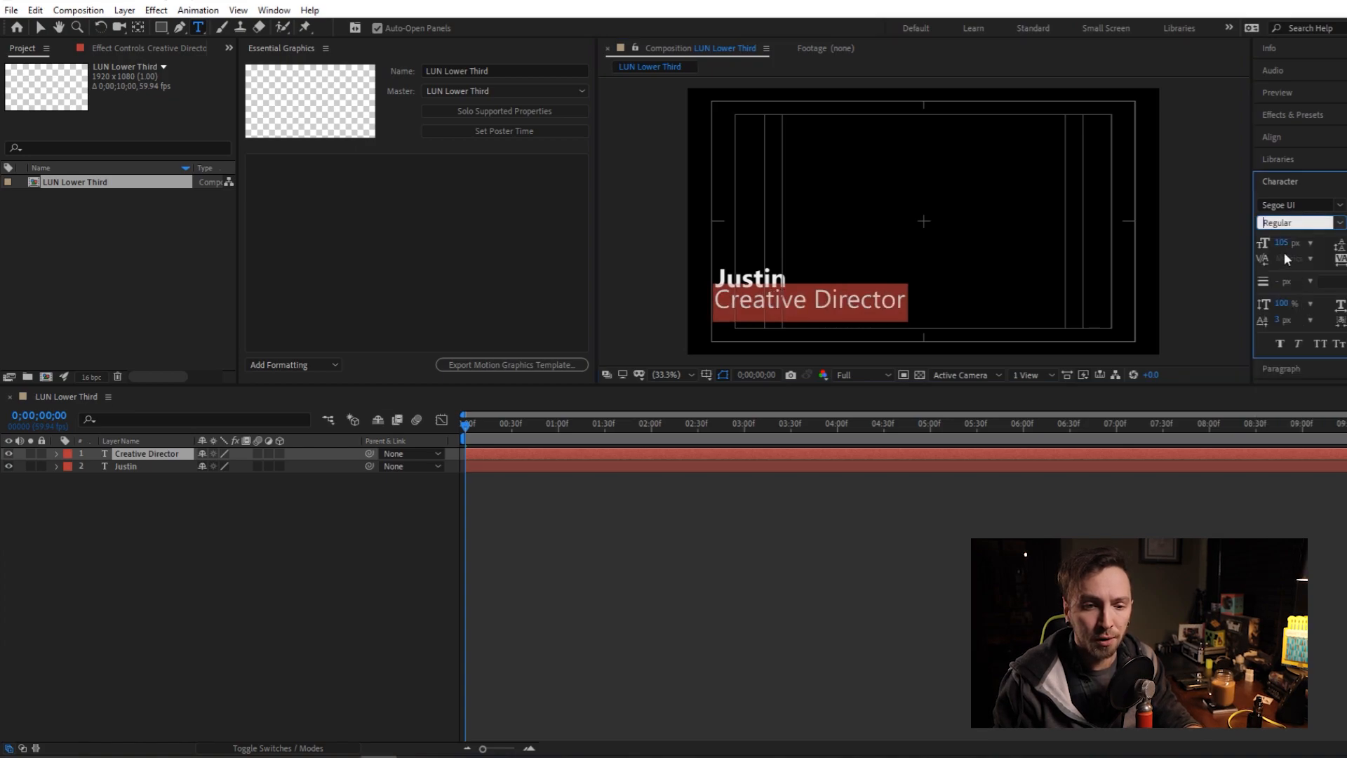
{"action": "left_click_drag", "start_coordinate": [1248, 244], "coordinate": [1229, 256]}
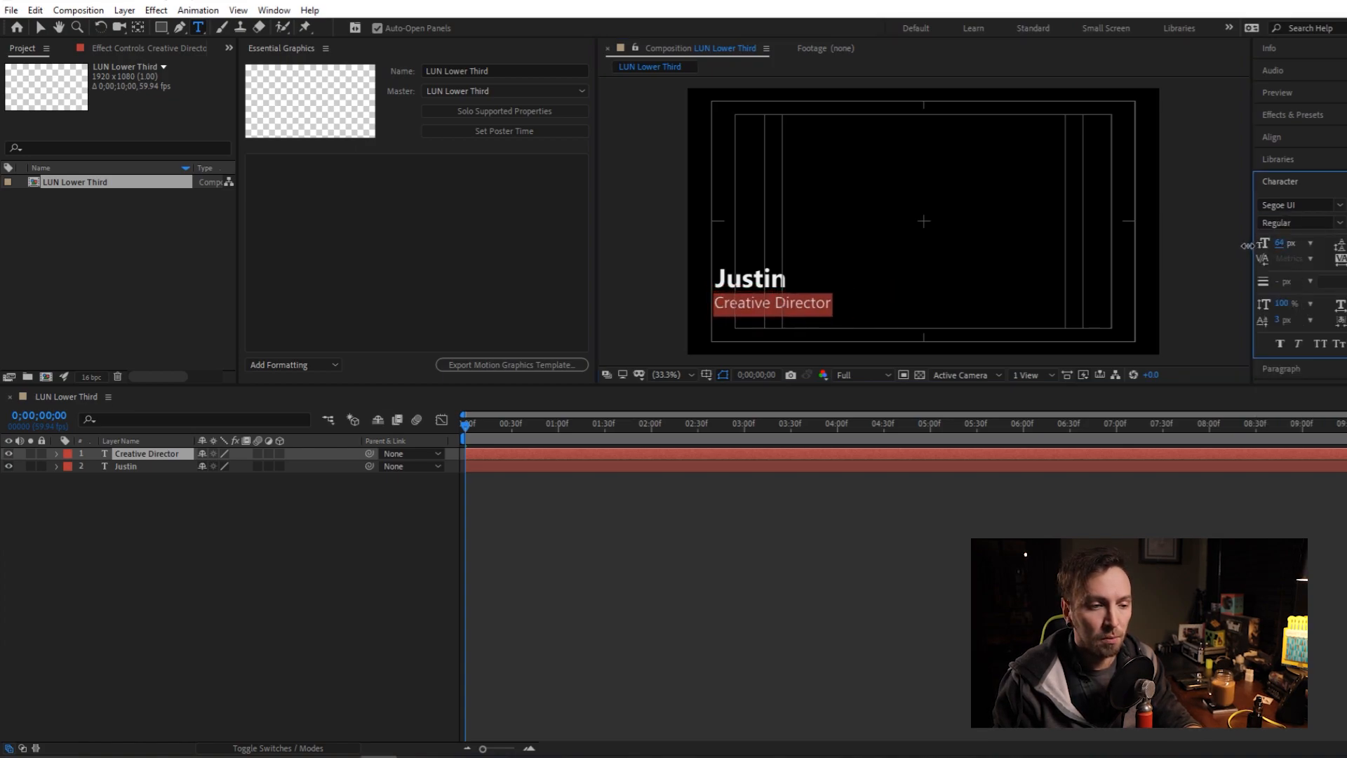
Nudge the "Creative Director" line slightly up towards the name and deselect the layer.
{"action": "left_click", "coordinate": [794, 300]}
{"action": "left_click_drag", "start_coordinate": [797, 303], "coordinate": [795, 298]}
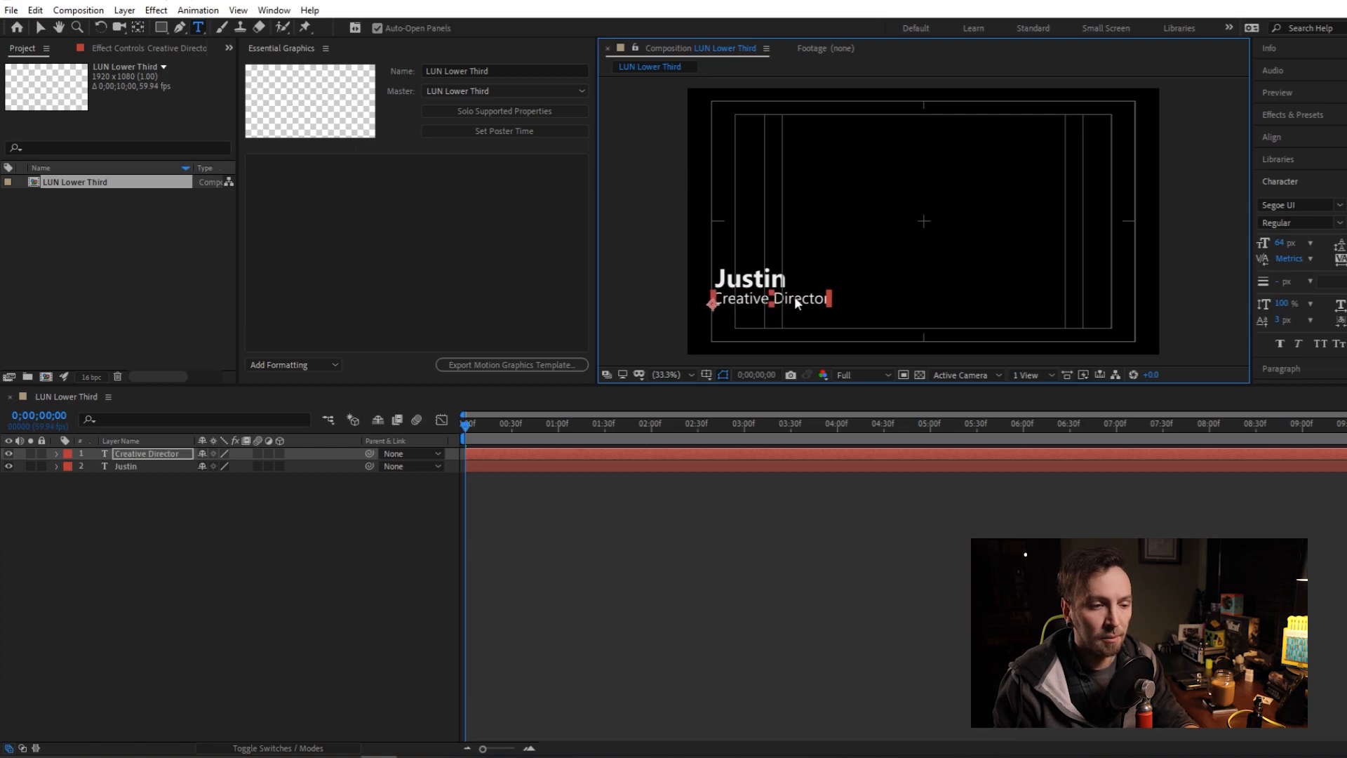
{"action": "left_click", "coordinate": [283, 536]}
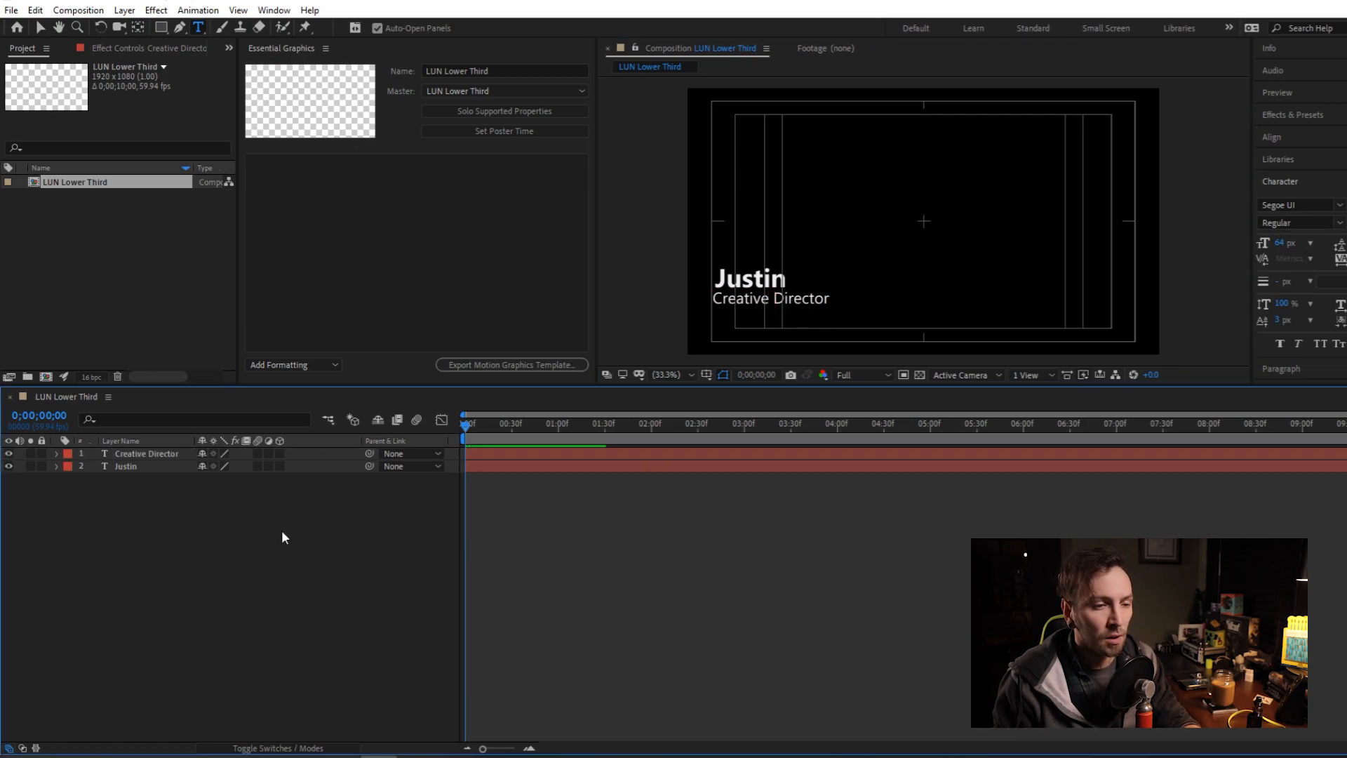
Add a third text layer reading "LUN Studios" below the job title and style it Semilight at 55 px.
{"action": "left_click", "coordinate": [715, 320]}
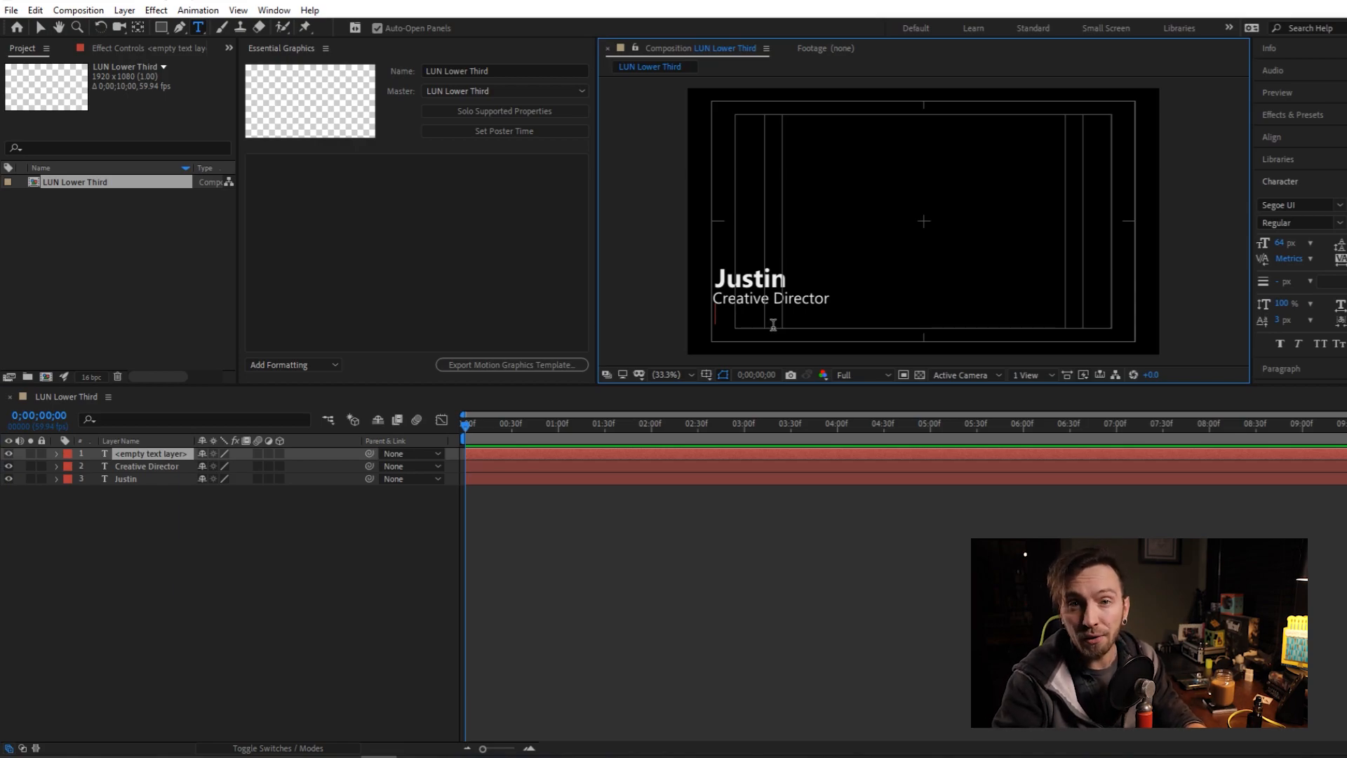
{"action": "type", "text": "LUN Studios"}
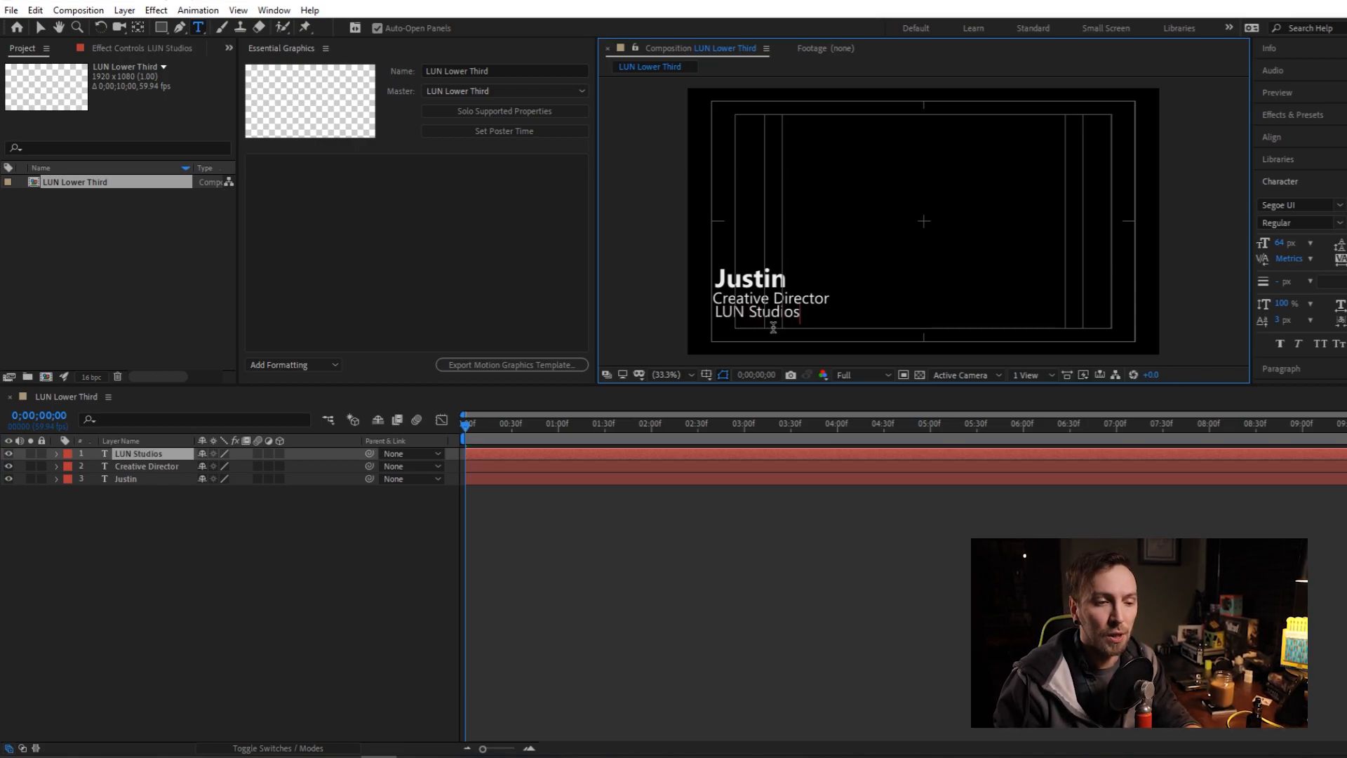
{"action": "key", "text": "ctrl+a"}
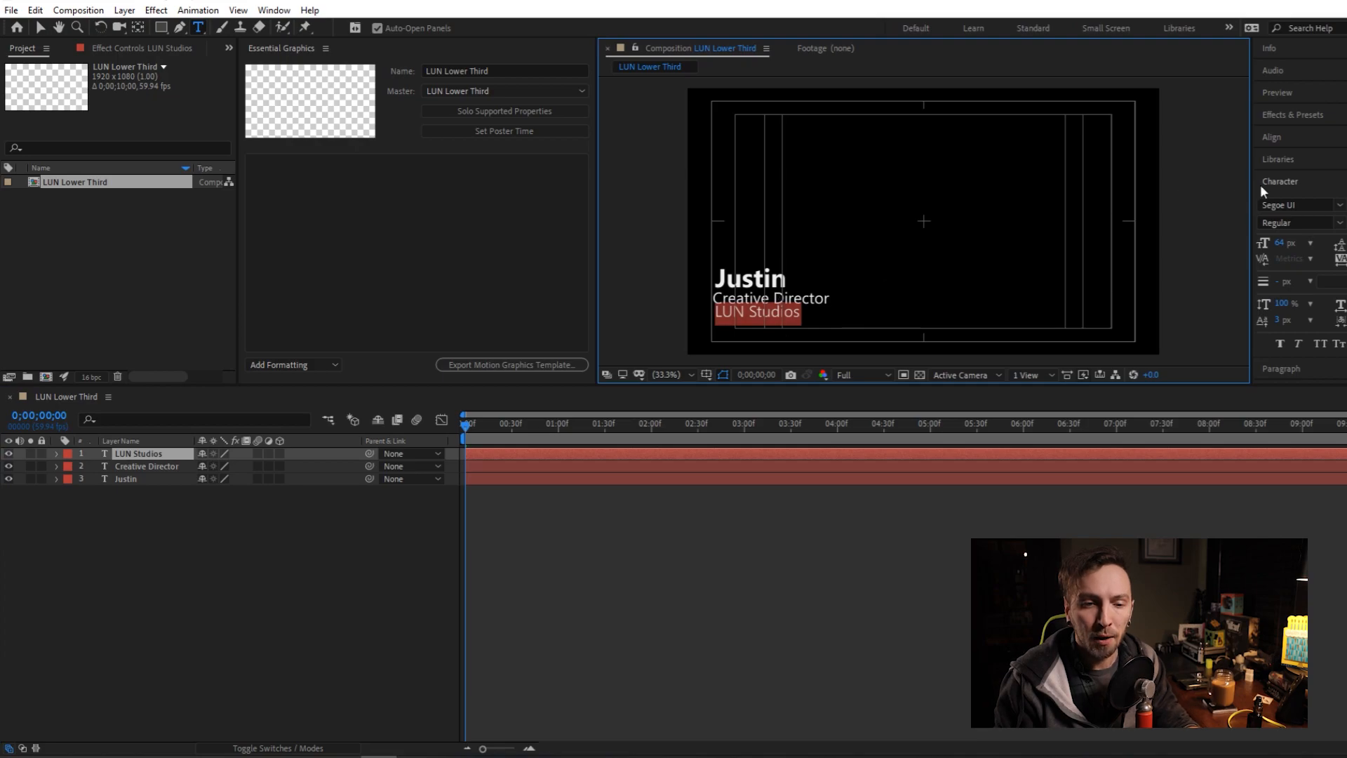
{"action": "left_click", "coordinate": [1278, 244]}
{"action": "type", "text": "55"}
{"action": "key", "text": "Return"}
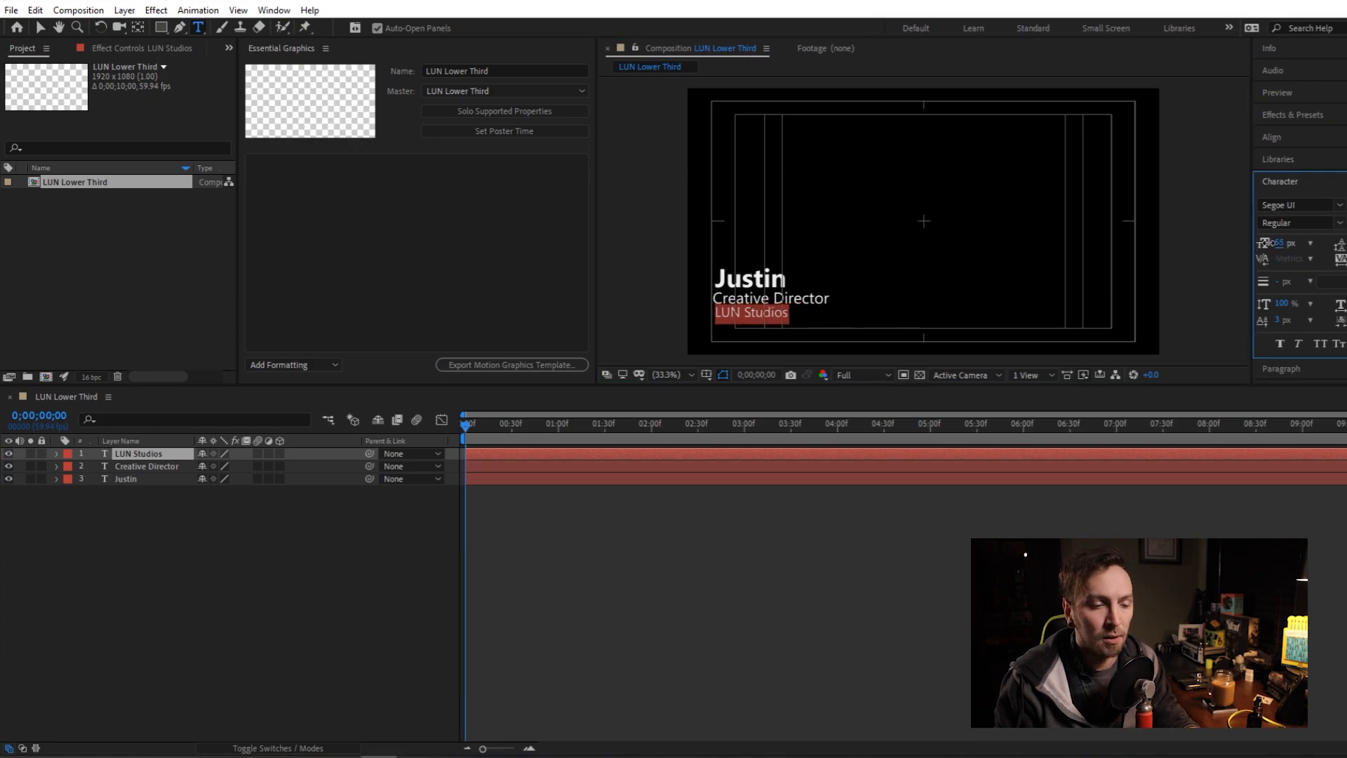
{"action": "left_click", "coordinate": [1330, 222]}
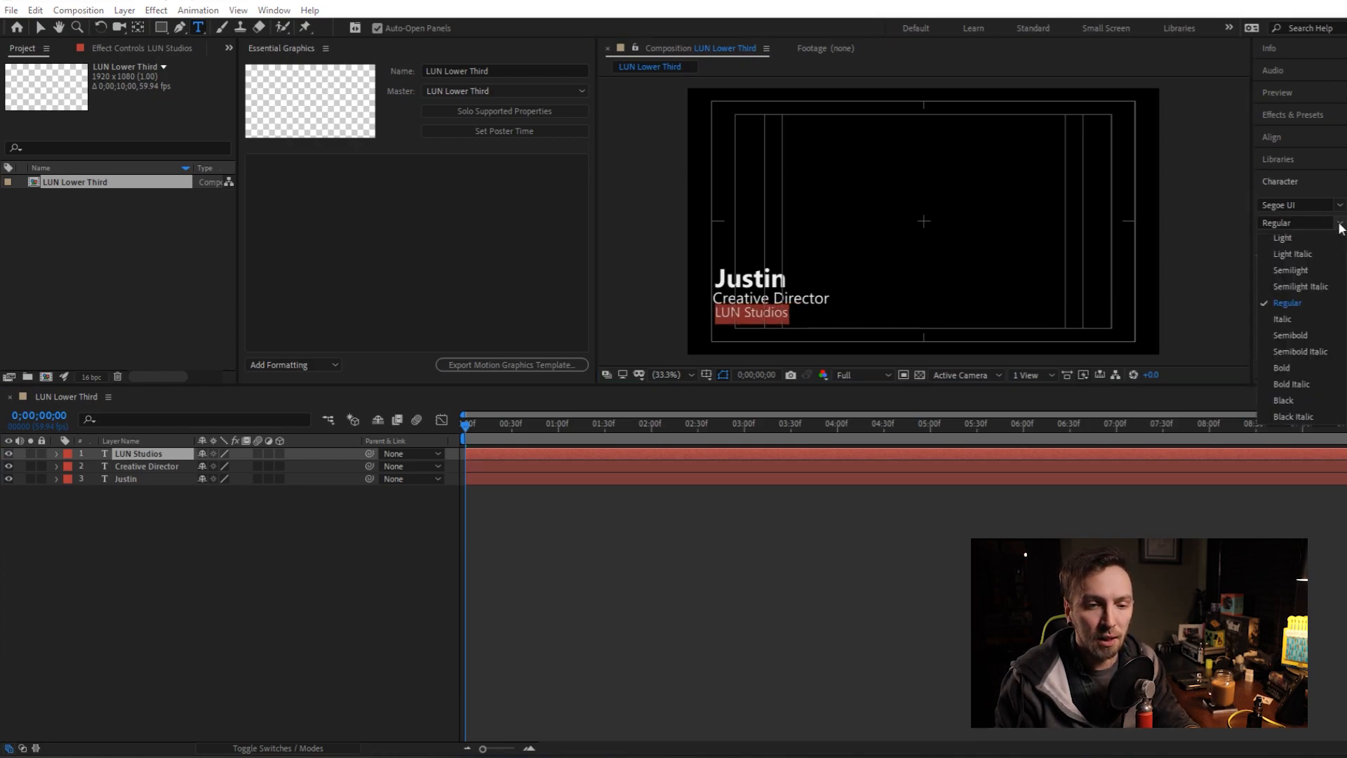
{"action": "left_click", "coordinate": [1293, 271]}
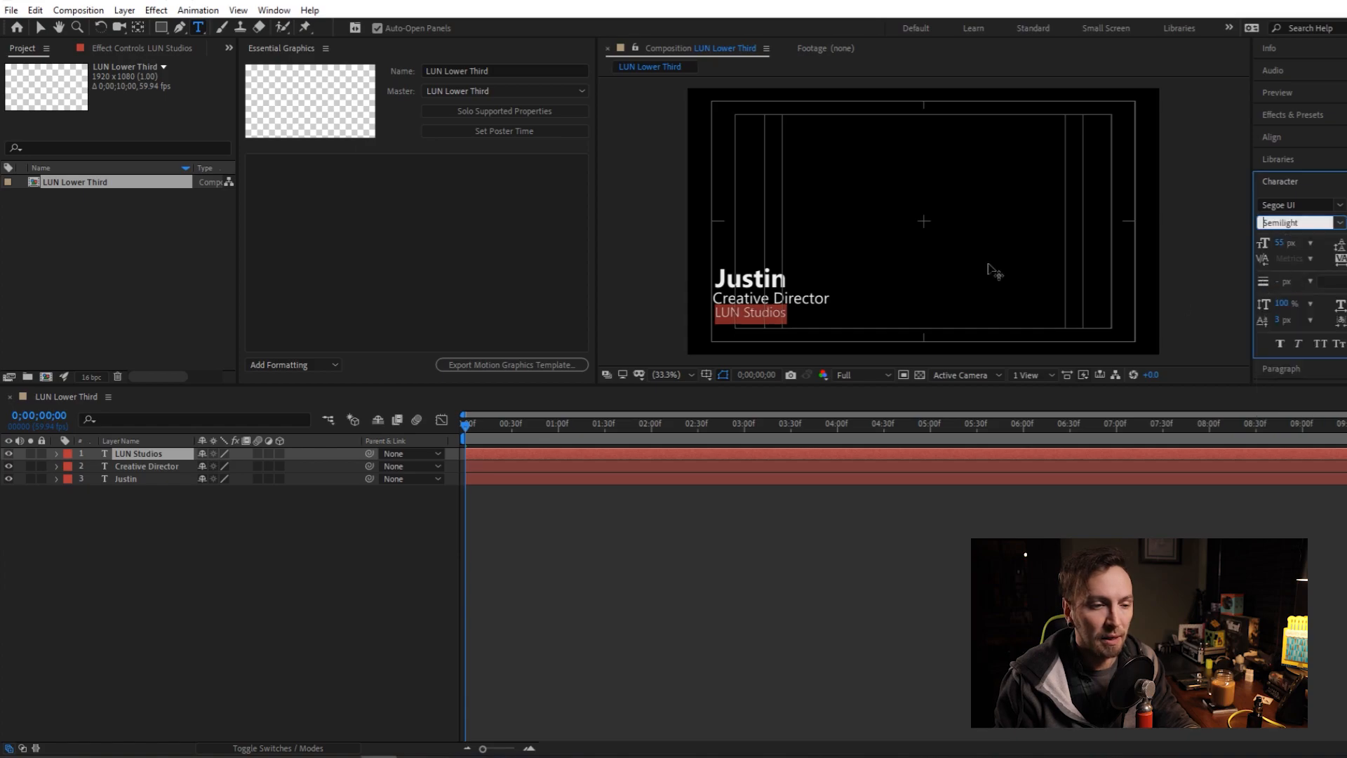
Finish editing the company text, then left-align the name, Creative Director and LUN Studios layers with each other and deselect them.
{"action": "left_click", "coordinate": [765, 323]}
{"action": "left_click", "coordinate": [391, 511]}
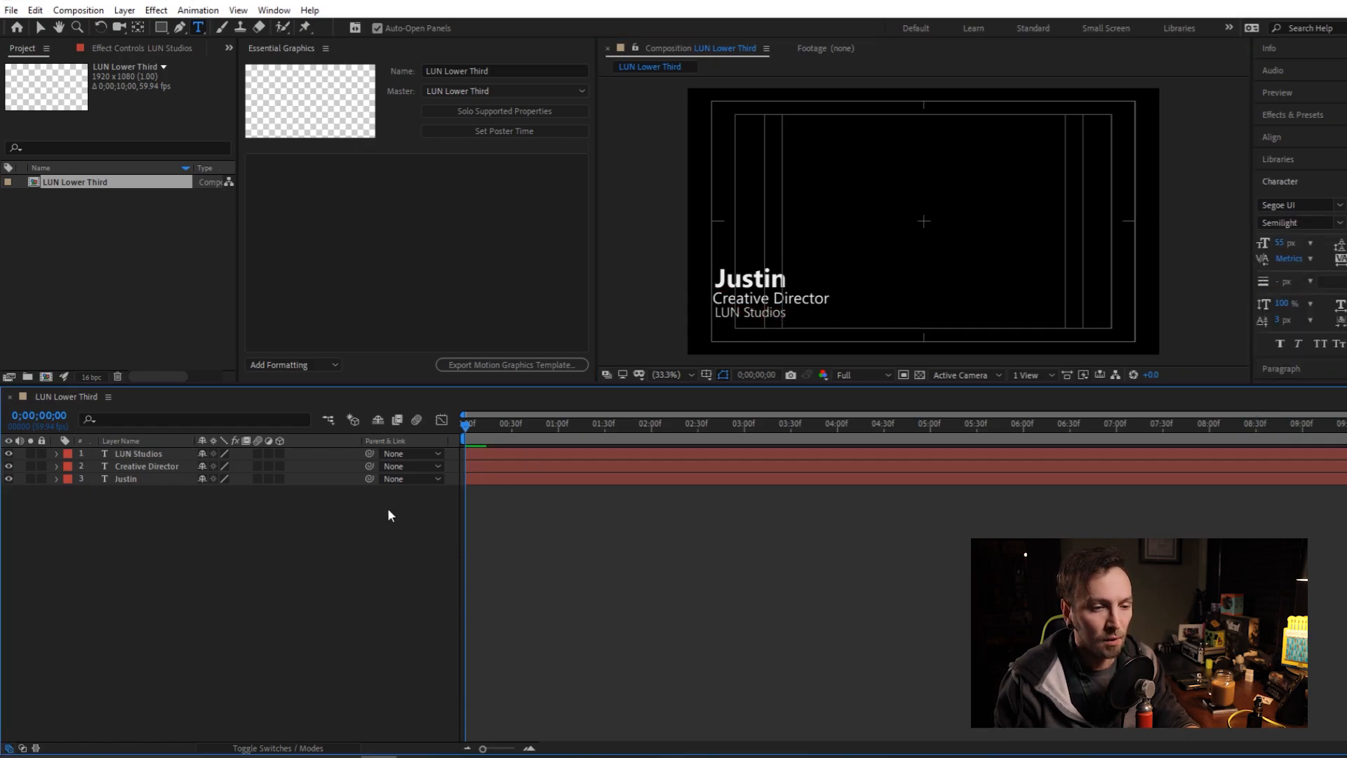
{"action": "key", "text": "v"}
{"action": "left_click", "coordinate": [755, 275]}
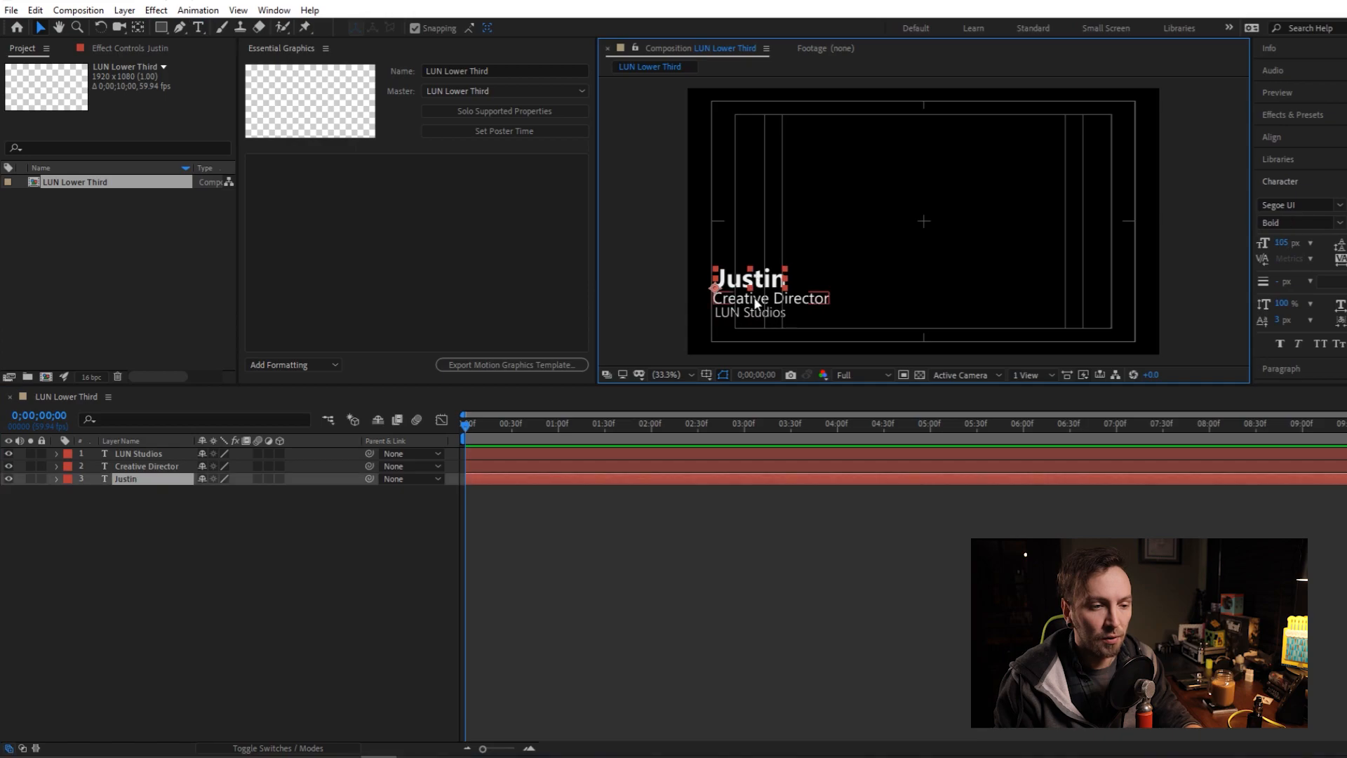
{"action": "left_click", "coordinate": [754, 297], "text": "shift"}
{"action": "left_click", "coordinate": [793, 312], "text": "shift"}
{"action": "left_click", "coordinate": [1283, 136]}
{"action": "left_click", "coordinate": [1272, 177]}
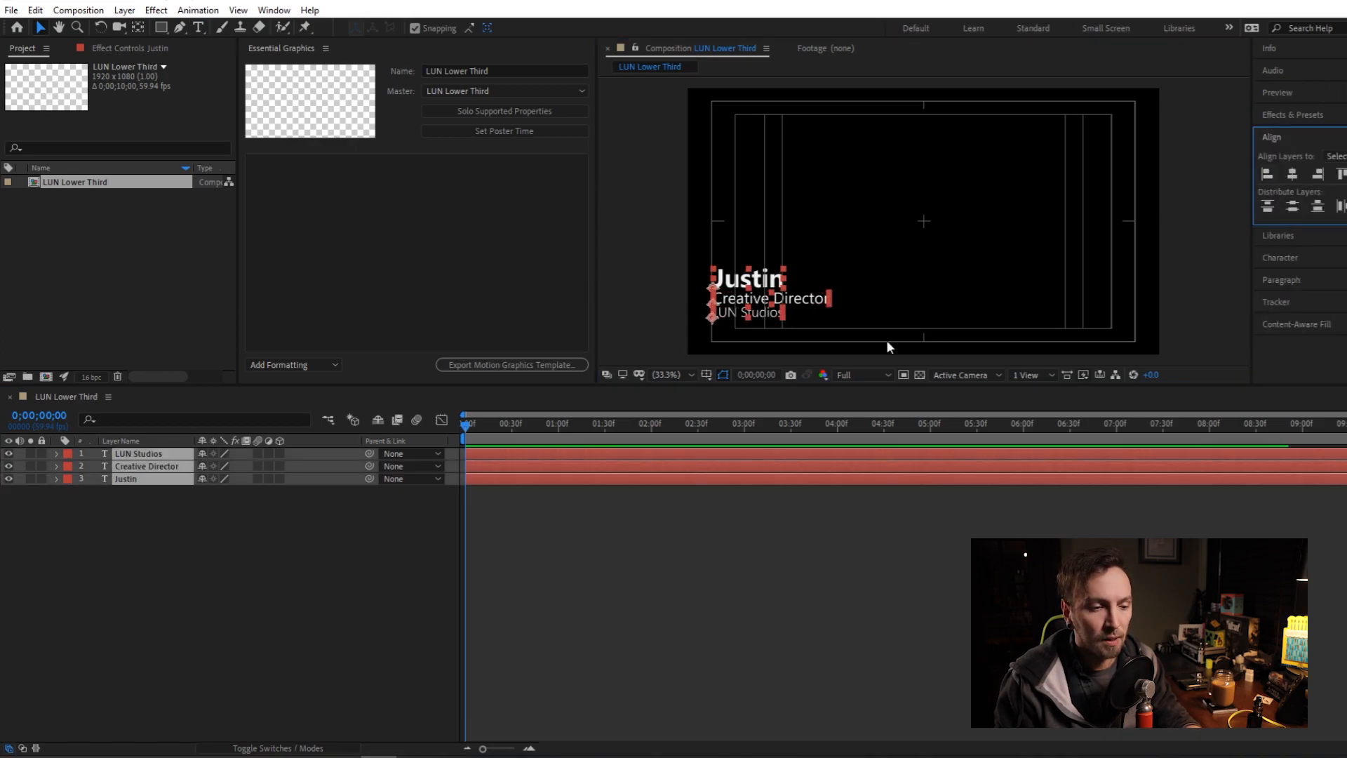
{"action": "left_click", "coordinate": [697, 328]}
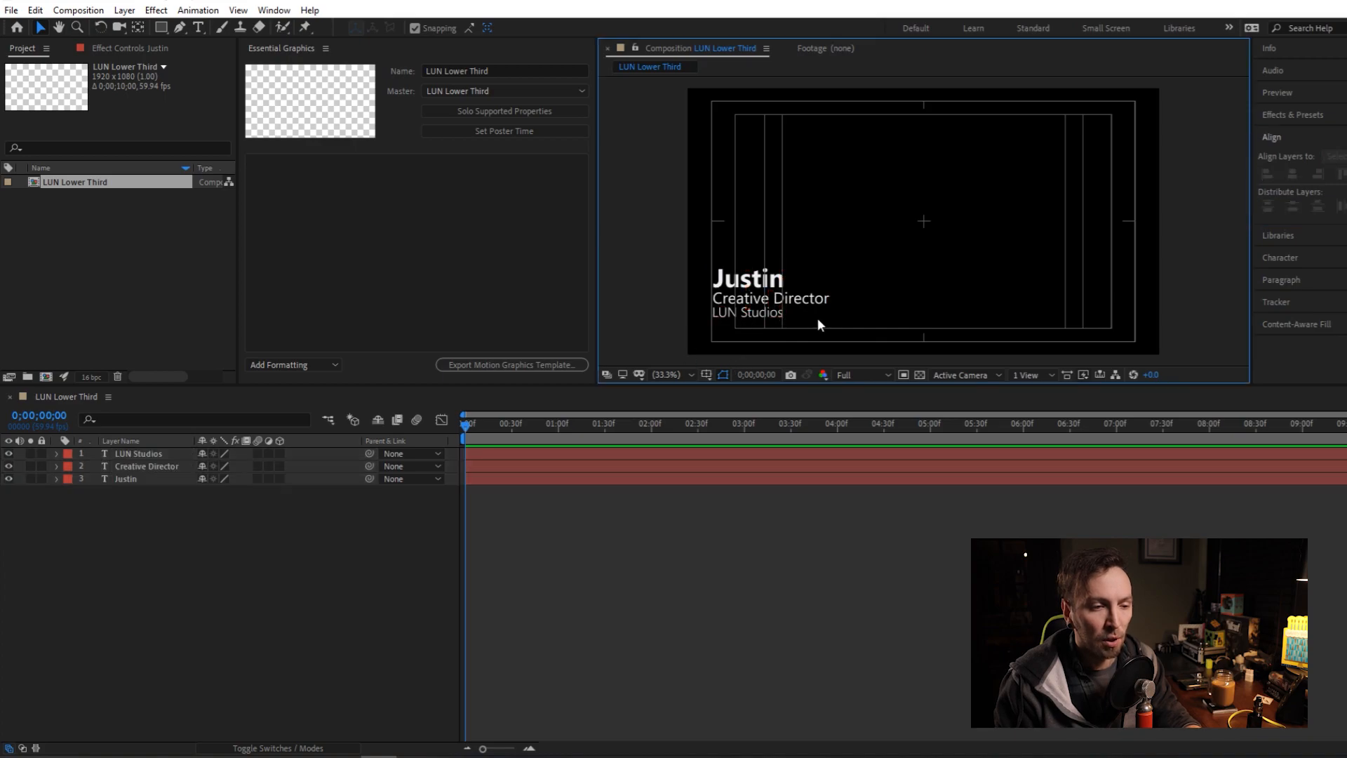
Reorder the text layers so the name comes first, Creative Director second and LUN Studios third.
{"action": "left_click", "coordinate": [145, 617]}
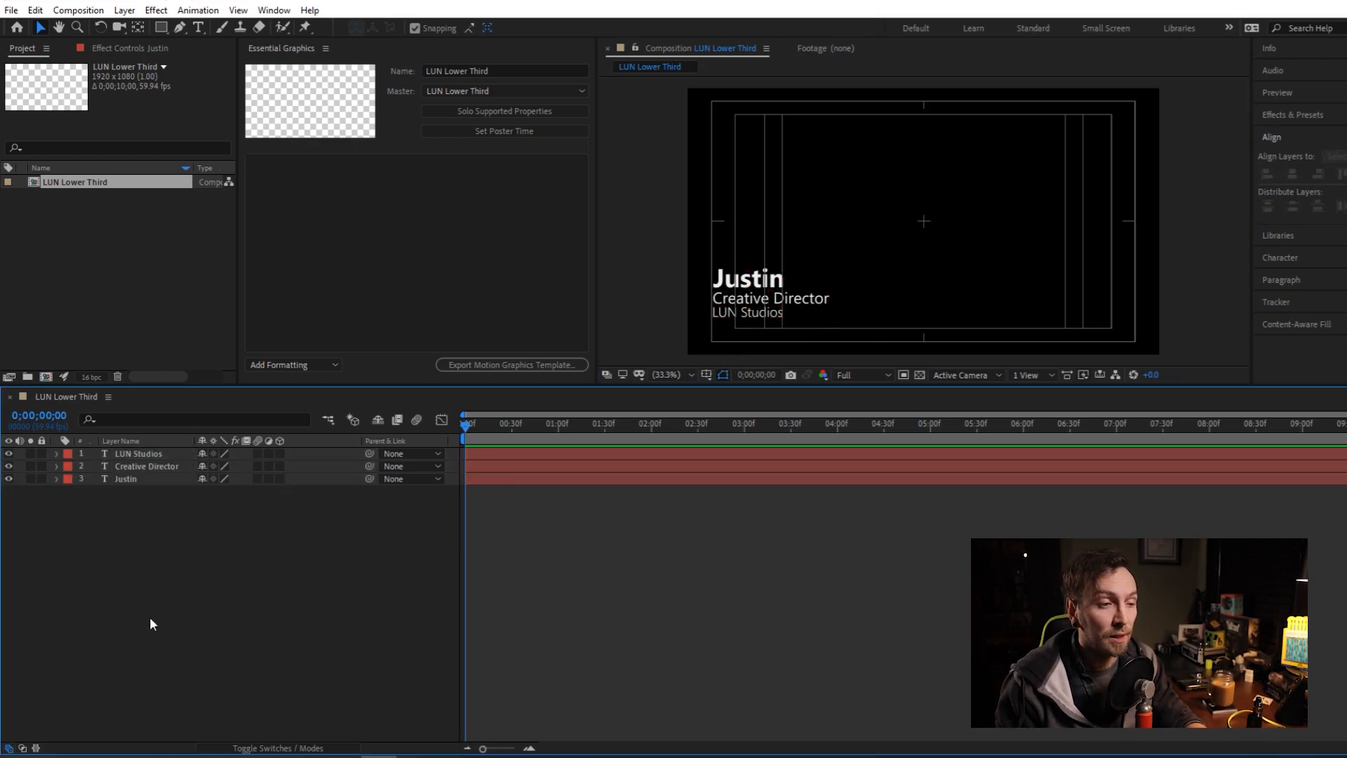
{"action": "left_click", "coordinate": [136, 456]}
{"action": "left_click", "coordinate": [140, 478]}
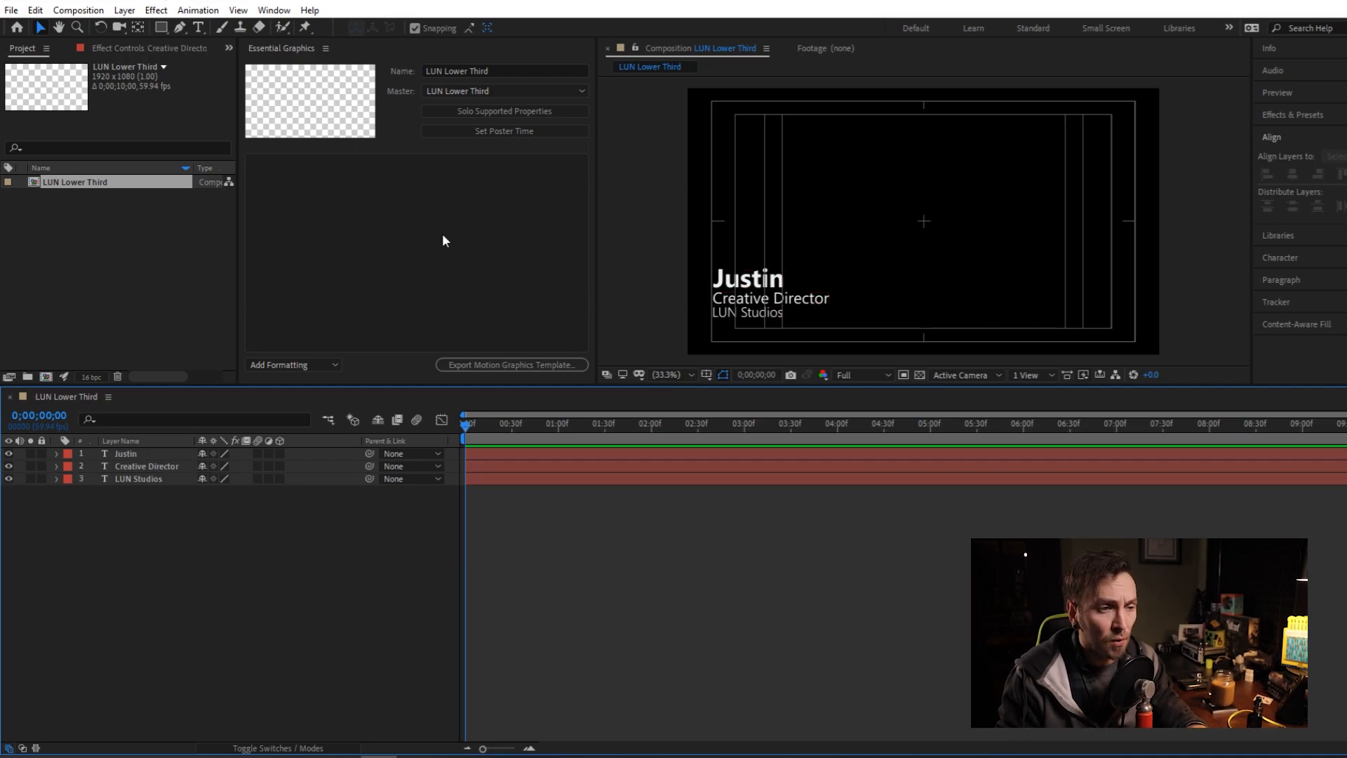
Solo the composition's supported properties for the motion graphics template and look through those of all three text layers.
{"action": "left_click", "coordinate": [443, 235]}
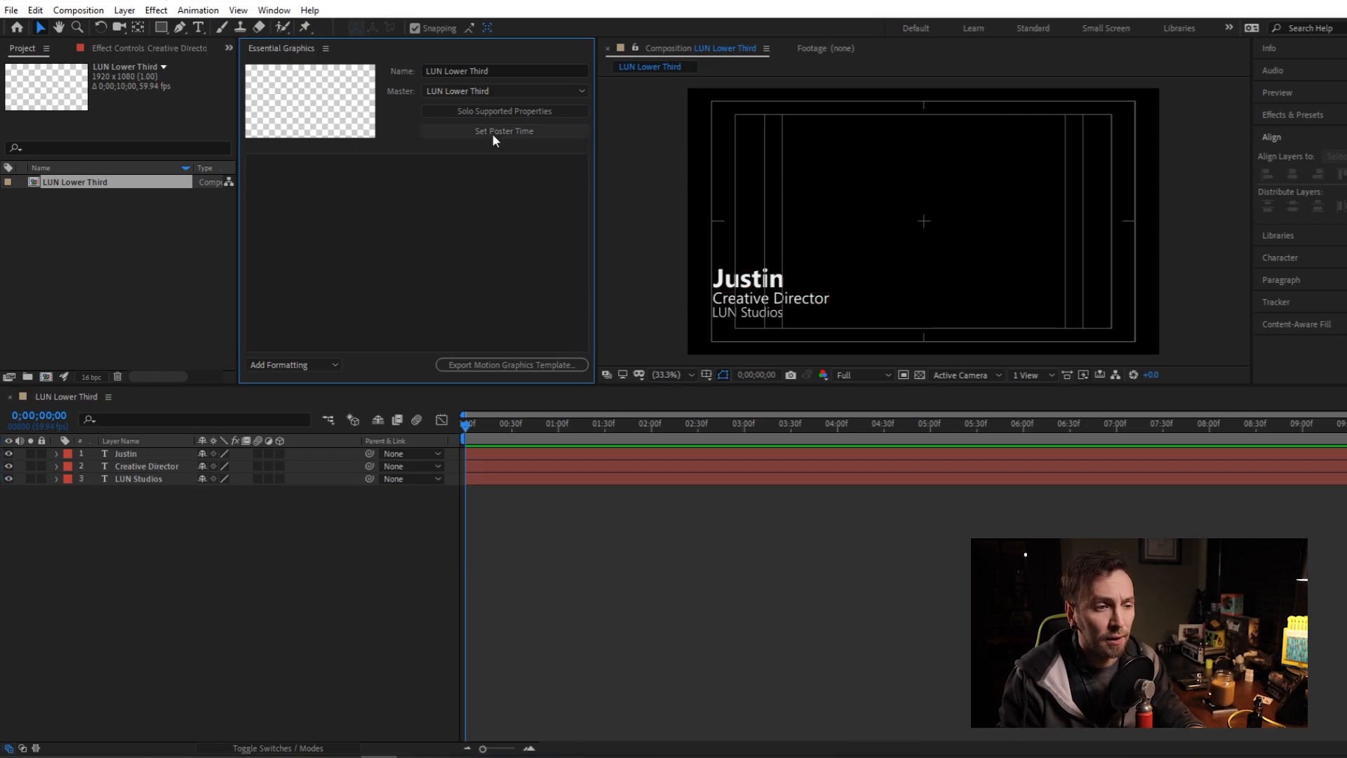
{"action": "left_click", "coordinate": [482, 114]}
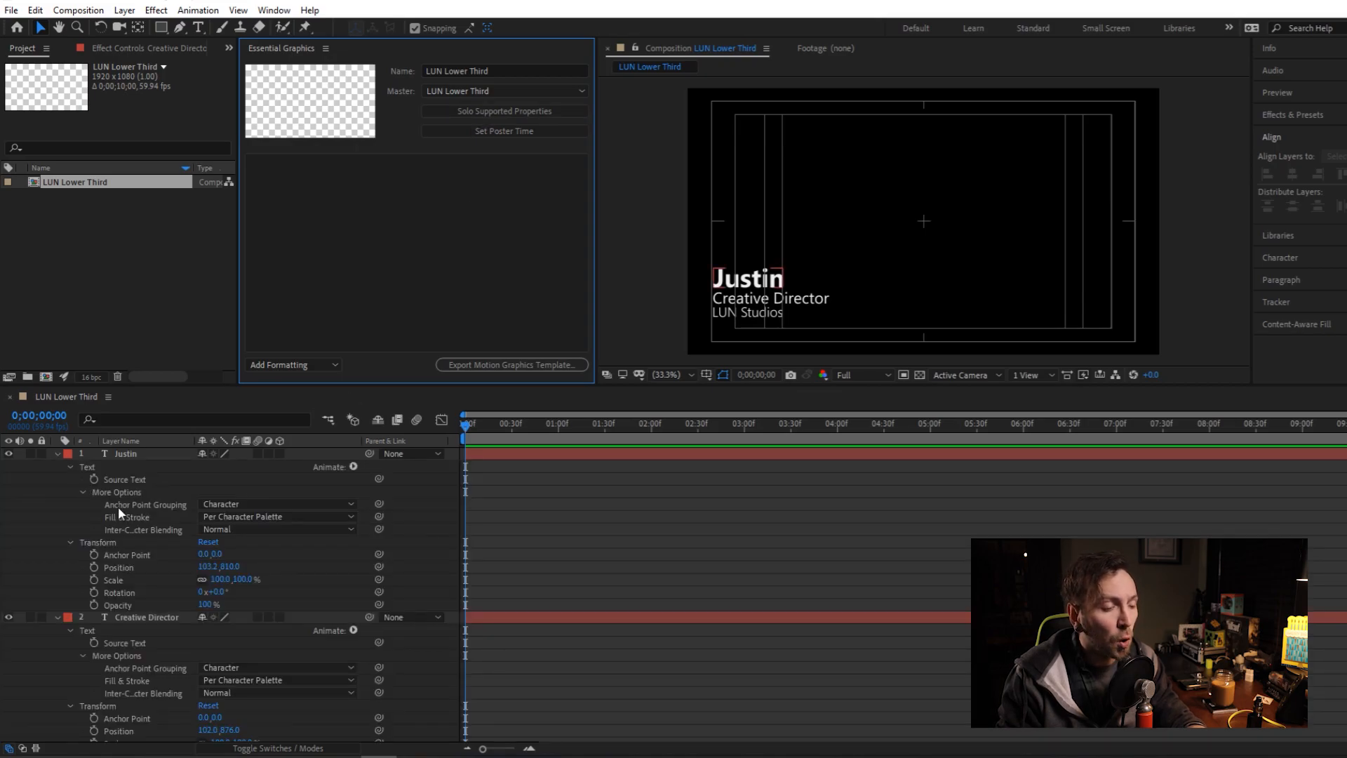
{"action": "scroll", "coordinate": [140, 575], "scroll_direction": "down", "scroll_amount": 5}
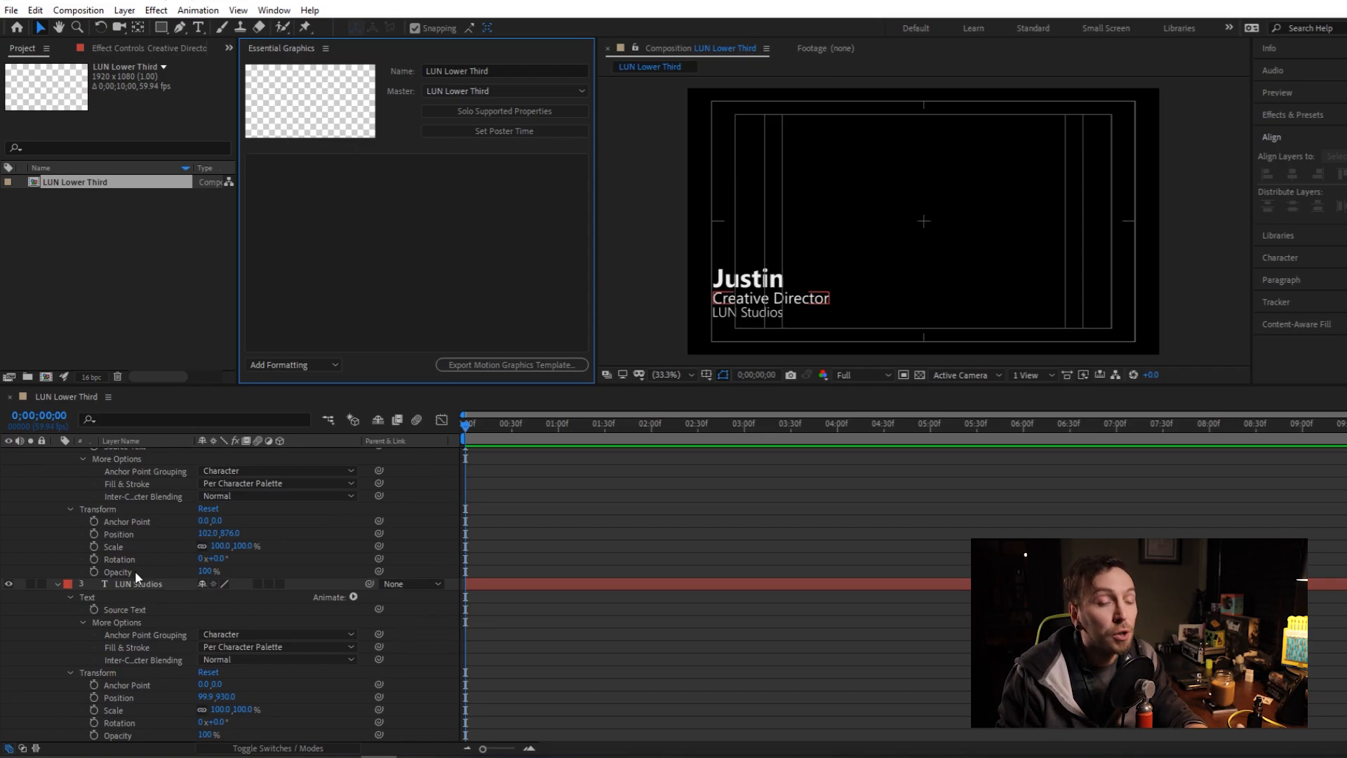
{"action": "scroll", "coordinate": [132, 570], "scroll_direction": "up", "scroll_amount": 5}
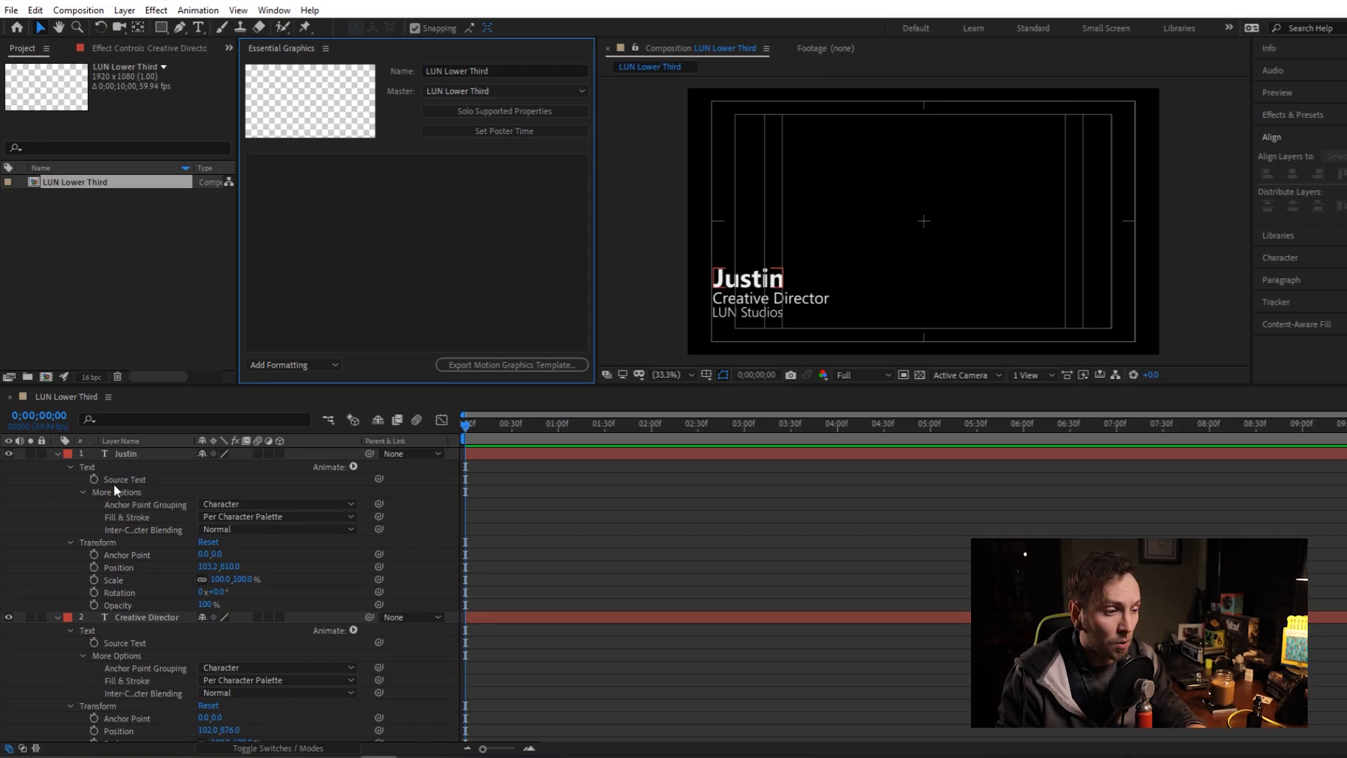
Add the name layer's Source Text to the Essential Graphics template and label it "Line 01".
{"action": "left_click_drag", "start_coordinate": [120, 480], "coordinate": [334, 226]}
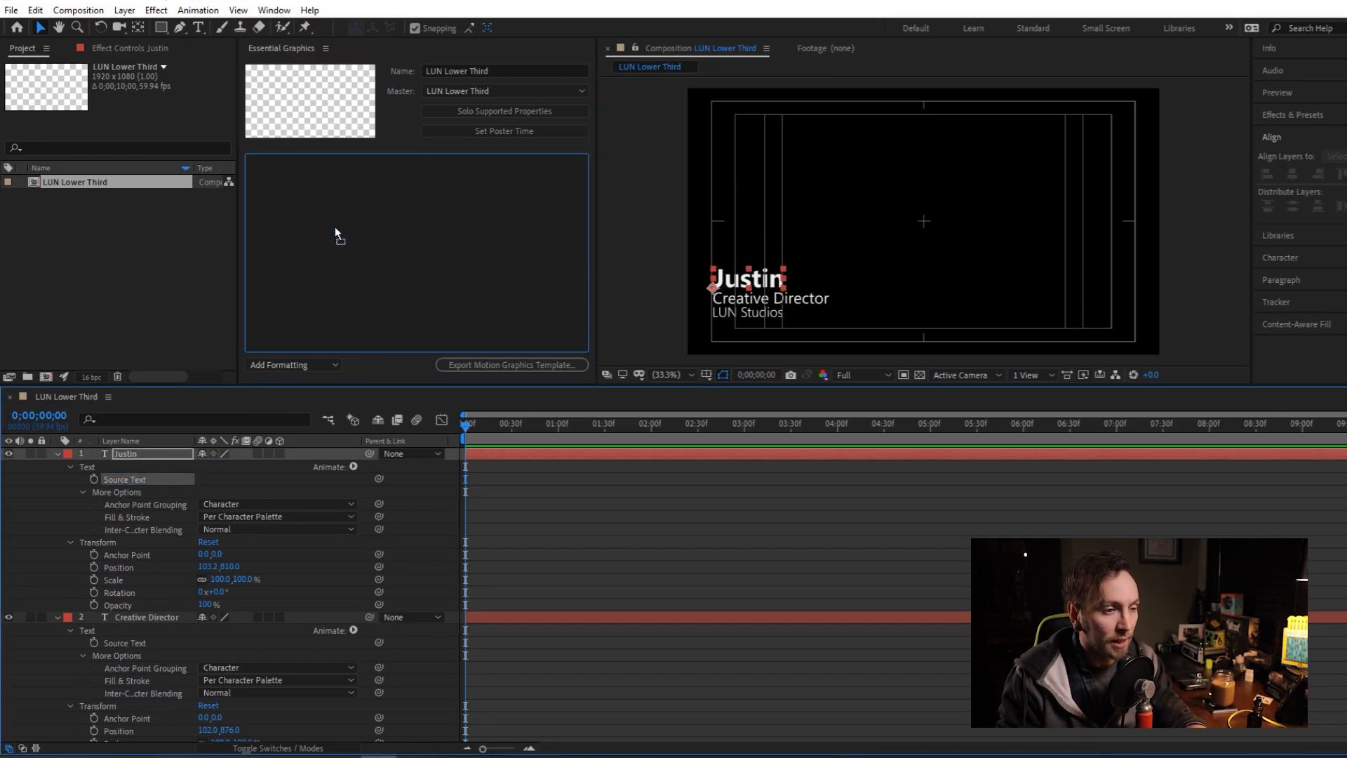
{"action": "left_click", "coordinate": [308, 165]}
{"action": "type", "text": "Line 01"}
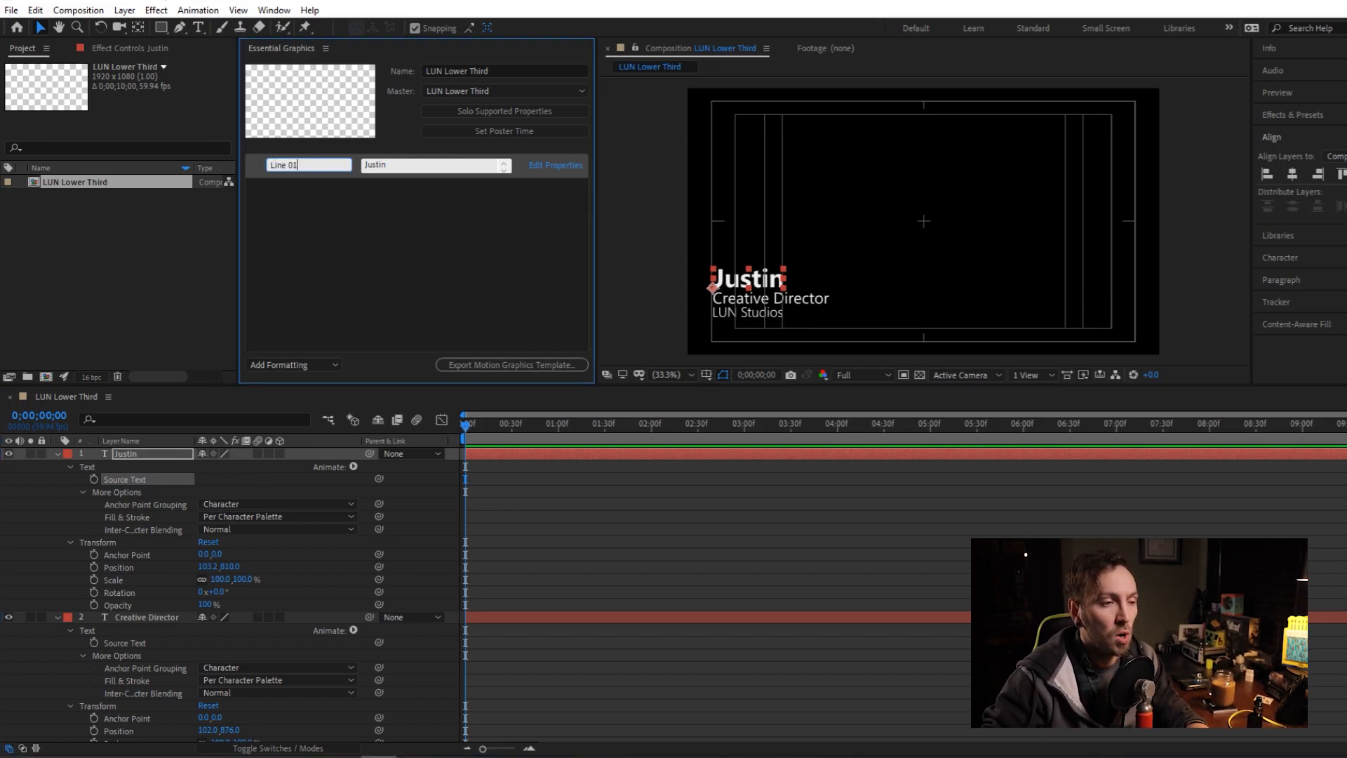
{"action": "left_click", "coordinate": [397, 258]}
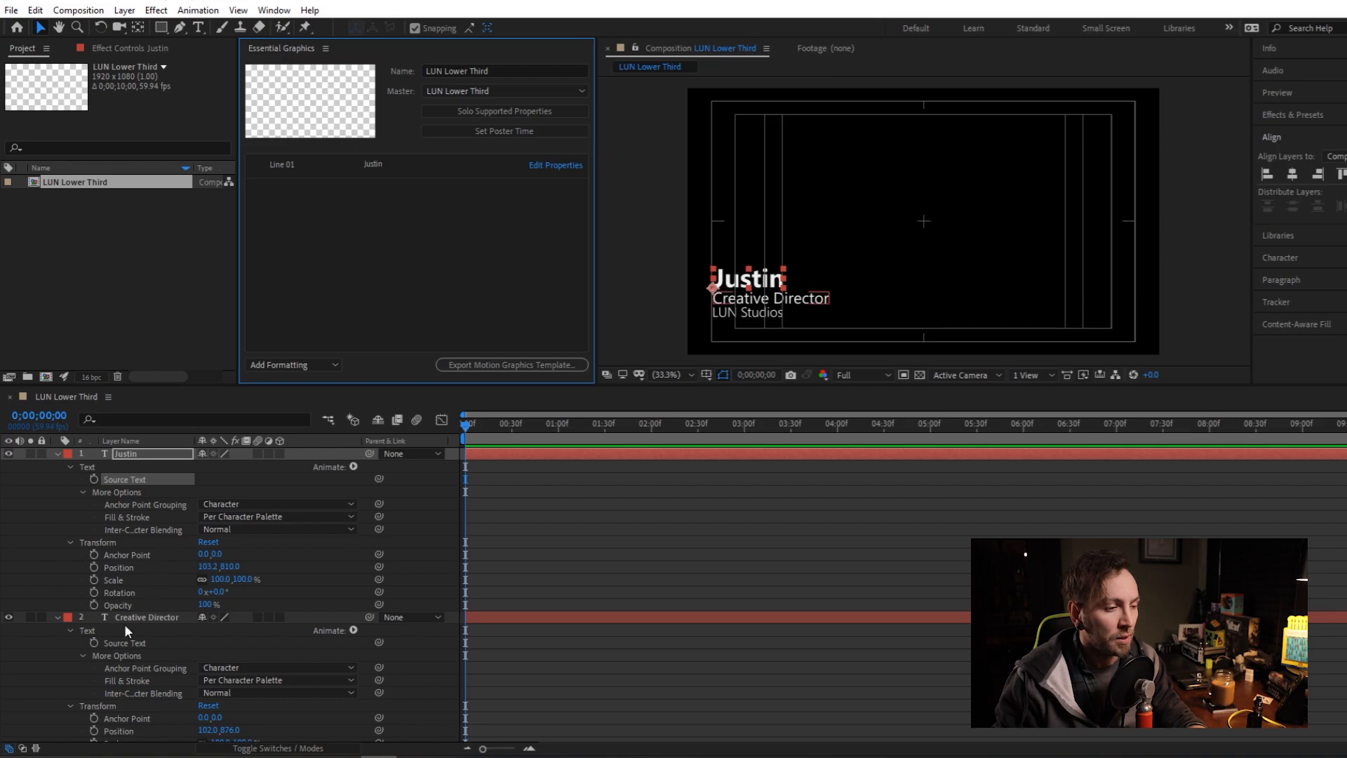
Add the Creative Director layer's Source Text to the Essential Graphics template and label it "Line 02".
{"action": "left_click_drag", "start_coordinate": [120, 644], "coordinate": [292, 280]}
{"action": "left_click", "coordinate": [323, 190]}
{"action": "type", "text": "Line 02"}
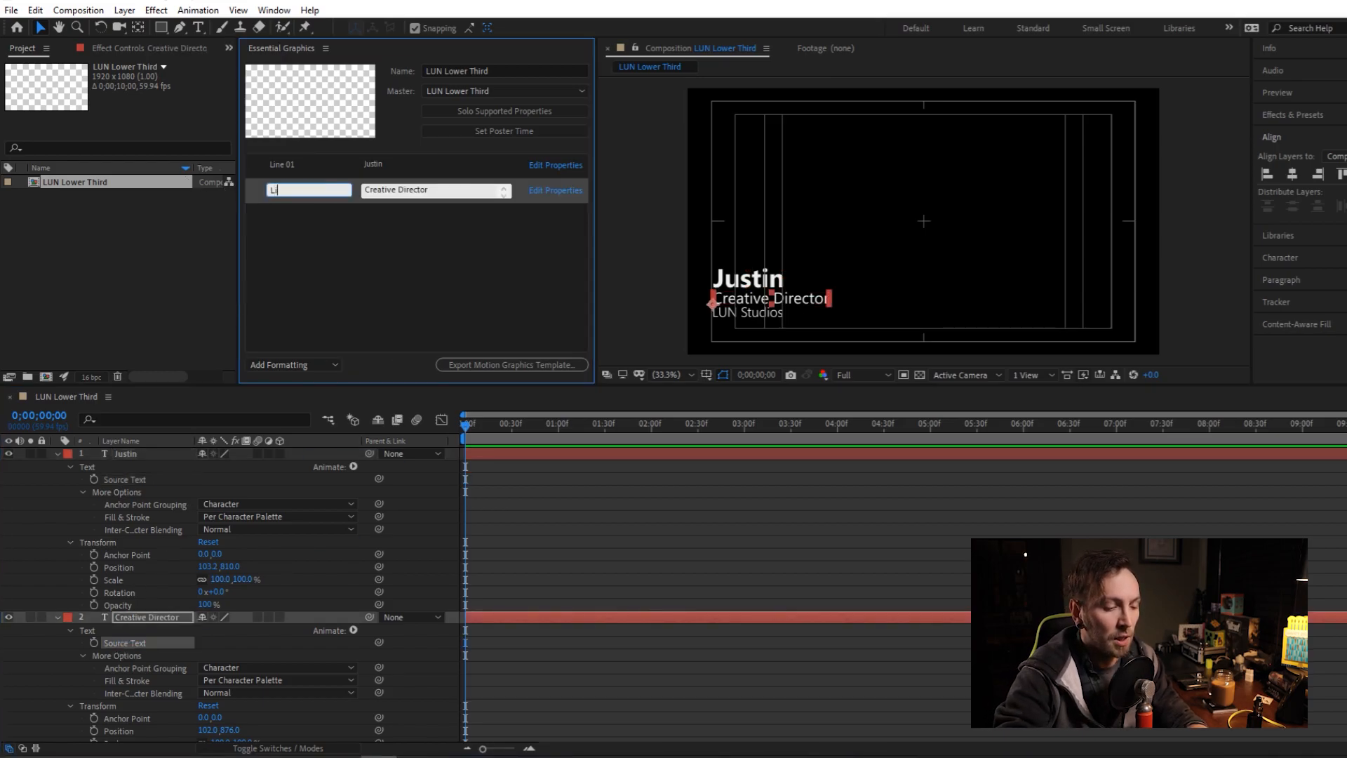
{"action": "key", "text": "Return"}
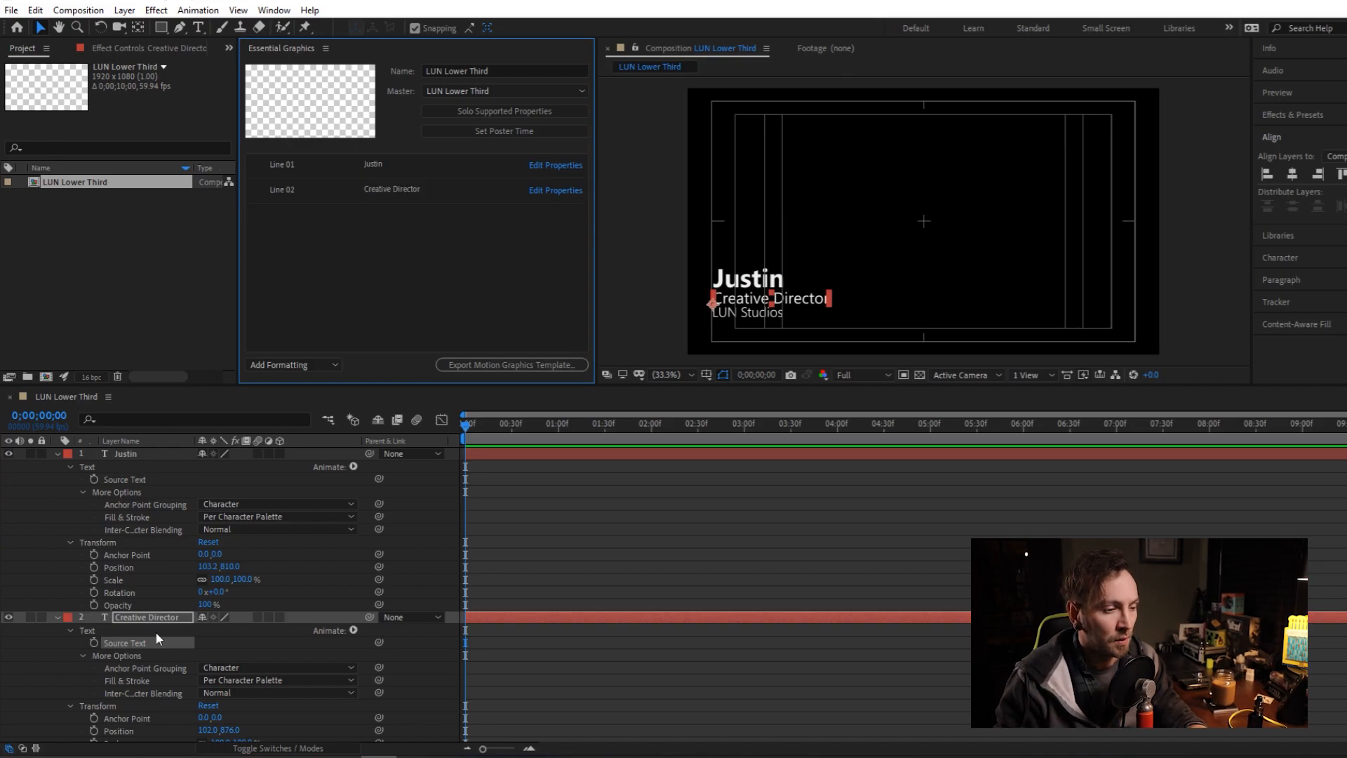
Add the LUN Studios layer's Source Text to the Essential Graphics template and label it "Line 03".
{"action": "scroll", "coordinate": [150, 648], "scroll_direction": "down", "scroll_amount": 5}
{"action": "left_click_drag", "start_coordinate": [141, 617], "coordinate": [302, 217]}
{"action": "type", "text": "Line 3"}
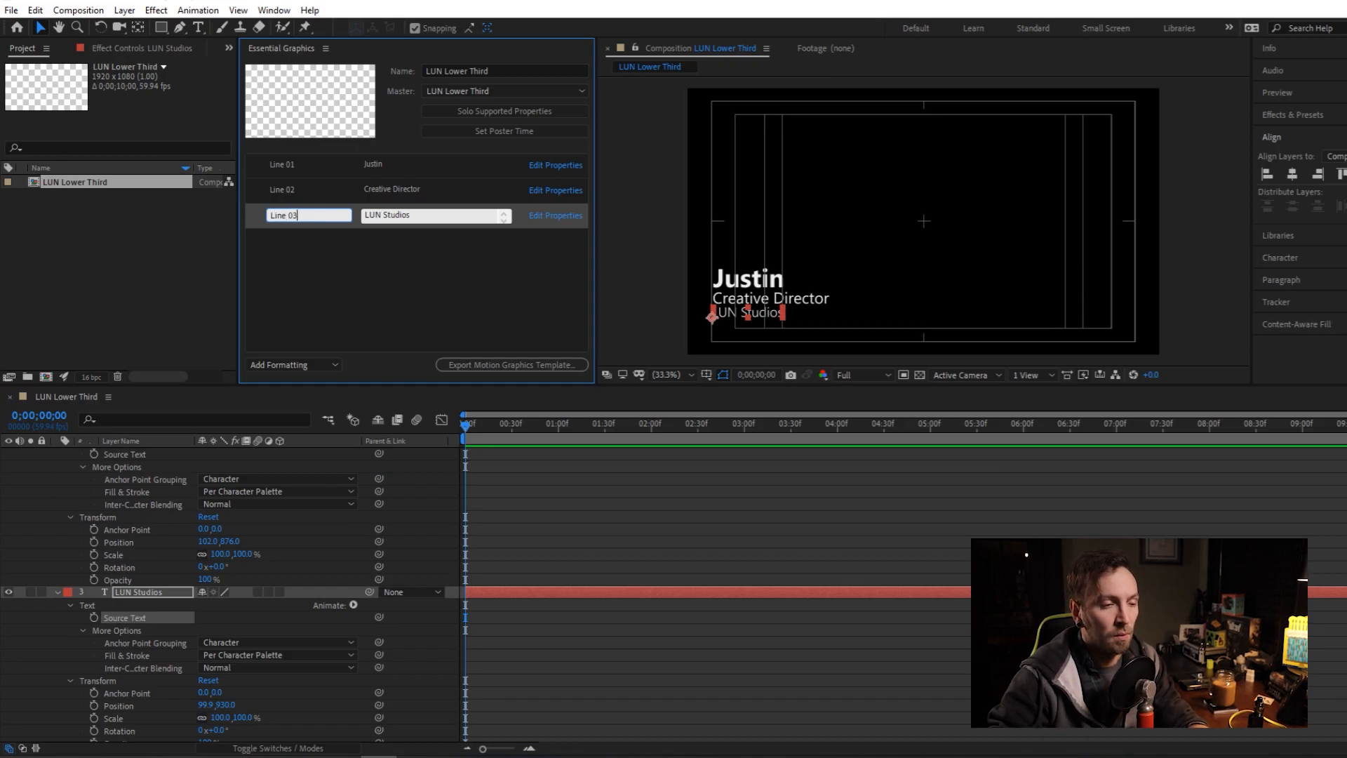
{"action": "left_click", "coordinate": [372, 284]}
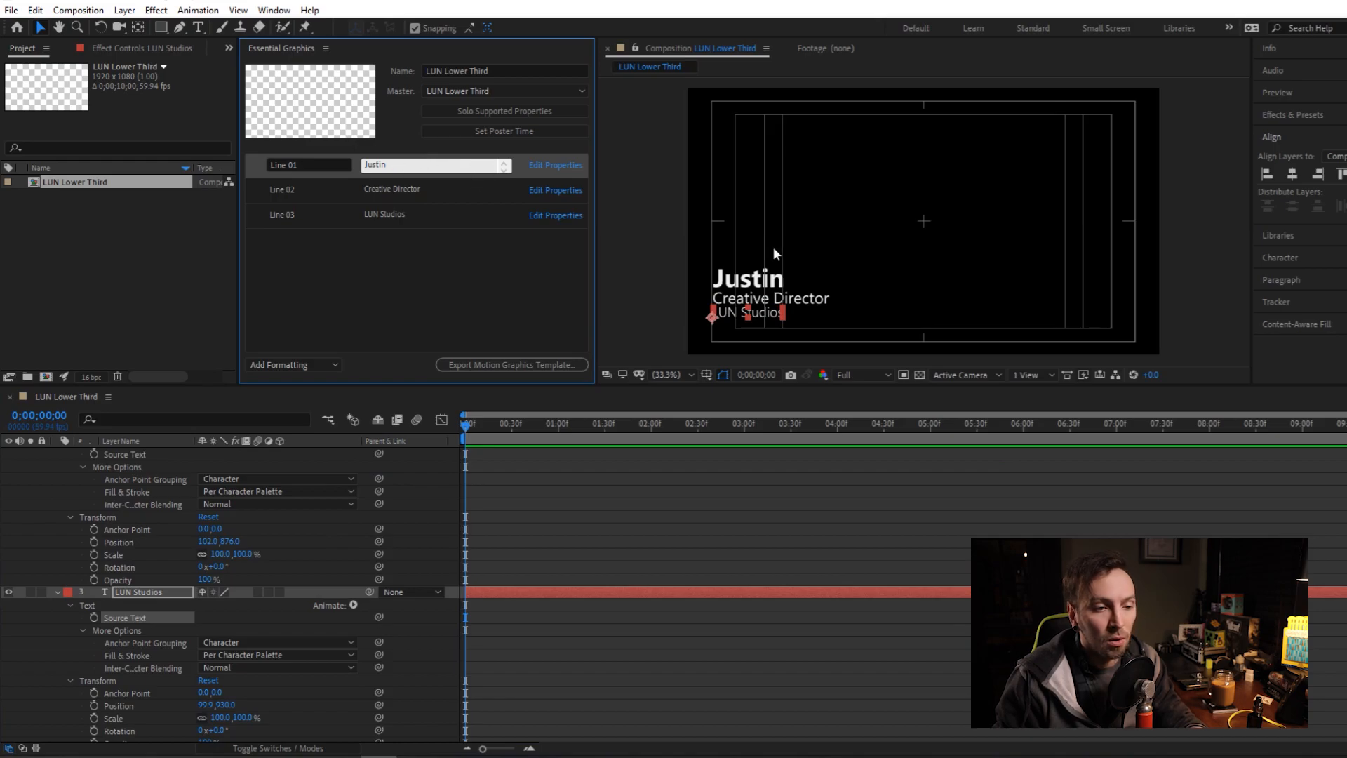
Enable custom font selection and font size adjustment in the source text properties of Line 01.
{"action": "left_click", "coordinate": [540, 169]}
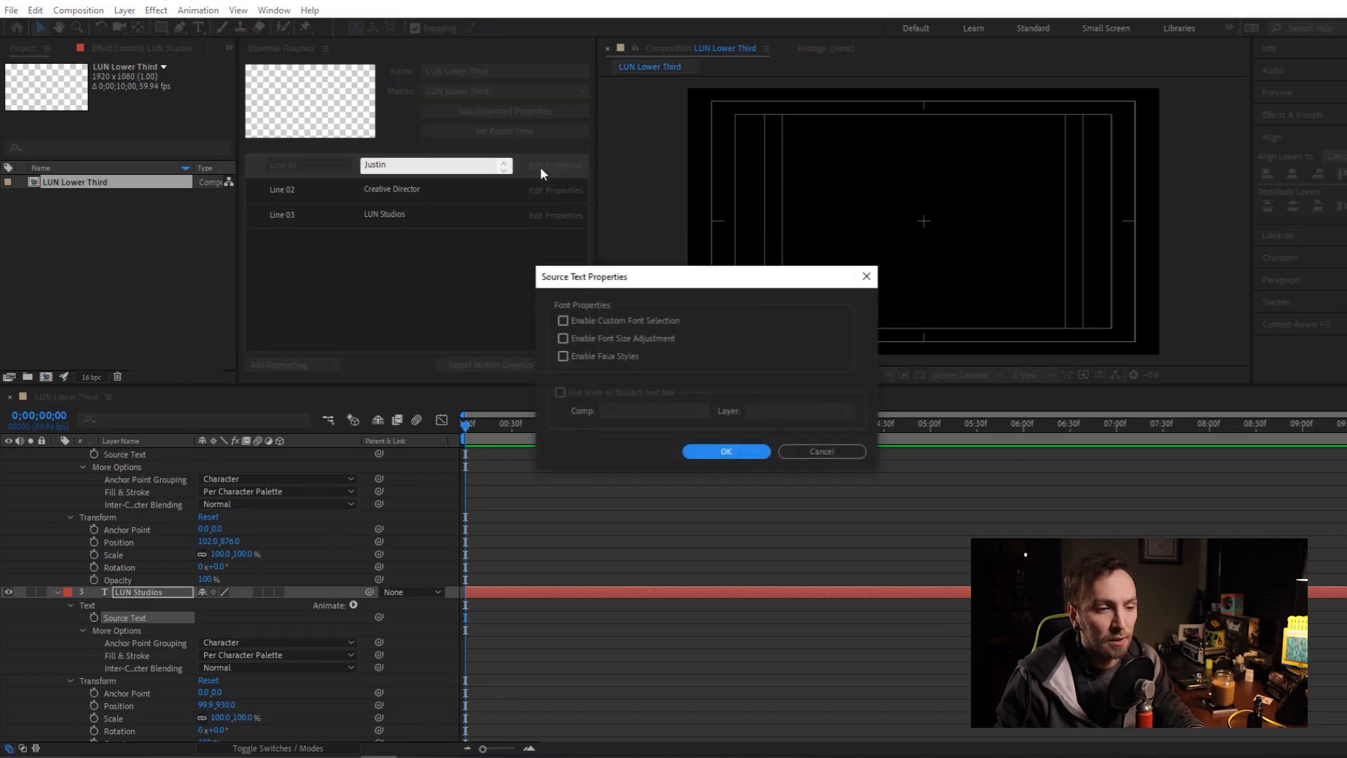
{"action": "left_click", "coordinate": [563, 320]}
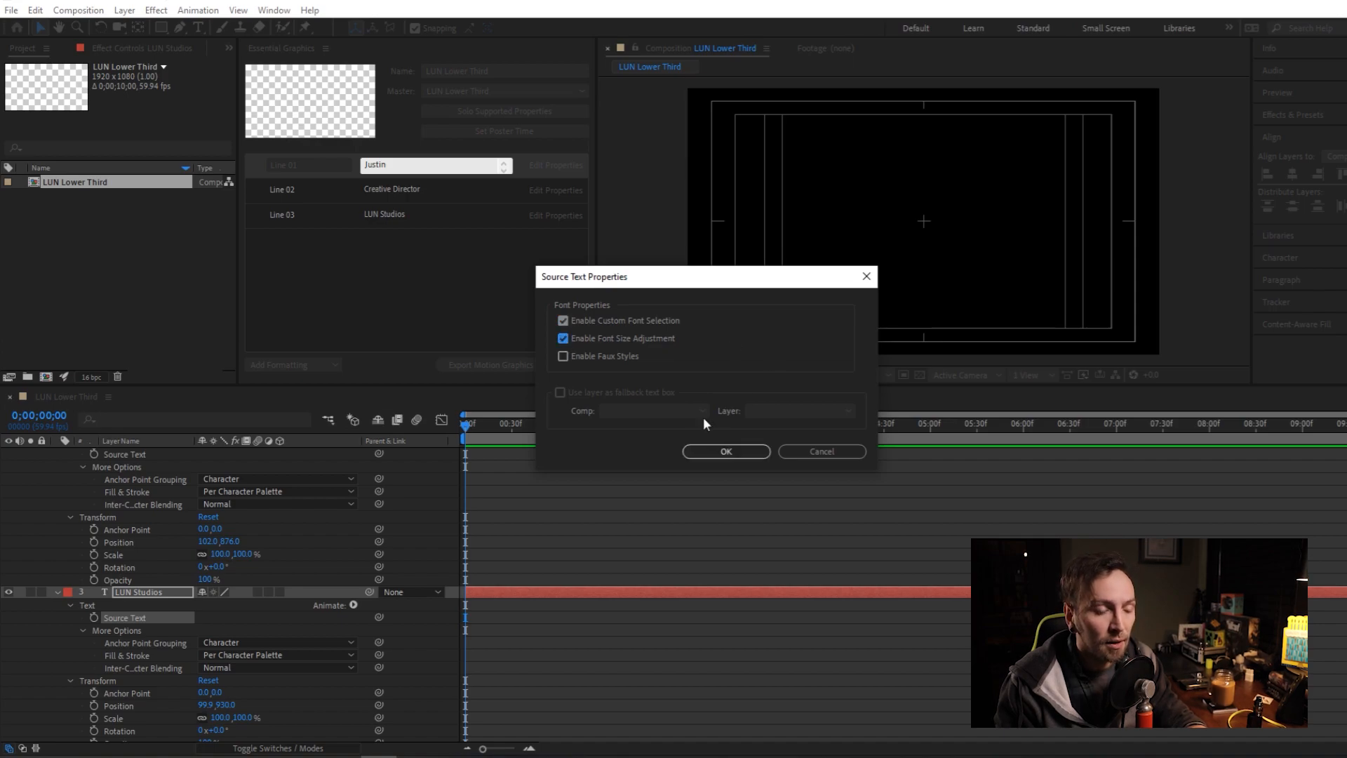
{"action": "left_click", "coordinate": [750, 449]}
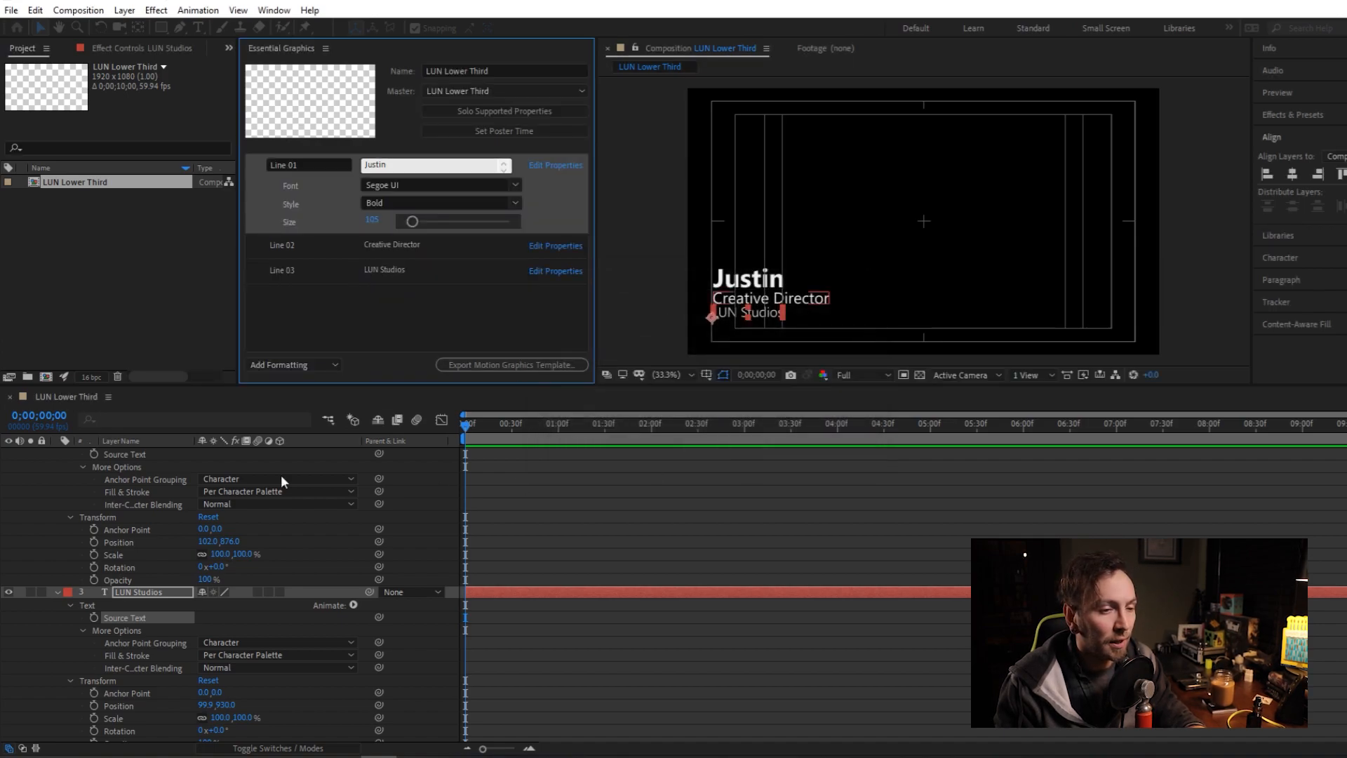
Enable custom font selection and font size adjustment in the source text properties of Line 02.
{"action": "left_click", "coordinate": [542, 247]}
{"action": "left_click", "coordinate": [563, 320]}
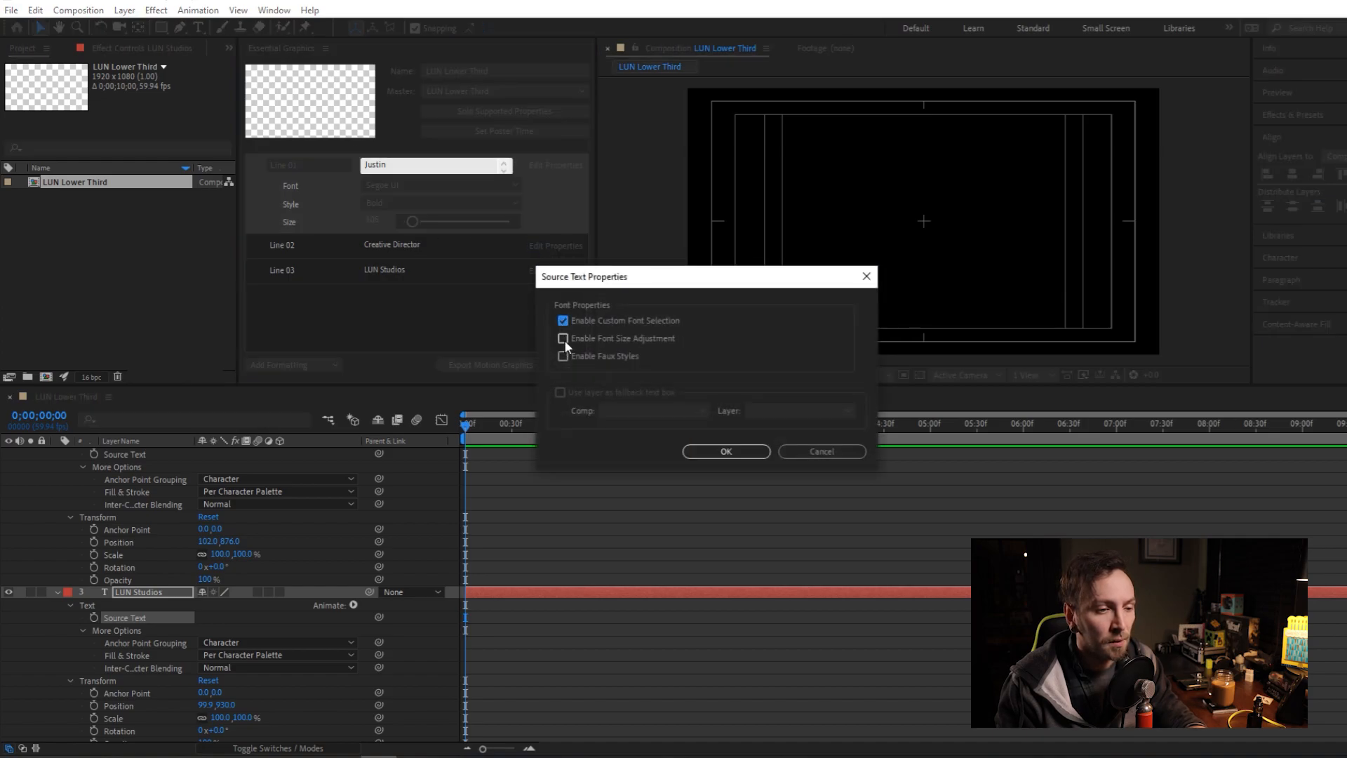
{"action": "left_click", "coordinate": [563, 338]}
{"action": "left_click", "coordinate": [710, 450]}
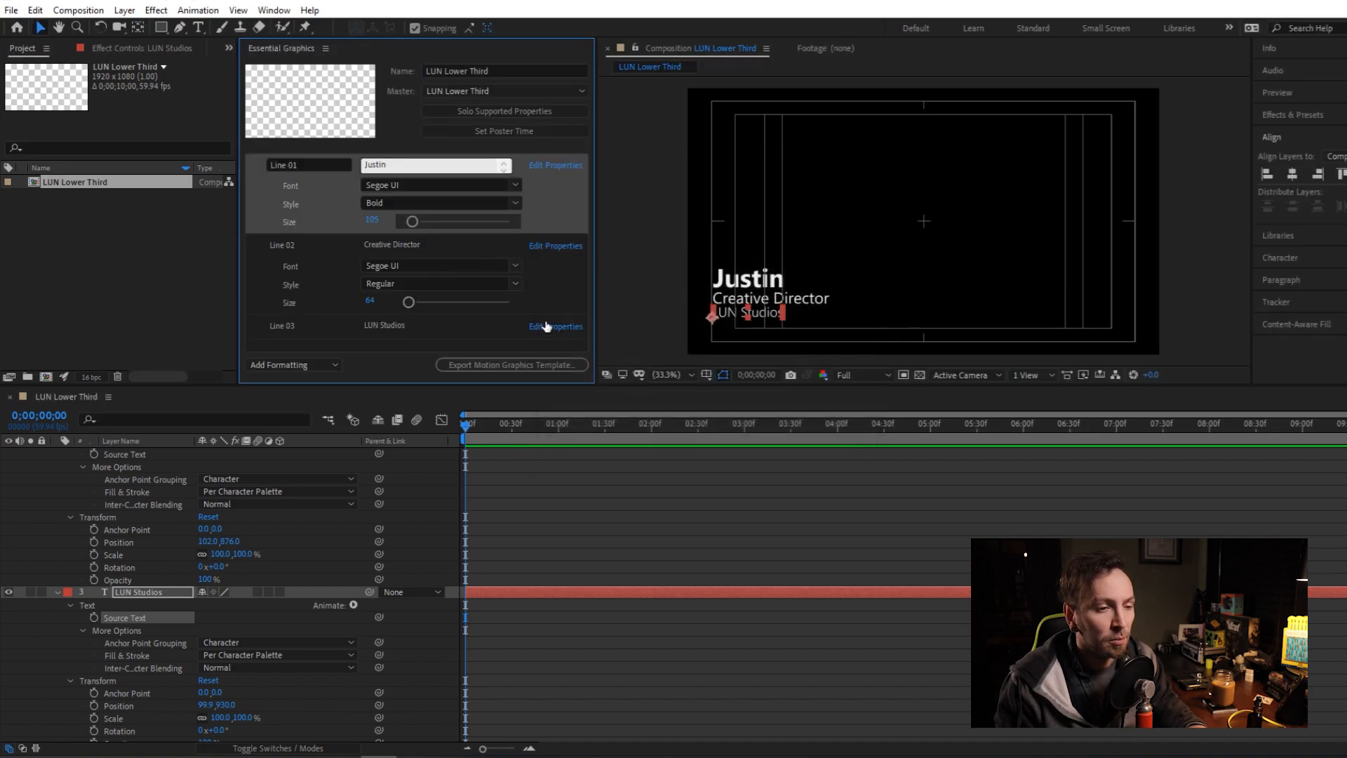
Enable custom font selection and font size adjustment for Line 03 and check the font controls of all three lines.
{"action": "left_click", "coordinate": [547, 326]}
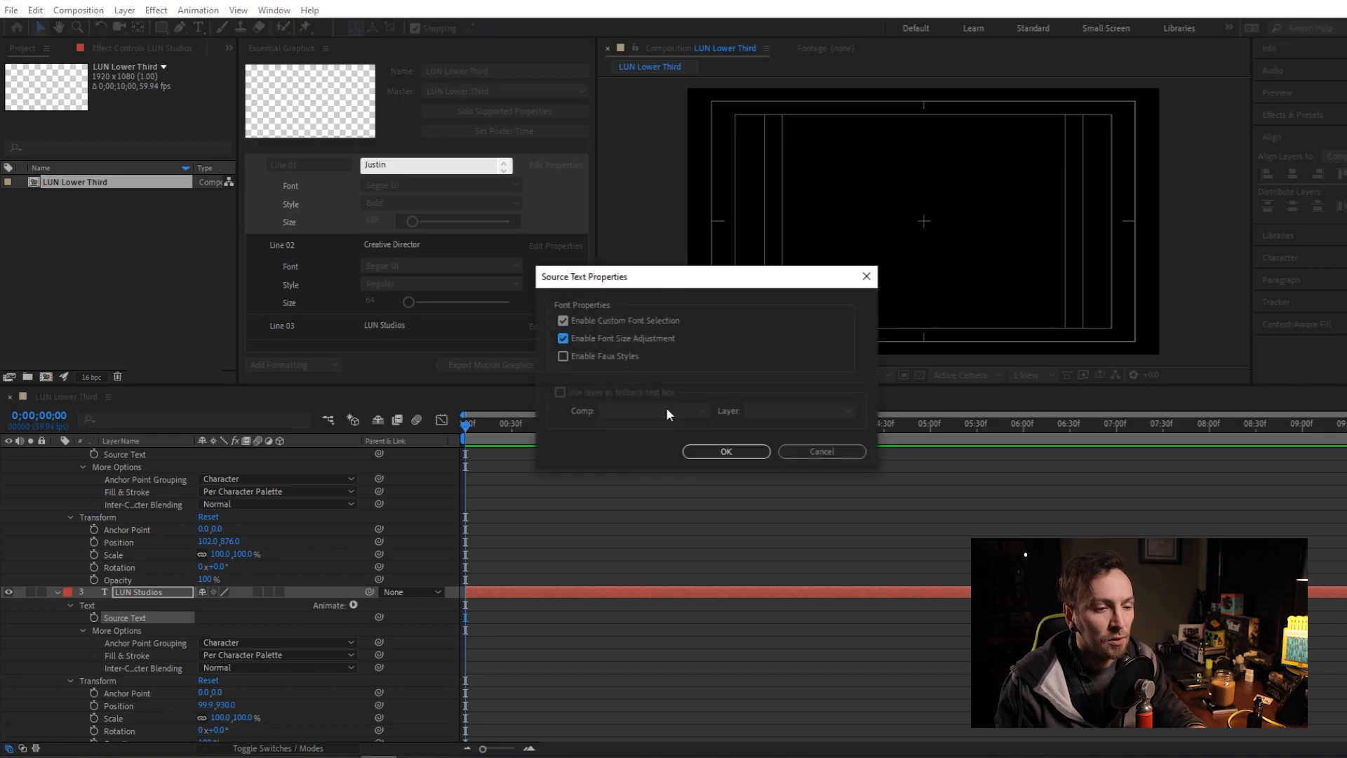
{"action": "left_click", "coordinate": [726, 451]}
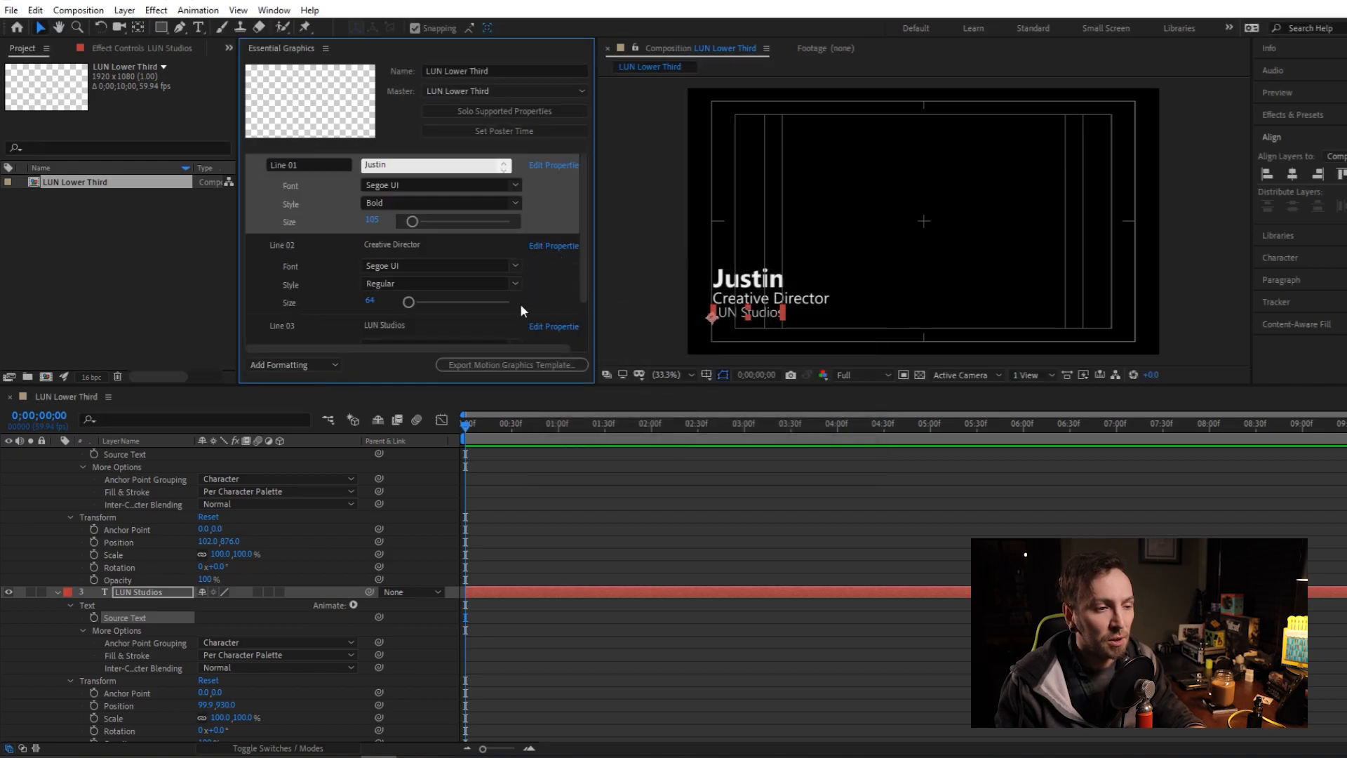
{"action": "scroll", "coordinate": [533, 289], "scroll_direction": "down", "scroll_amount": 2}
{"action": "left_click", "coordinate": [563, 246]}
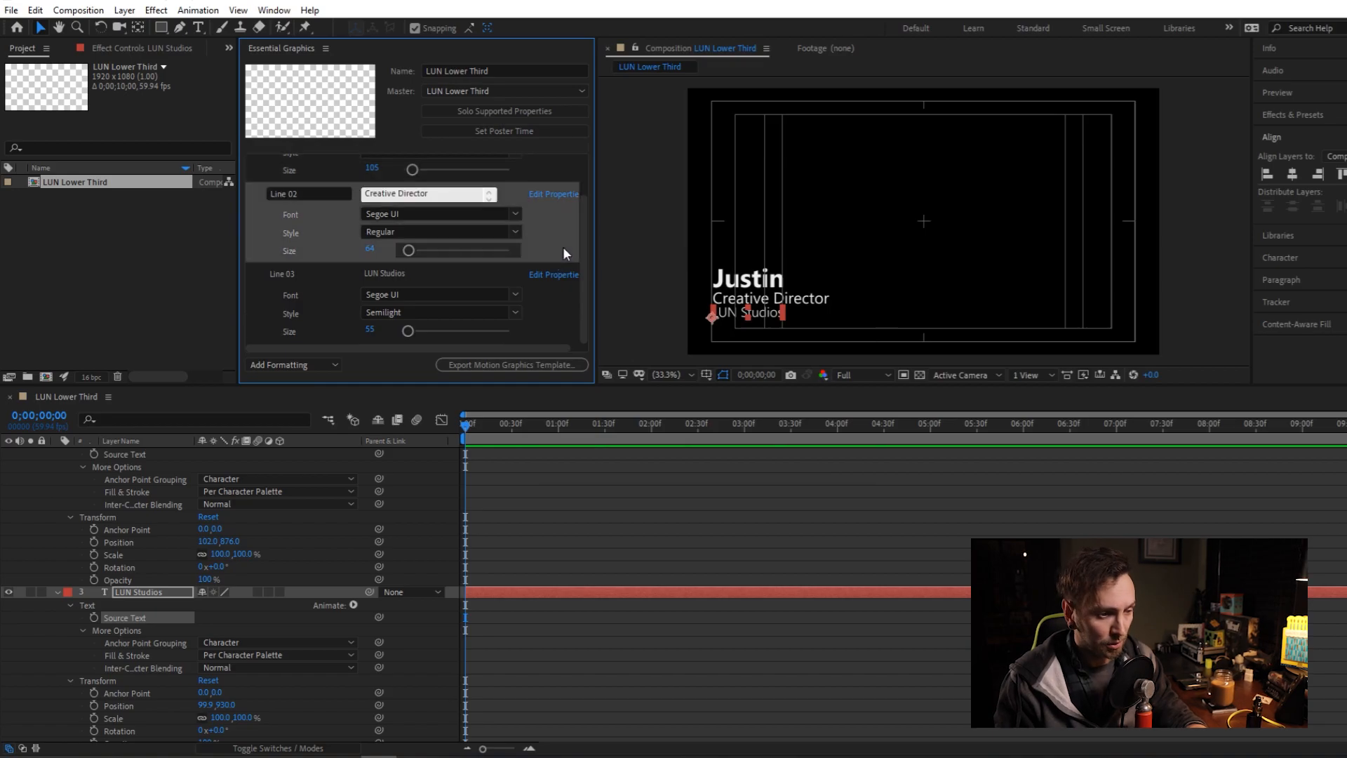
{"action": "scroll", "coordinate": [545, 234], "scroll_direction": "up", "scroll_amount": 2}
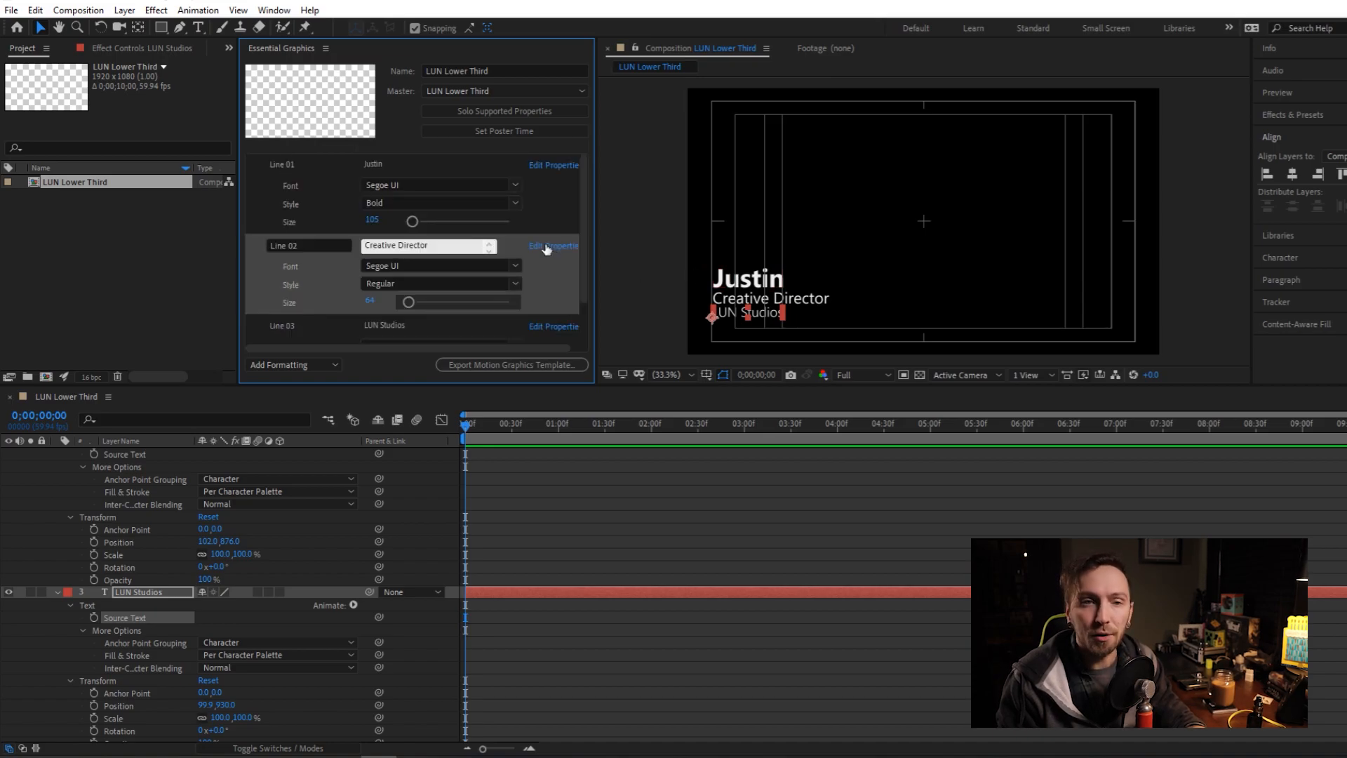
Reduce the Line 01 font size to 78, try Line 02 at size 28, and undo the Line 02 size change.
{"action": "left_click_drag", "start_coordinate": [414, 222], "coordinate": [411, 221]}
{"action": "left_click_drag", "start_coordinate": [411, 302], "coordinate": [409, 302]}
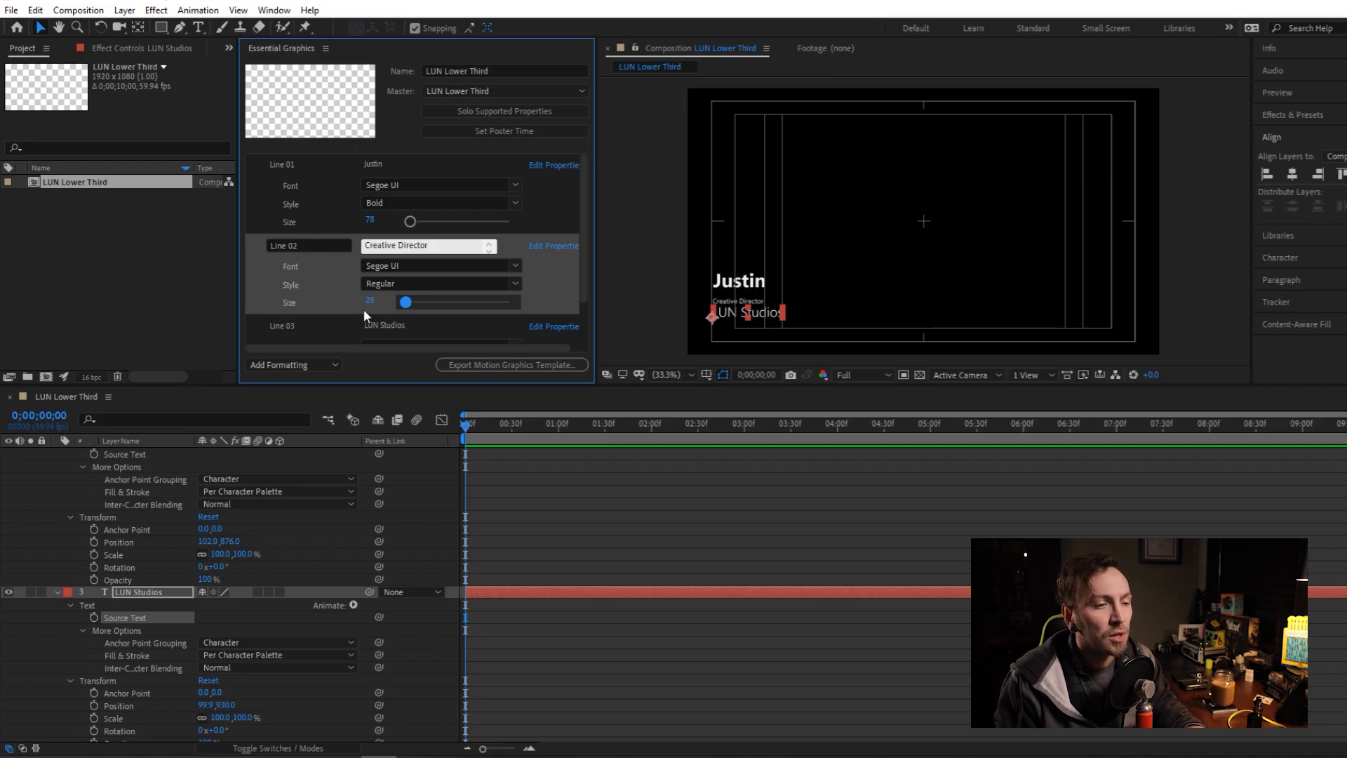
{"action": "key", "text": "ctrl+z"}
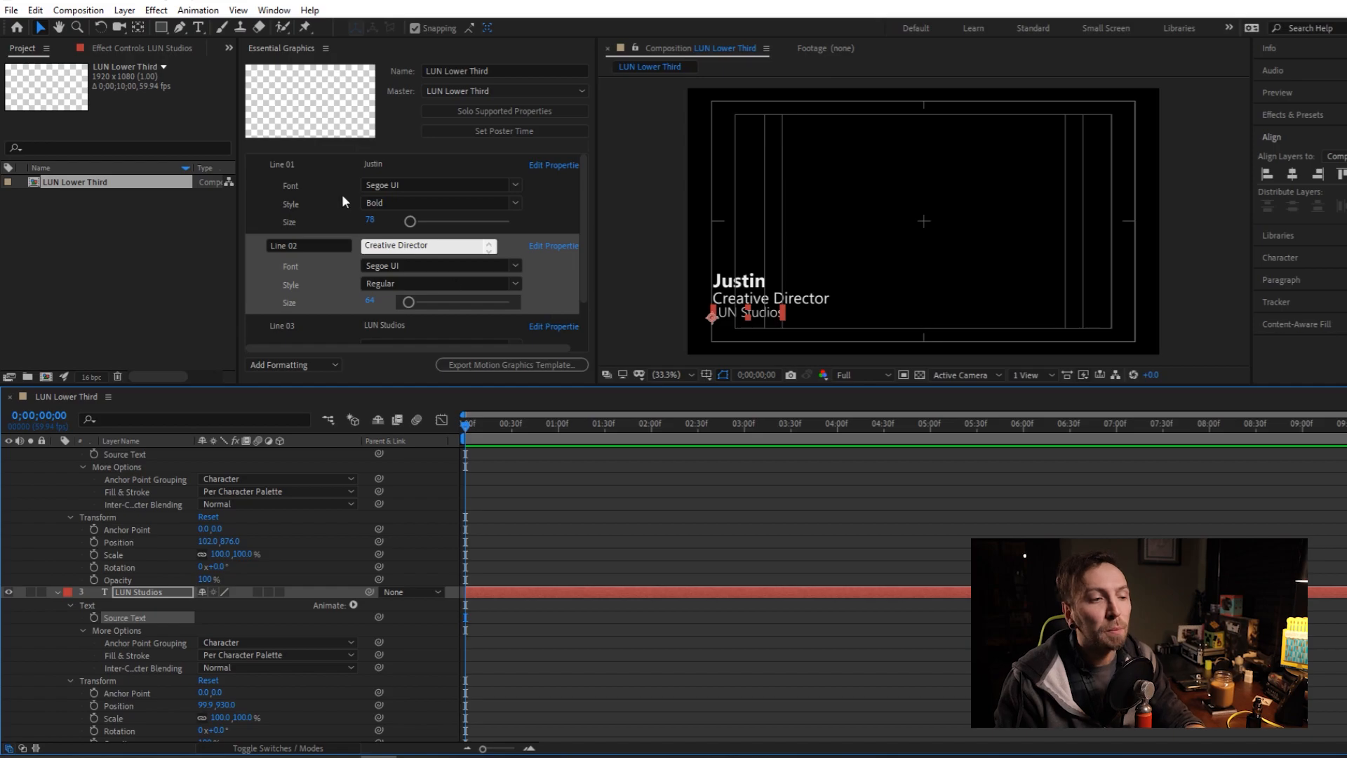
{"action": "left_click", "coordinate": [327, 163]}
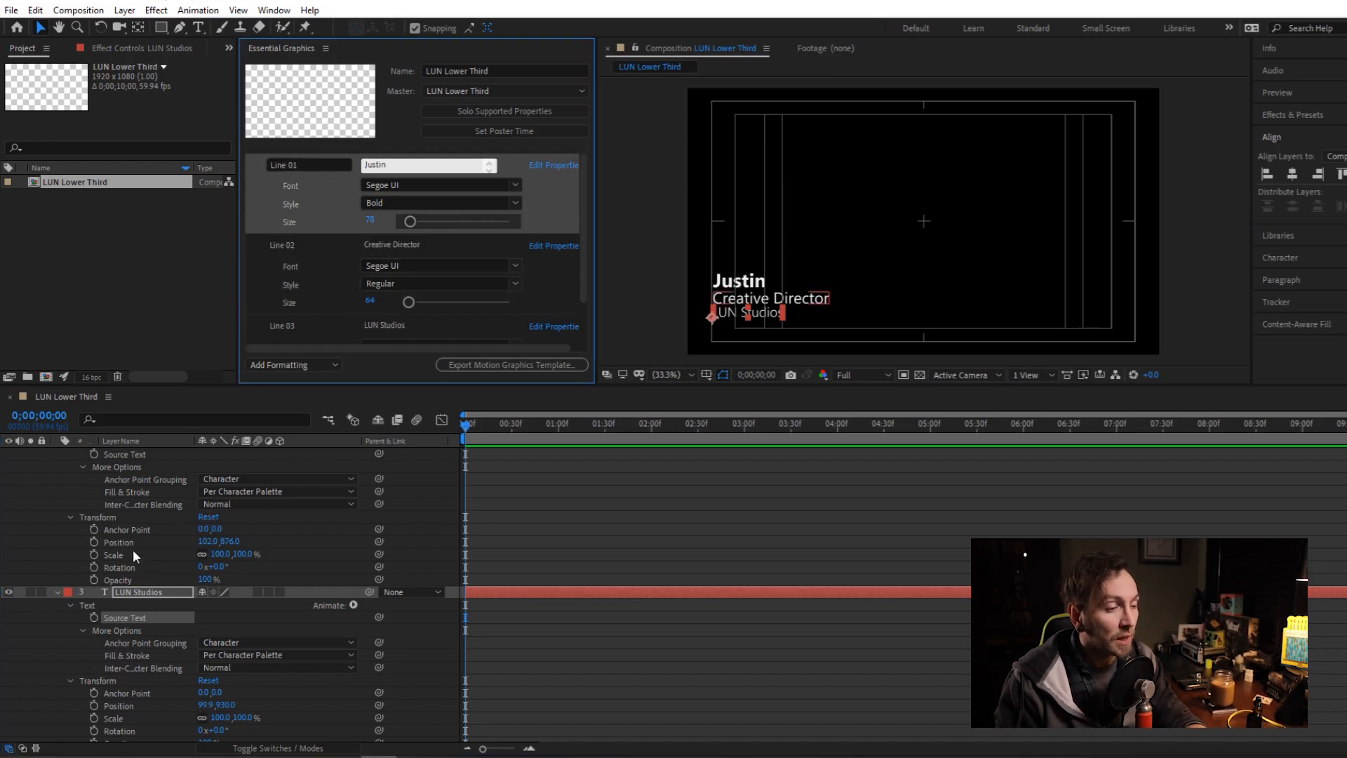
Add the name layer's Position property to the template between Line 01 and Line 02 and label it "Line 01 Position".
{"action": "scroll", "coordinate": [127, 524], "scroll_direction": "up", "scroll_amount": 1}
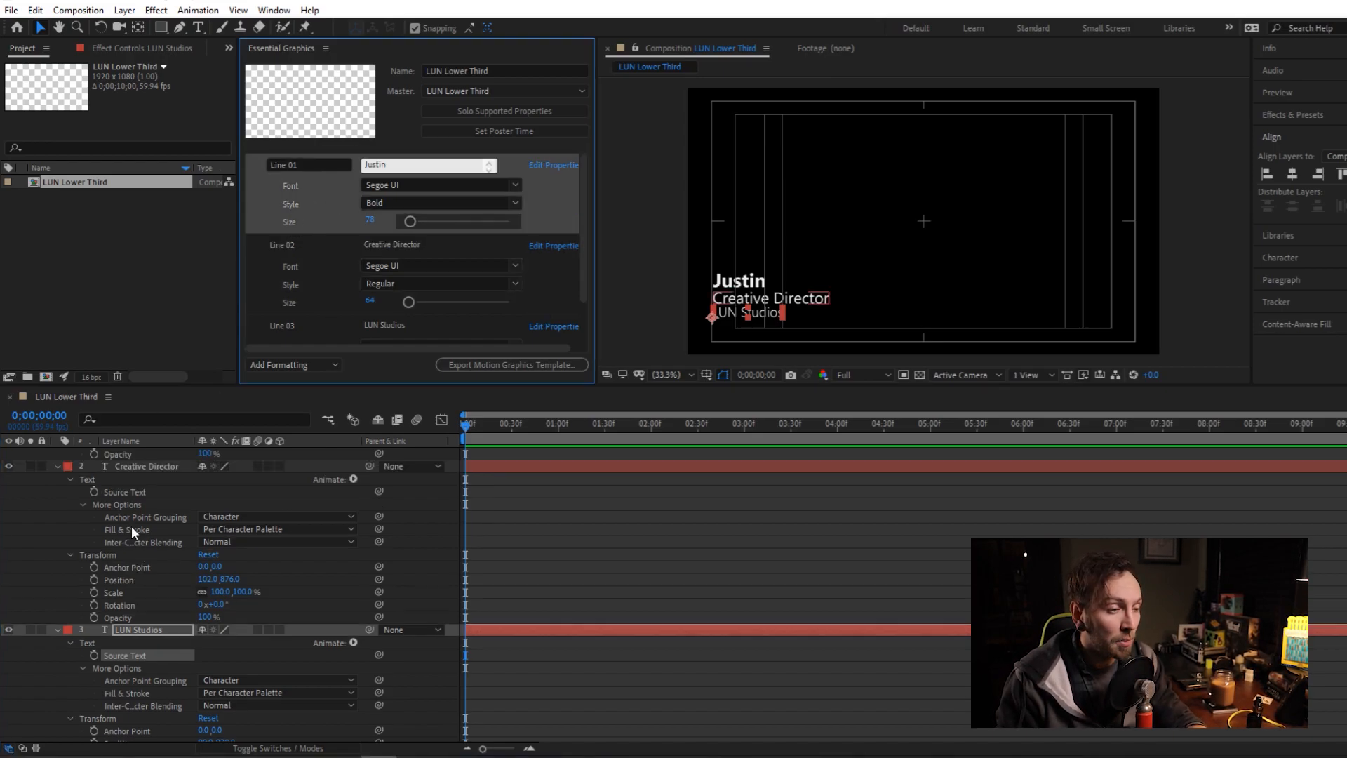
{"action": "scroll", "coordinate": [133, 525], "scroll_direction": "up", "scroll_amount": 3}
{"action": "left_click", "coordinate": [128, 454]}
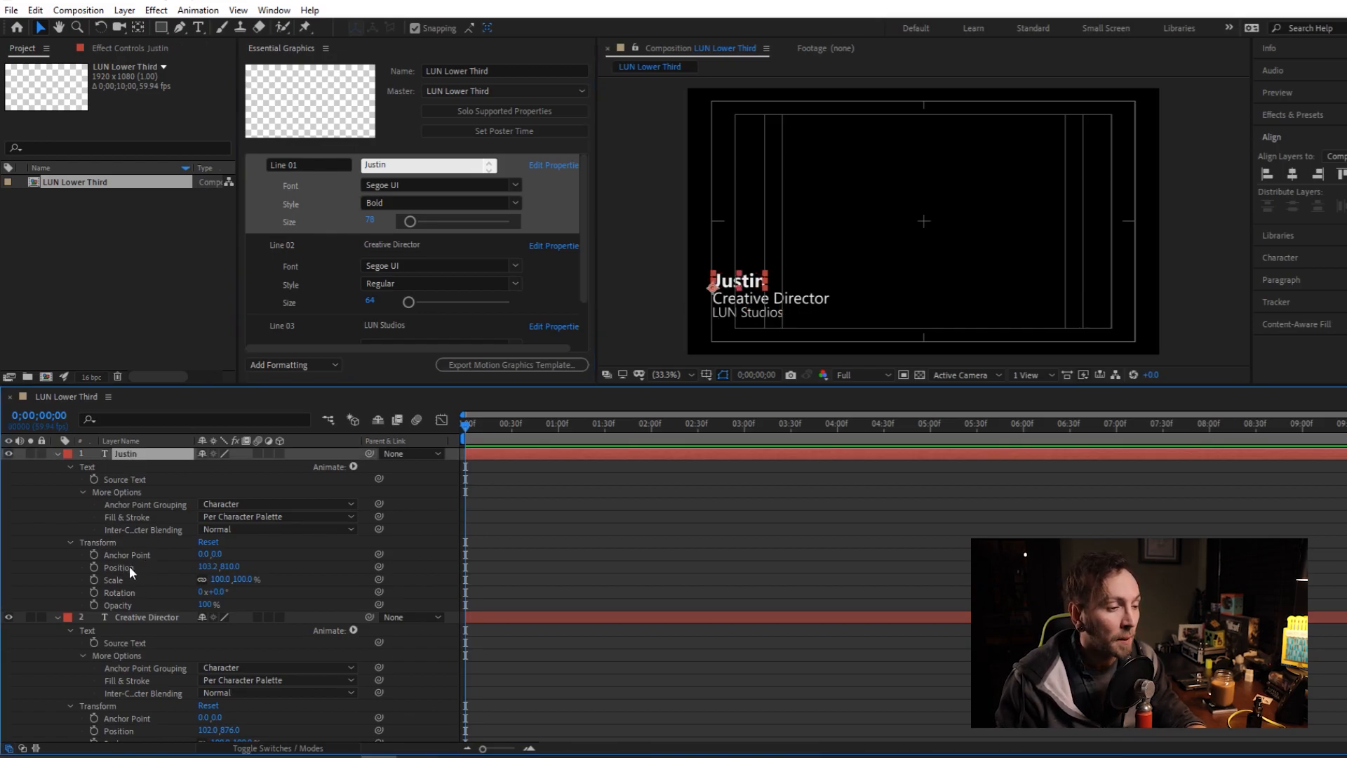
{"action": "left_click_drag", "start_coordinate": [120, 568], "coordinate": [338, 233]}
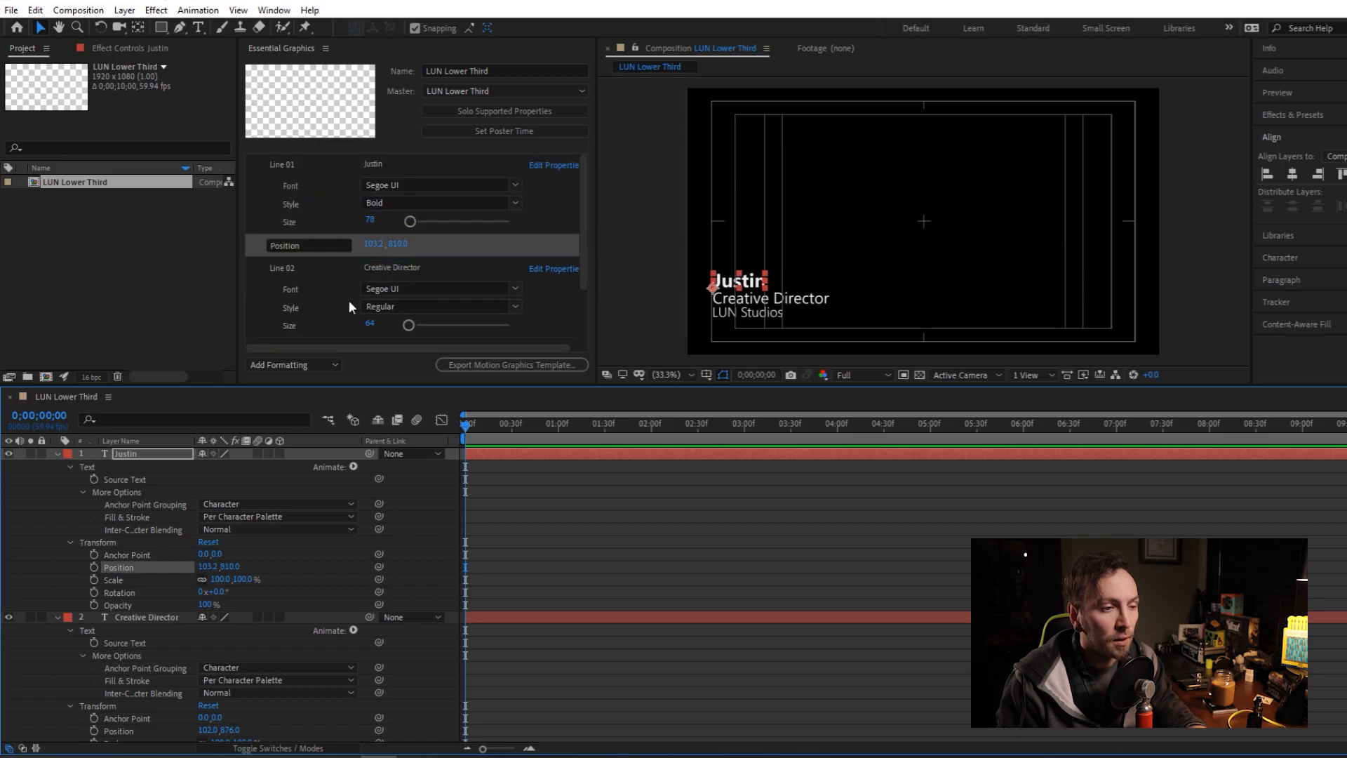
{"action": "left_click", "coordinate": [318, 243]}
{"action": "type", "text": "Line "}
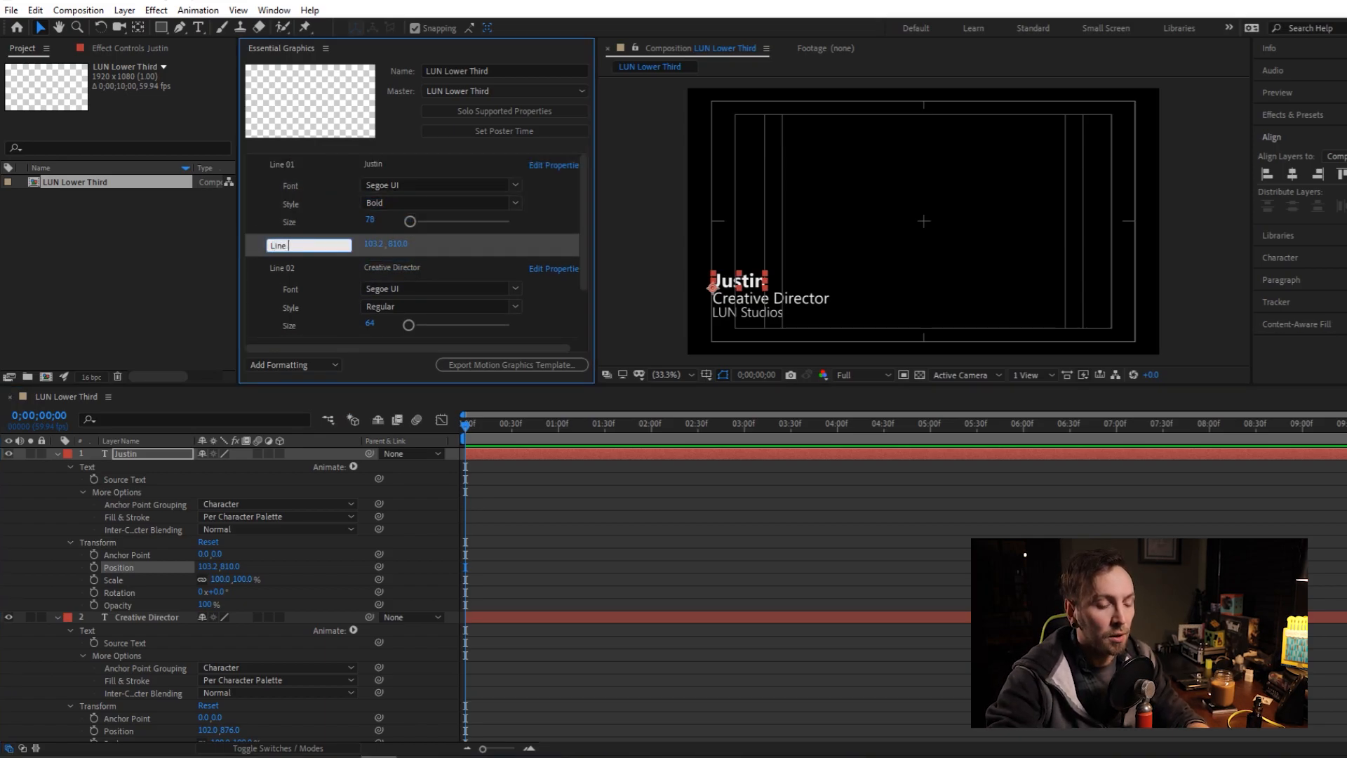
{"action": "type", "text": "01 Position"}
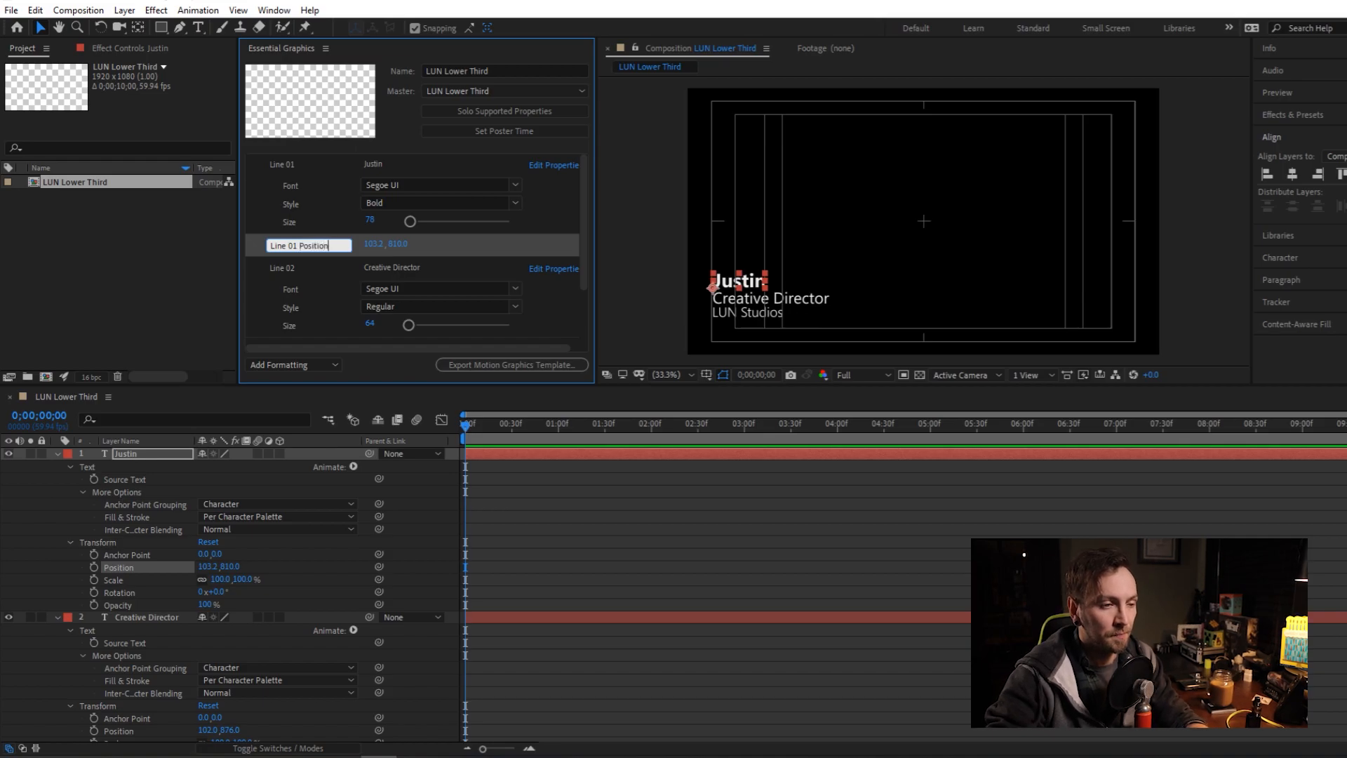
{"action": "left_click", "coordinate": [262, 264]}
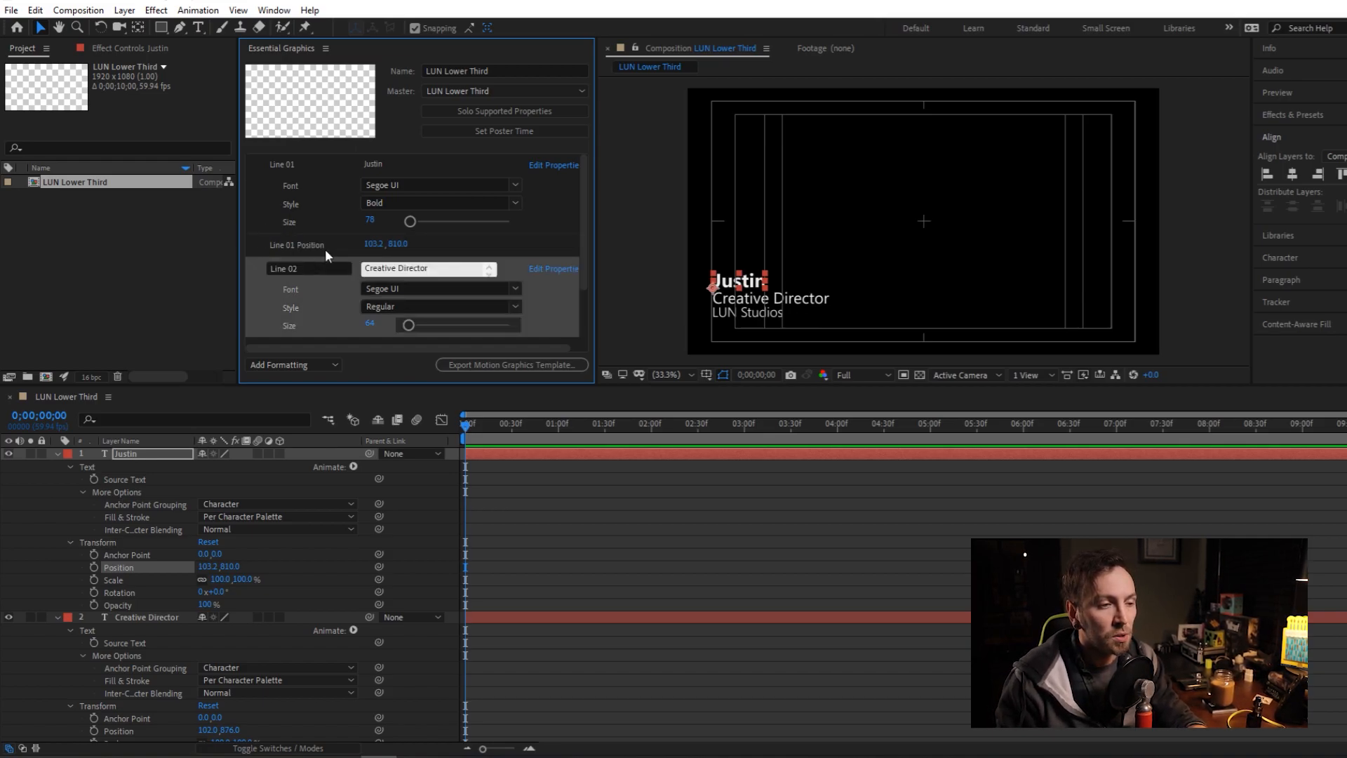
Try the Line 01 Position control by shifting the name horizontally to about 139, and undo the move.
{"action": "left_click", "coordinate": [326, 250]}
{"action": "mouse_move", "coordinate": [378, 244]}
{"action": "left_mouse_down"}
{"action": "mouse_move", "coordinate": [364, 244]}
{"action": "mouse_move", "coordinate": [403, 245]}
{"action": "left_mouse_up"}
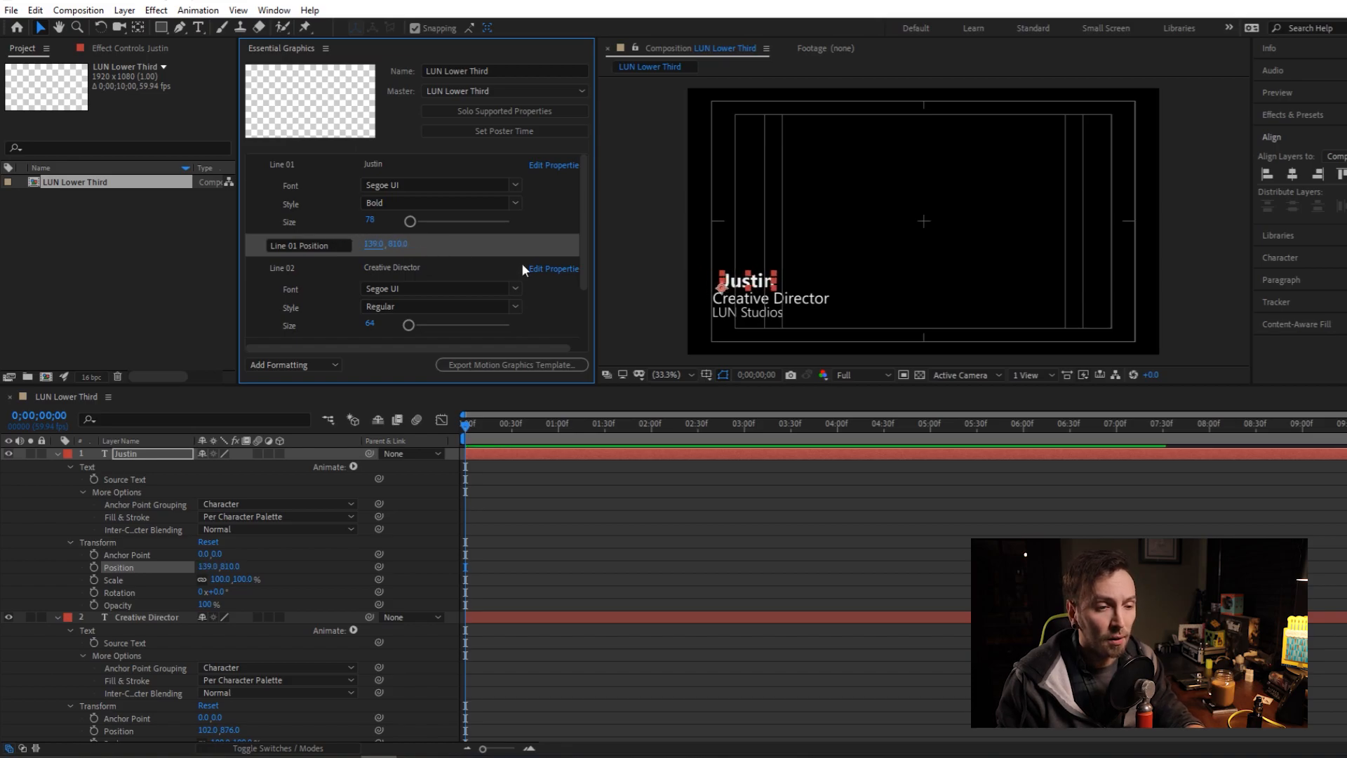
{"action": "key", "text": "ctrl+z"}
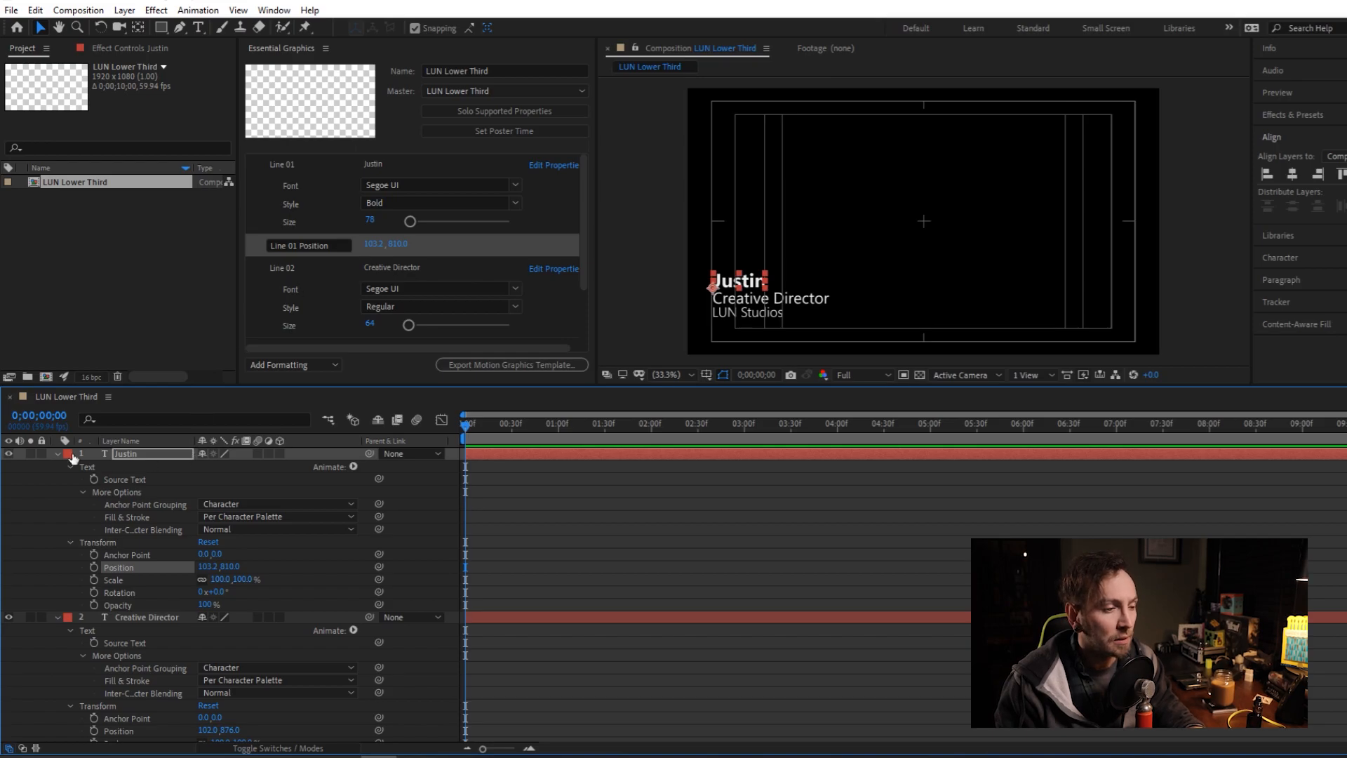
Add the Creative Director layer's Position property to the template between Line 02 and Line 03 and label it "Line 02 Position".
{"action": "scroll", "coordinate": [143, 603], "scroll_direction": "down", "scroll_amount": 2}
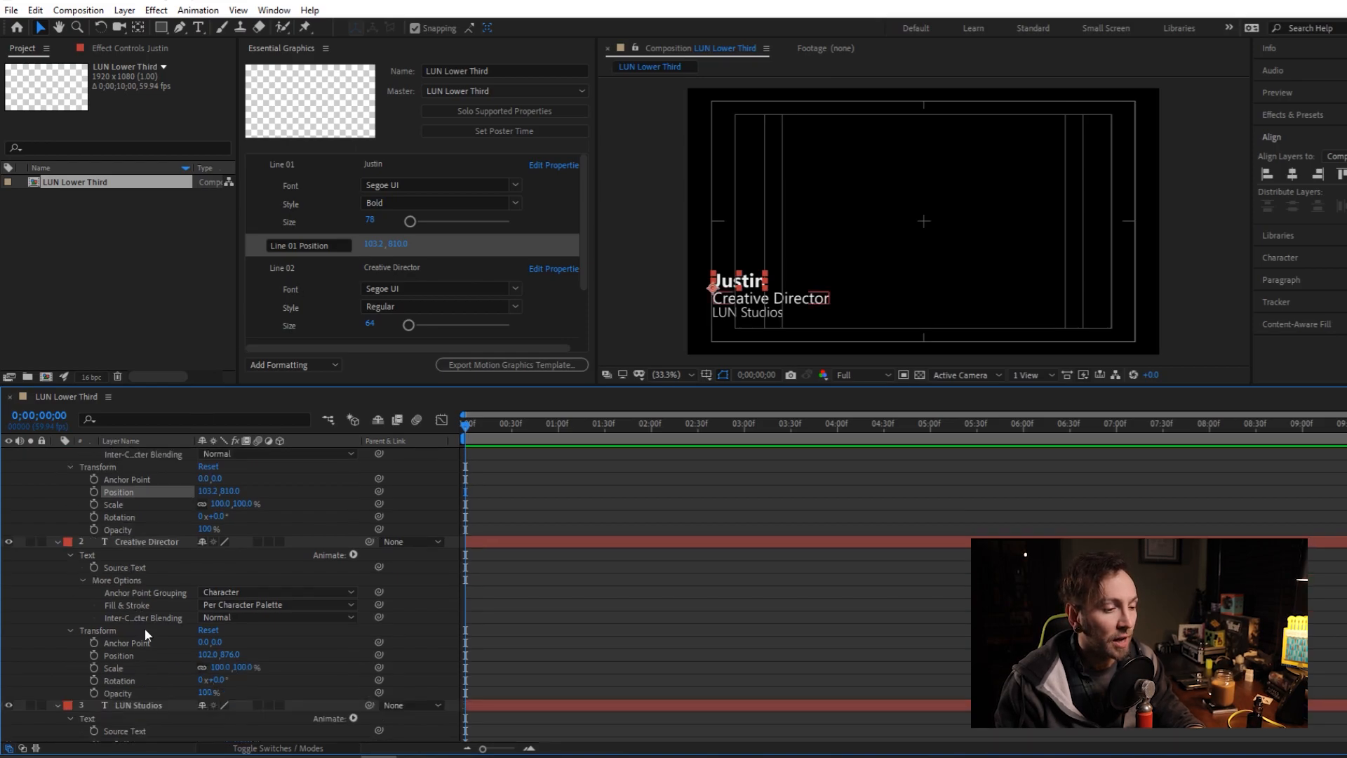
{"action": "mouse_move", "coordinate": [128, 656]}
{"action": "left_mouse_down"}
{"action": "mouse_move", "coordinate": [281, 435]}
{"action": "mouse_move", "coordinate": [326, 330]}
{"action": "mouse_move", "coordinate": [310, 299]}
{"action": "left_mouse_up"}
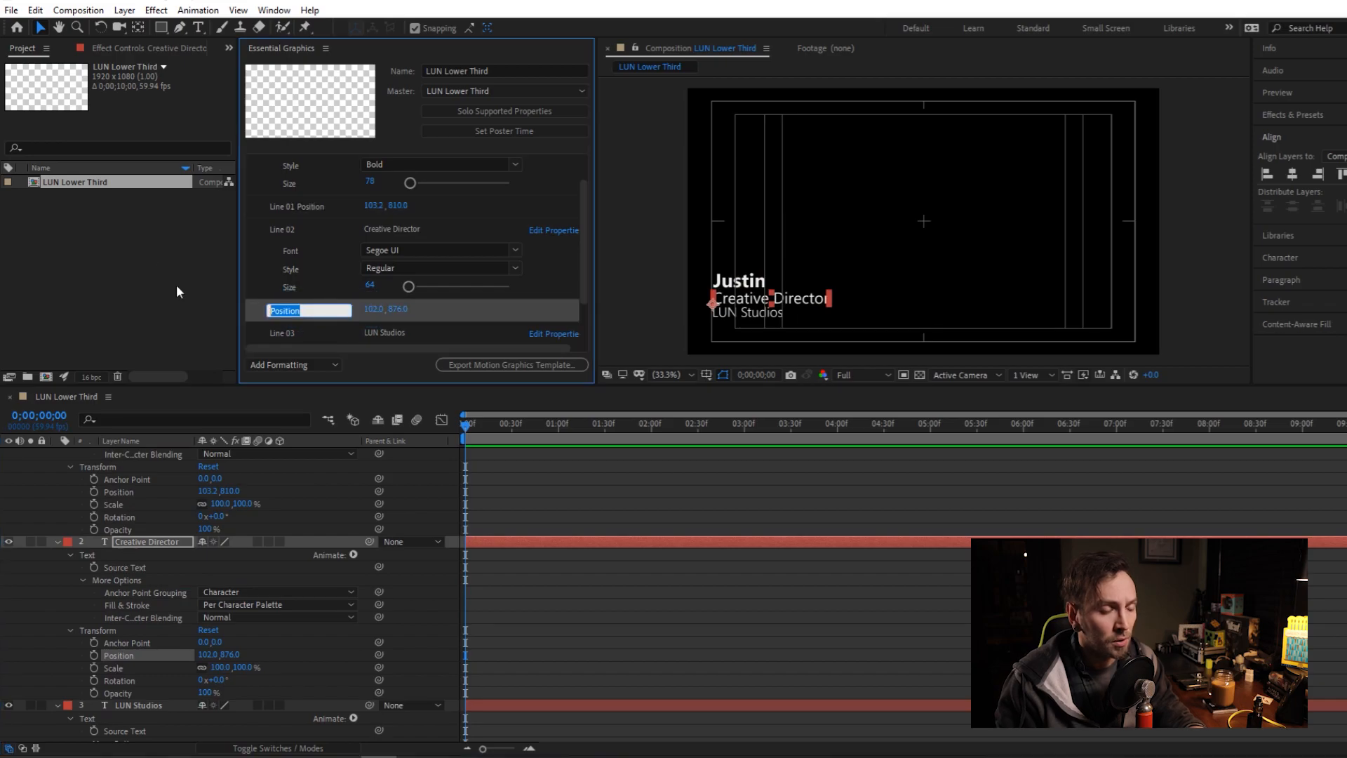
{"action": "type", "text": "Line 02 Pois"}
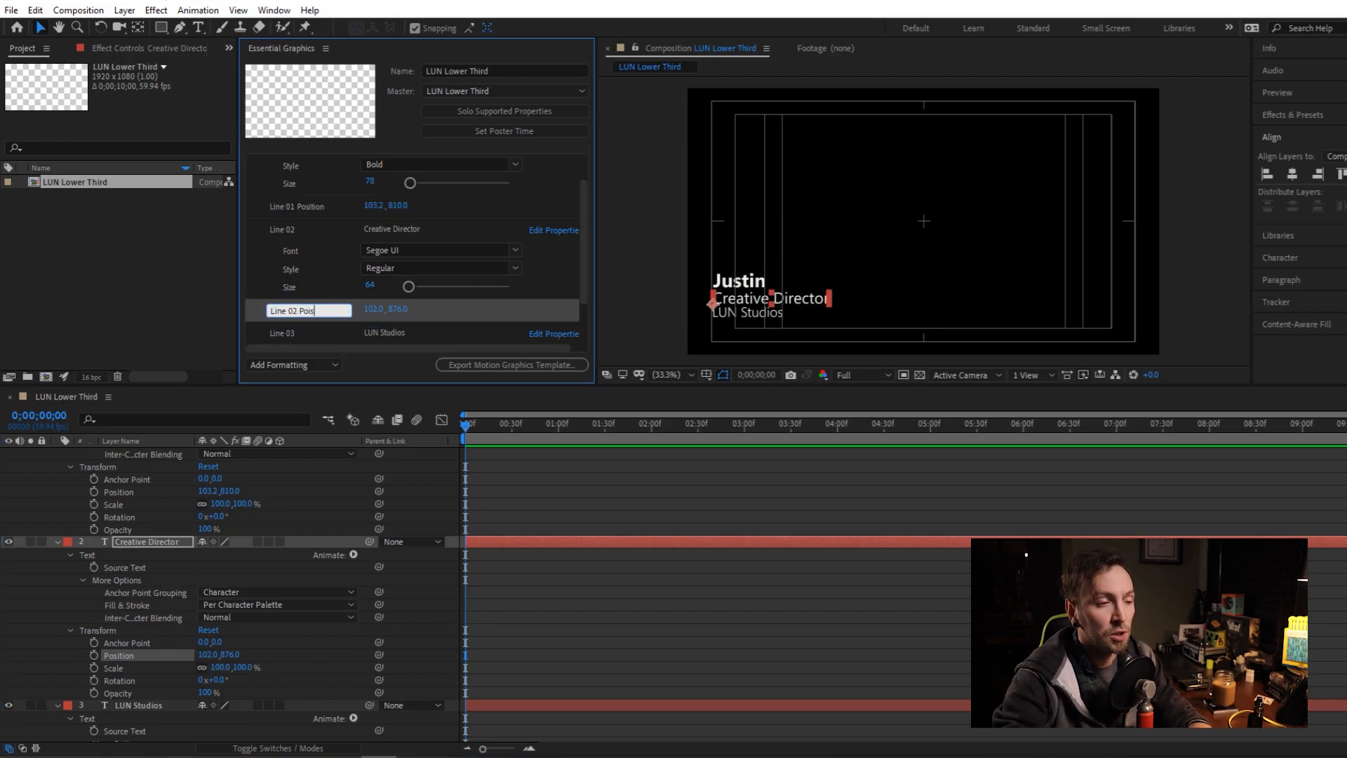
{"action": "key", "text": "BackSpace"}
{"action": "key", "text": "BackSpace"}
{"action": "type", "text": "sition"}
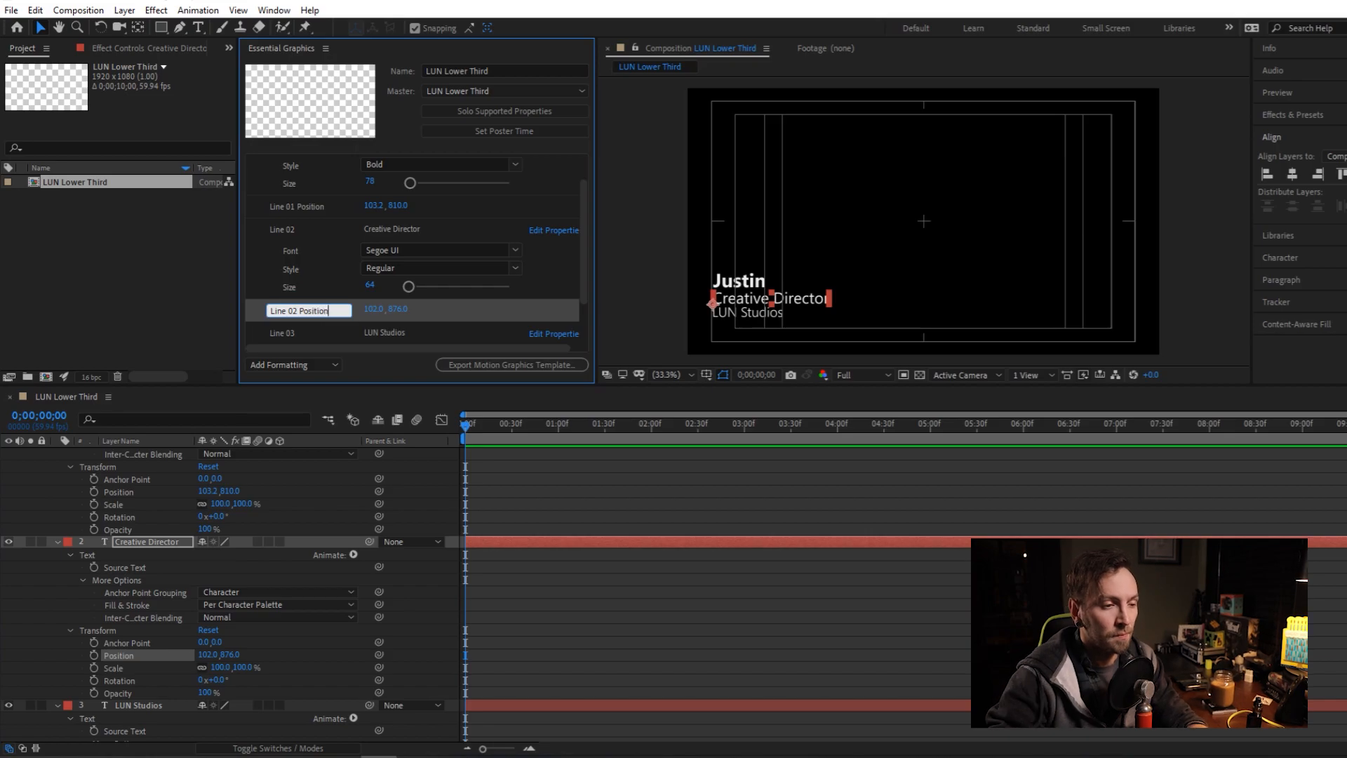
{"action": "left_click", "coordinate": [330, 279]}
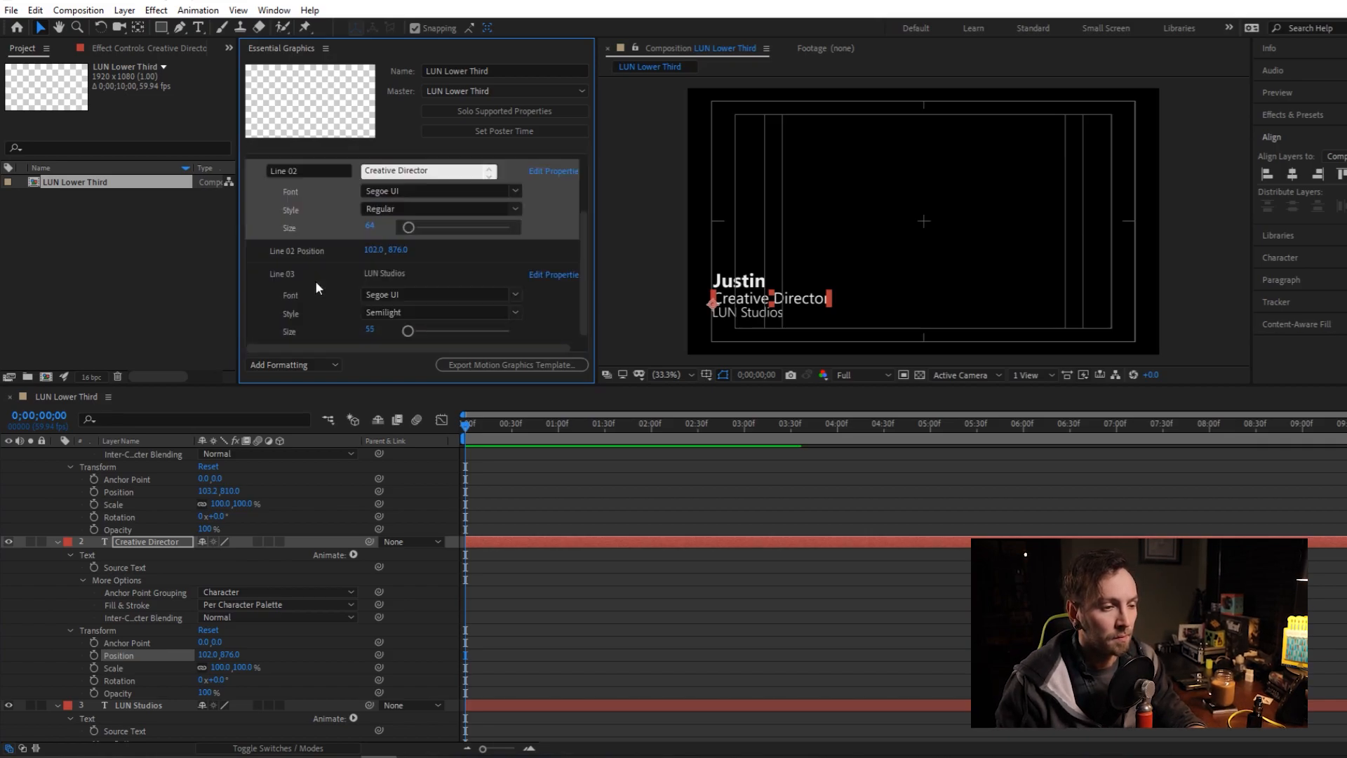
Add the LUN Studios layer's Position property to the template below Line 03 and label it "Line 03 Position".
{"action": "scroll", "coordinate": [149, 639], "scroll_direction": "down", "scroll_amount": 3}
{"action": "left_click_drag", "start_coordinate": [124, 701], "coordinate": [304, 343]}
{"action": "type", "text": "L"}
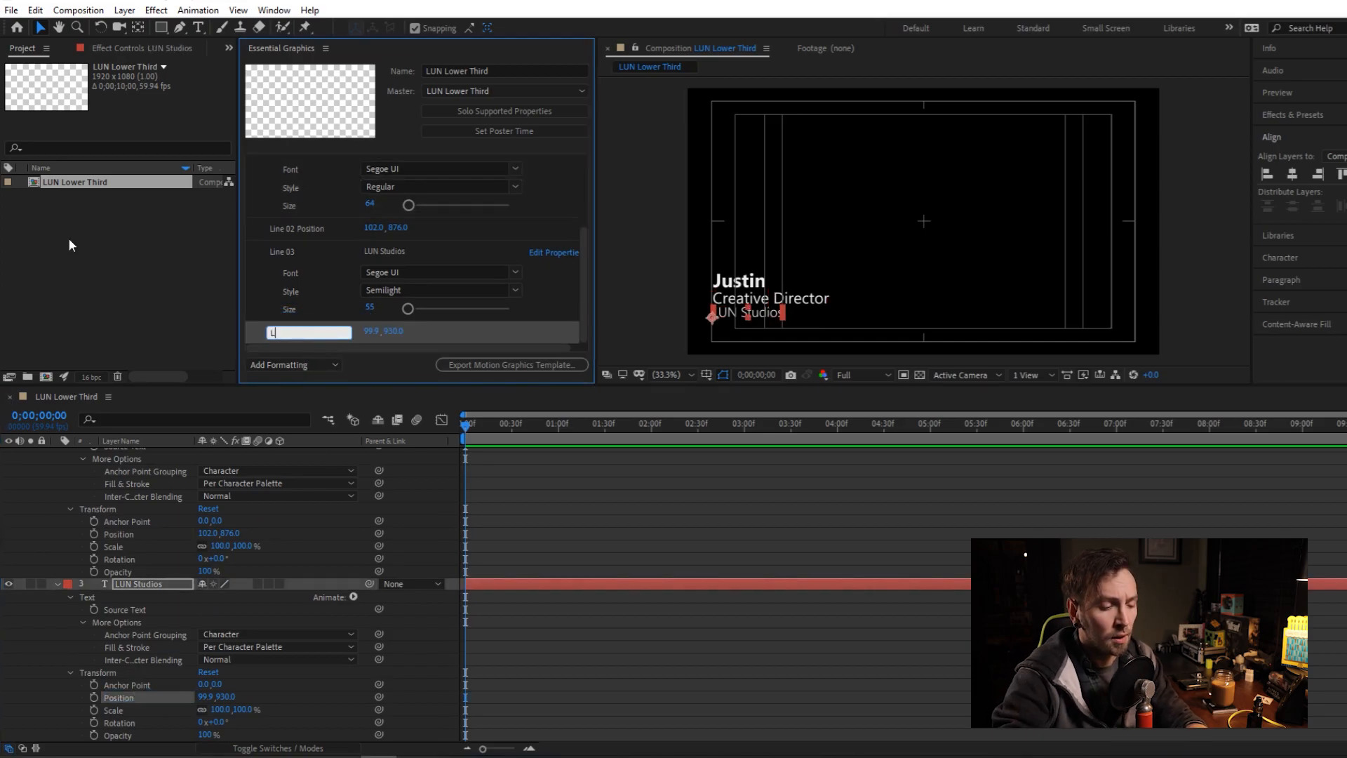
{"action": "type", "text": "ine 03 Posut"}
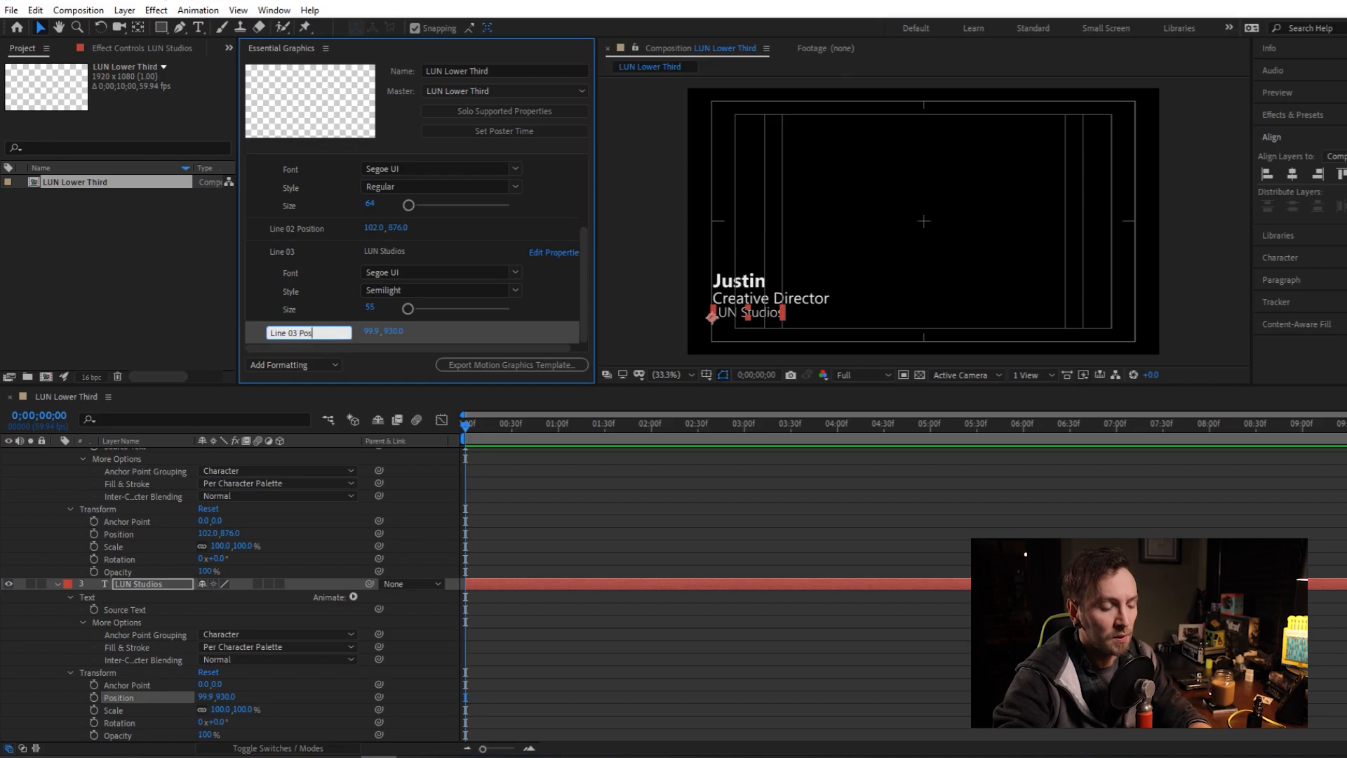
{"action": "type", "text": "on"}
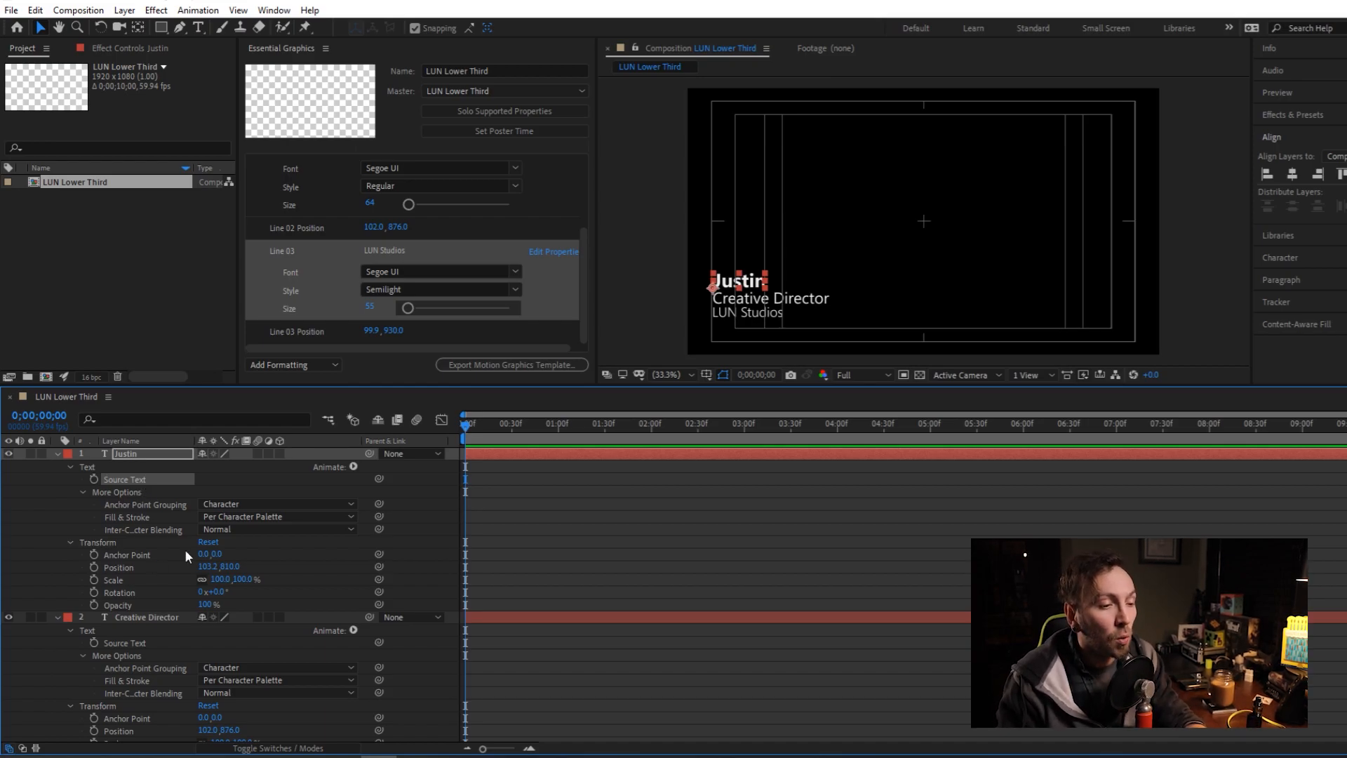
Add an RGB fill color text animator to the name layer and set its fill color to white (FFFFFF).
{"action": "left_click", "coordinate": [354, 467]}
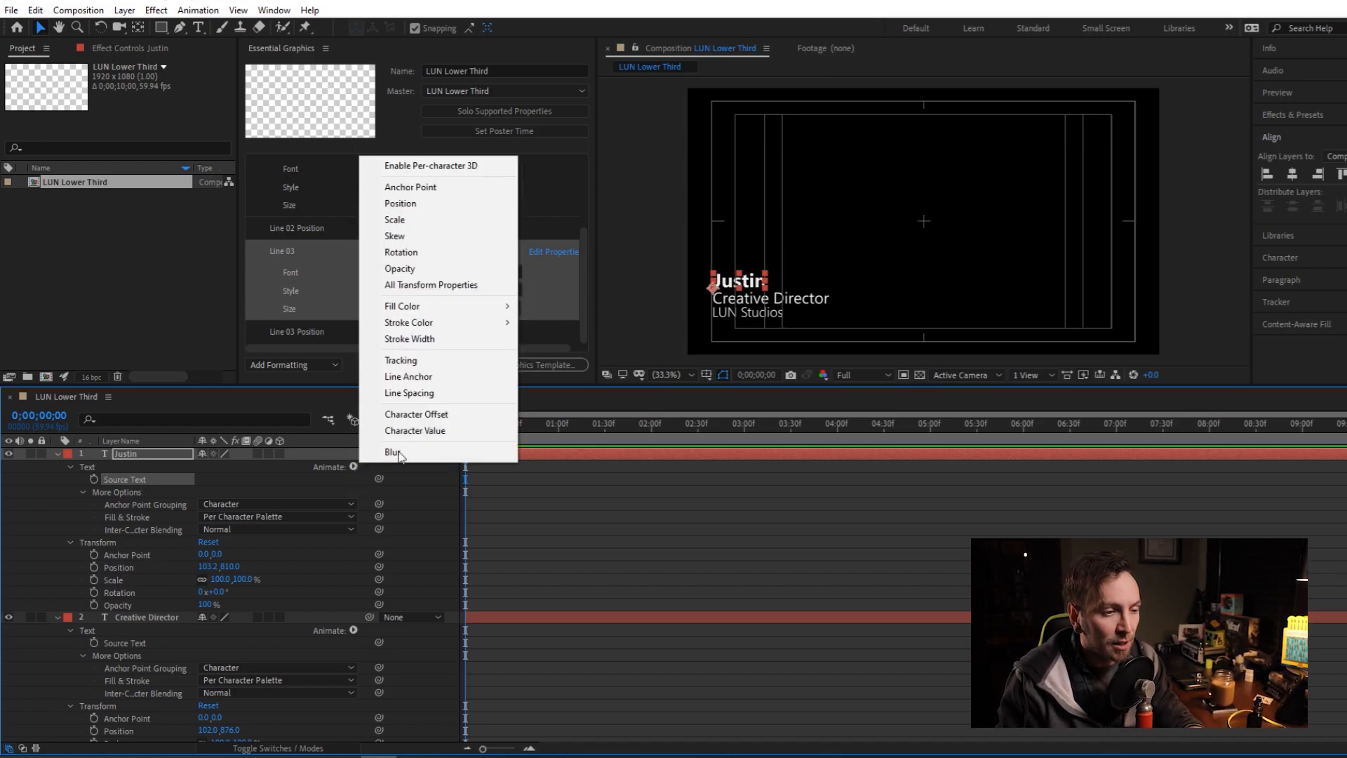
{"action": "mouse_move", "coordinate": [435, 306]}
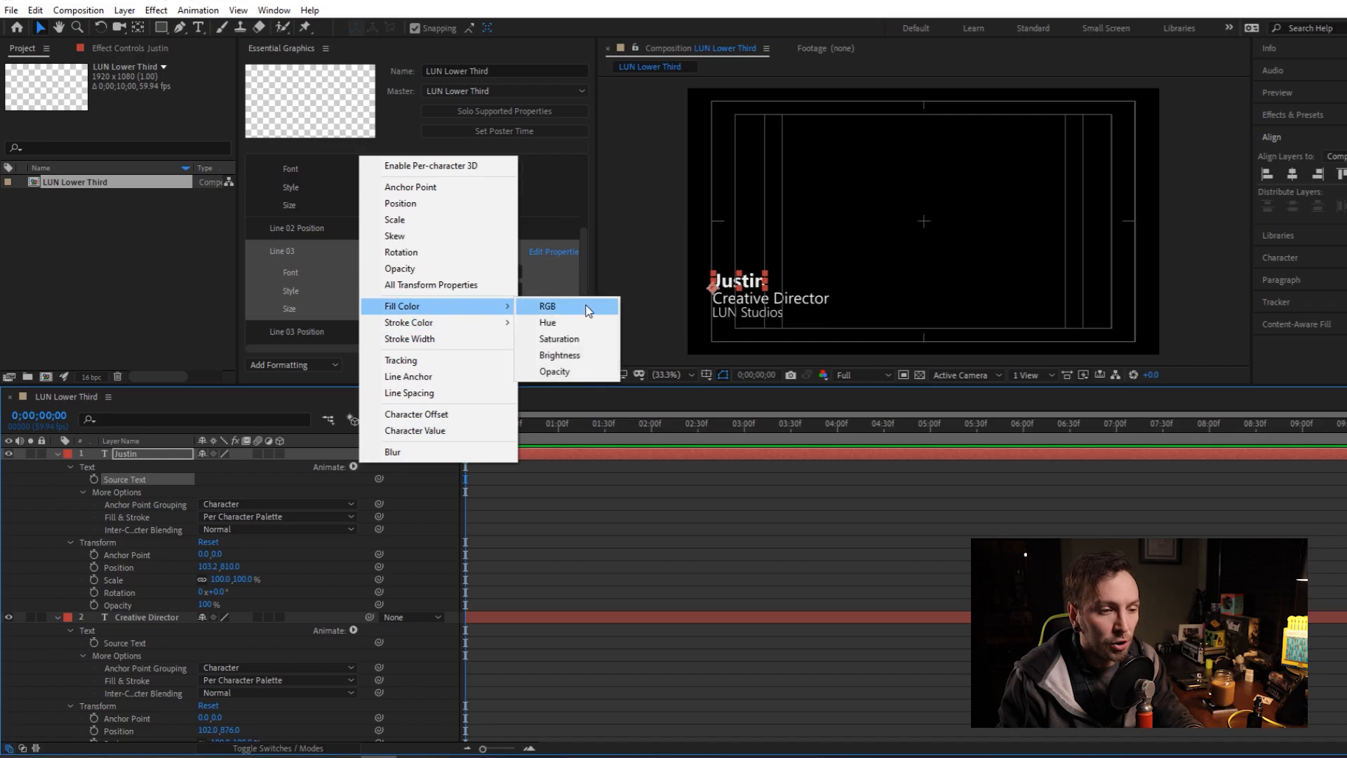
{"action": "left_click", "coordinate": [588, 306]}
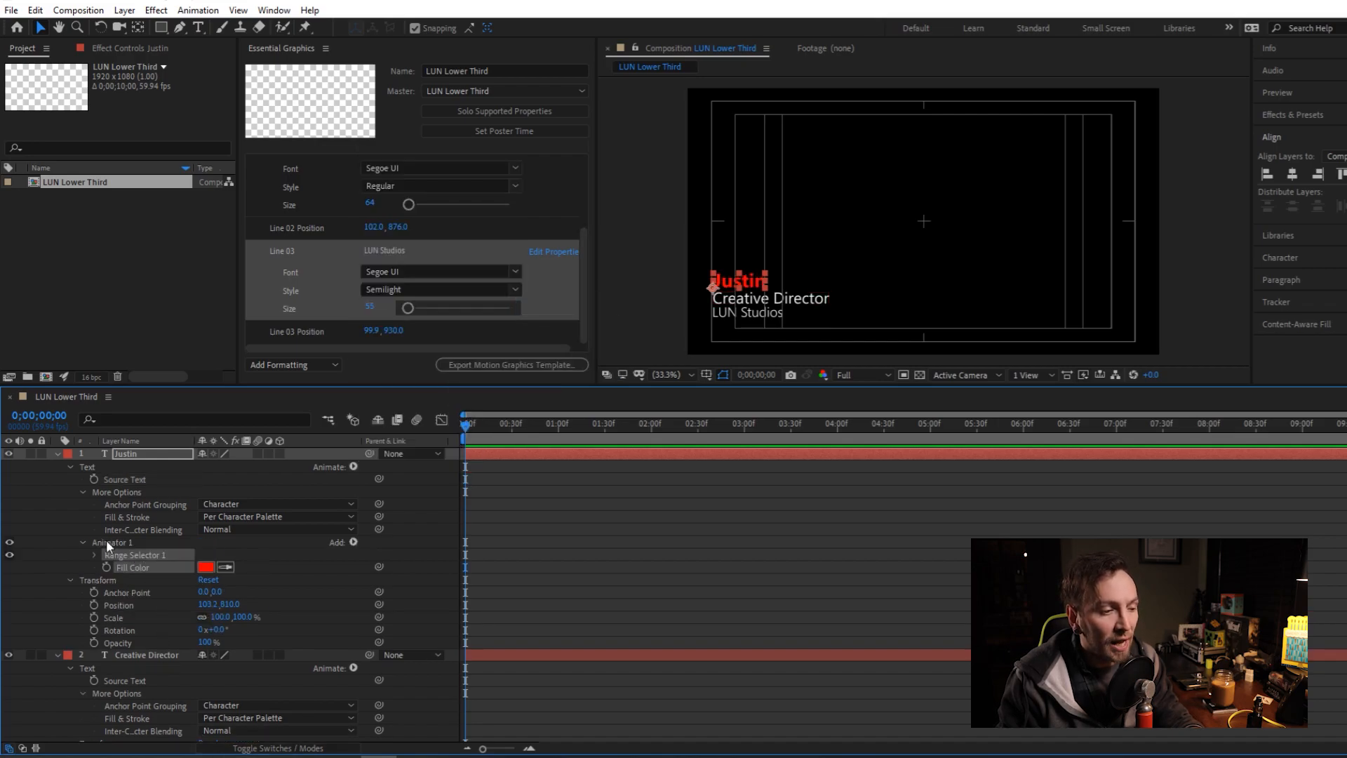
{"action": "left_click", "coordinate": [209, 566]}
{"action": "left_click_drag", "start_coordinate": [102, 158], "coordinate": [27, 51]}
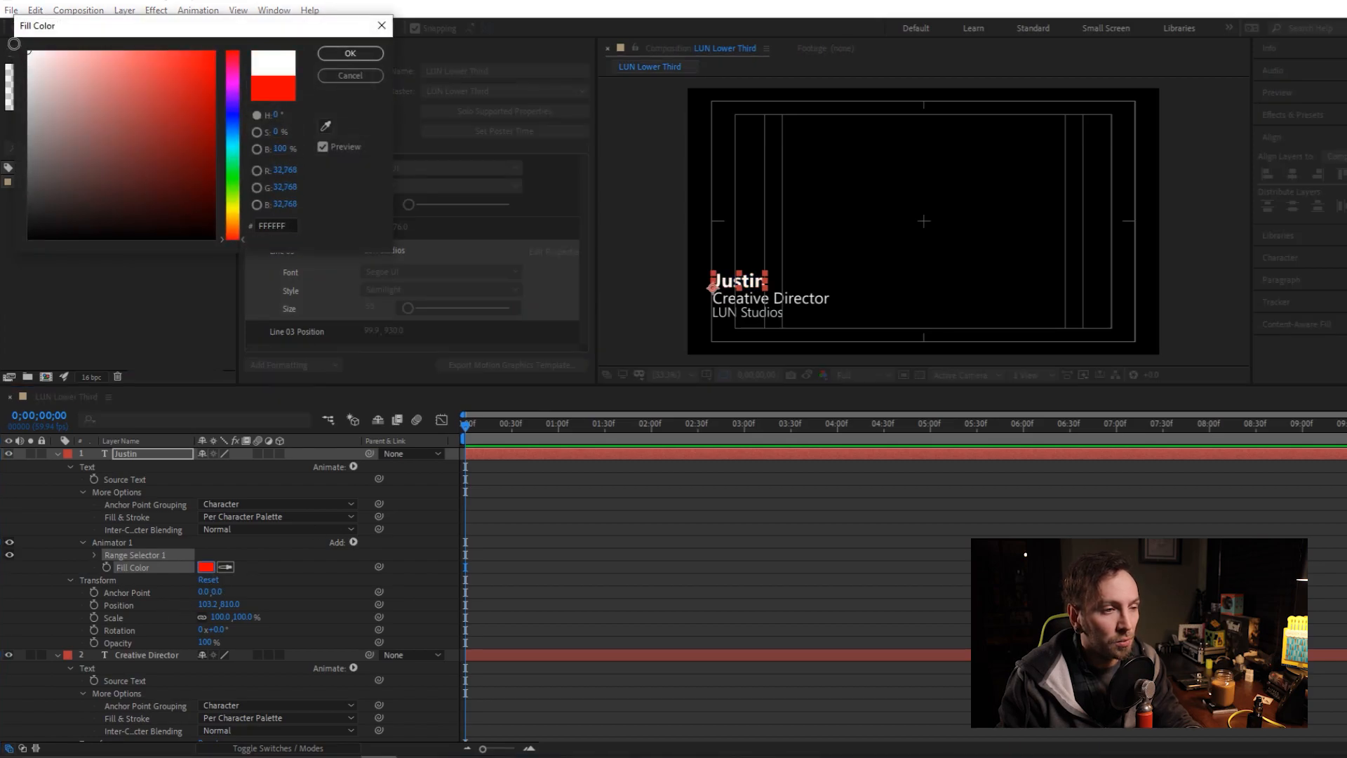
{"action": "left_click", "coordinate": [350, 54]}
{"action": "left_click", "coordinate": [152, 544]}
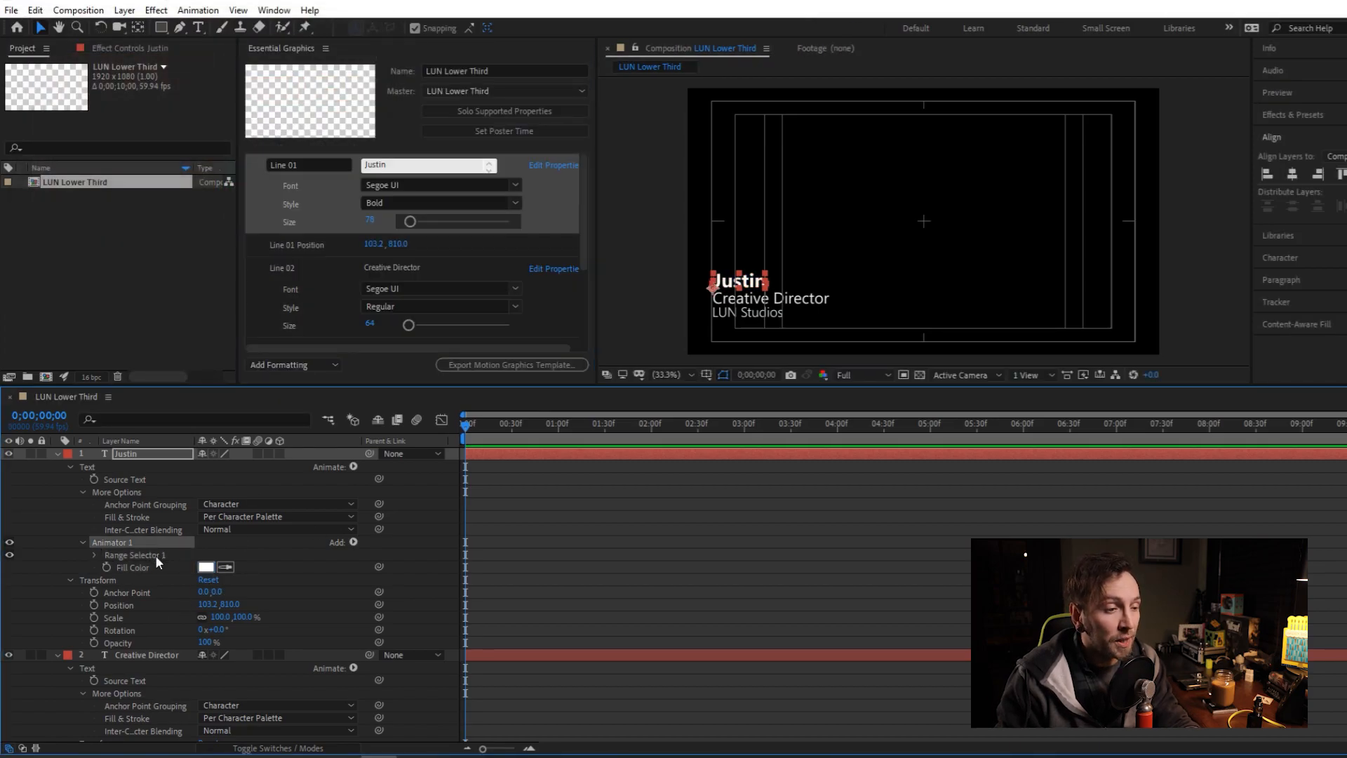
Add the name layer's Fill Color property to the template directly below Line 01 and label it "Line 01 Color".
{"action": "left_click", "coordinate": [137, 567]}
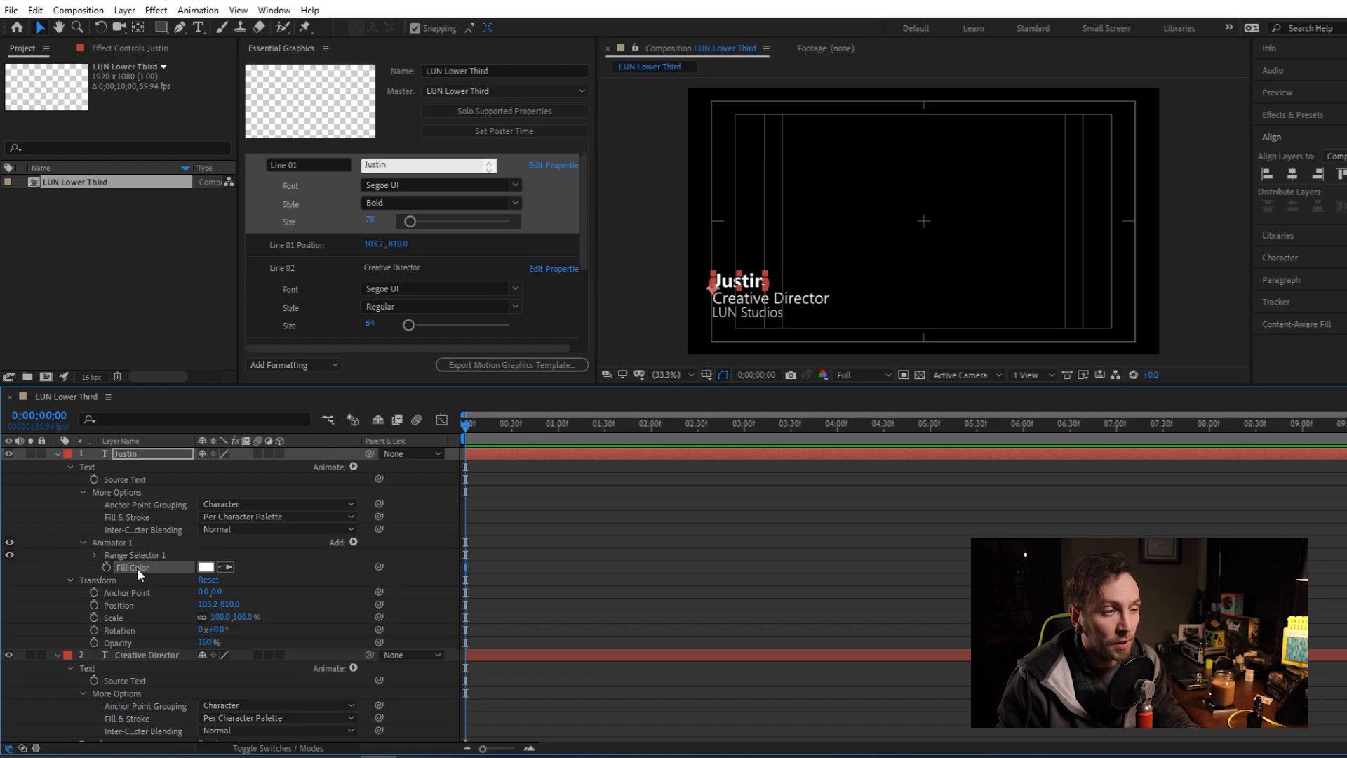
{"action": "mouse_move", "coordinate": [137, 567]}
{"action": "left_mouse_down"}
{"action": "mouse_move", "coordinate": [305, 288]}
{"action": "mouse_move", "coordinate": [306, 233]}
{"action": "left_mouse_up"}
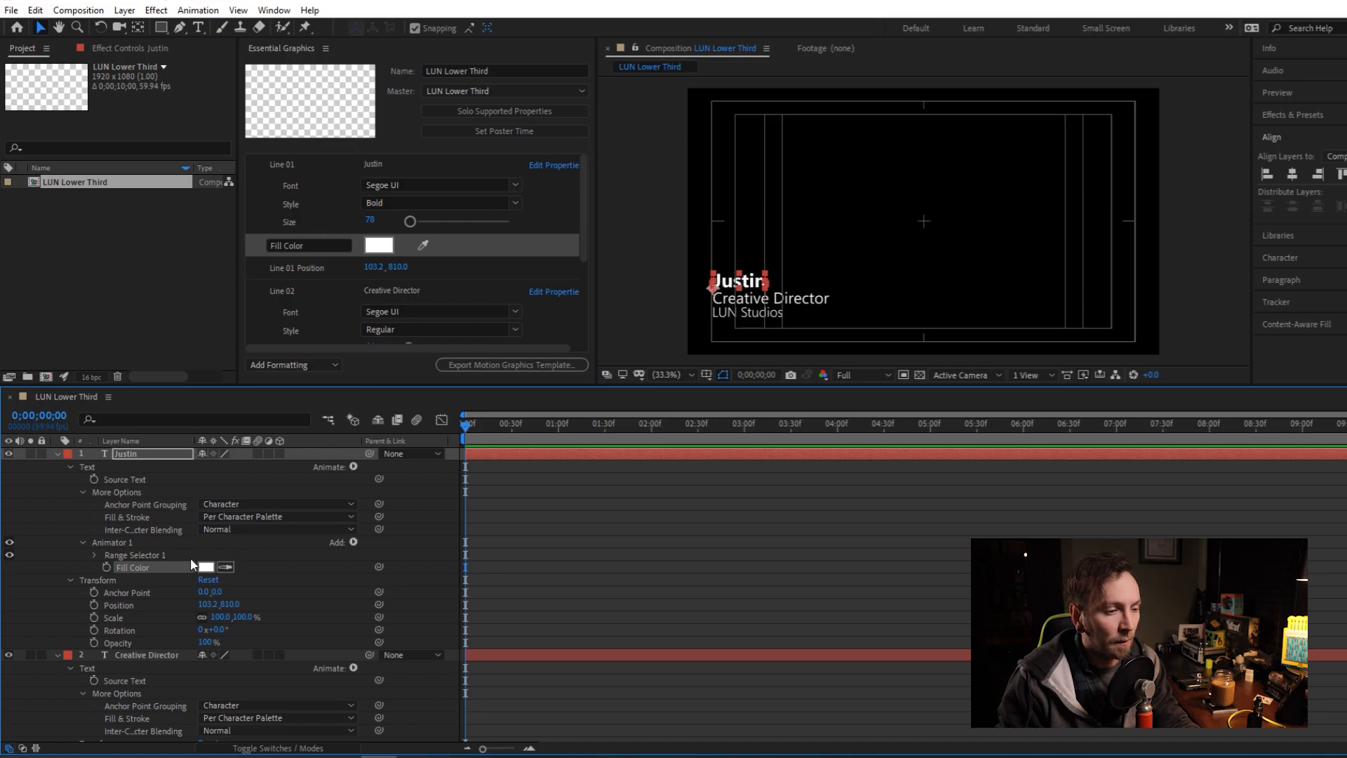
{"action": "left_click", "coordinate": [314, 244]}
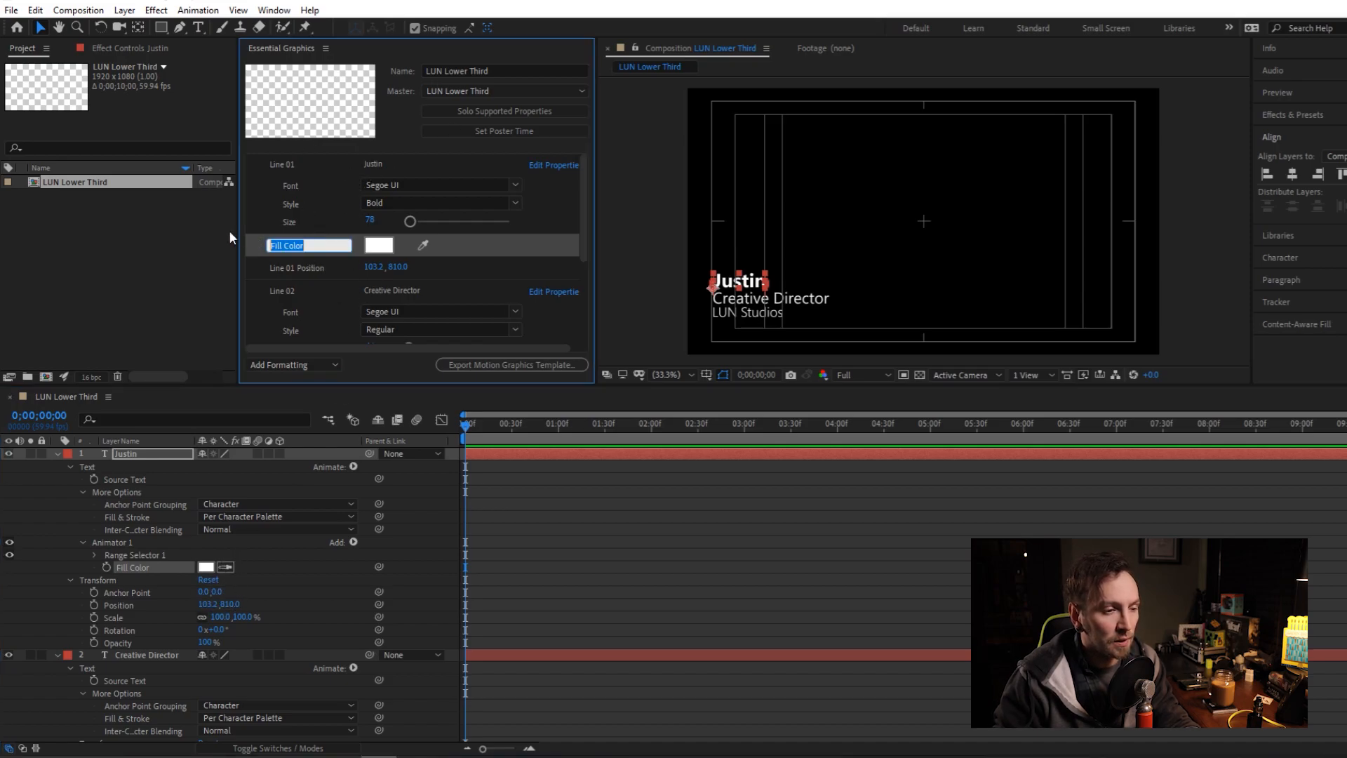
{"action": "type", "text": "Line 01 Color"}
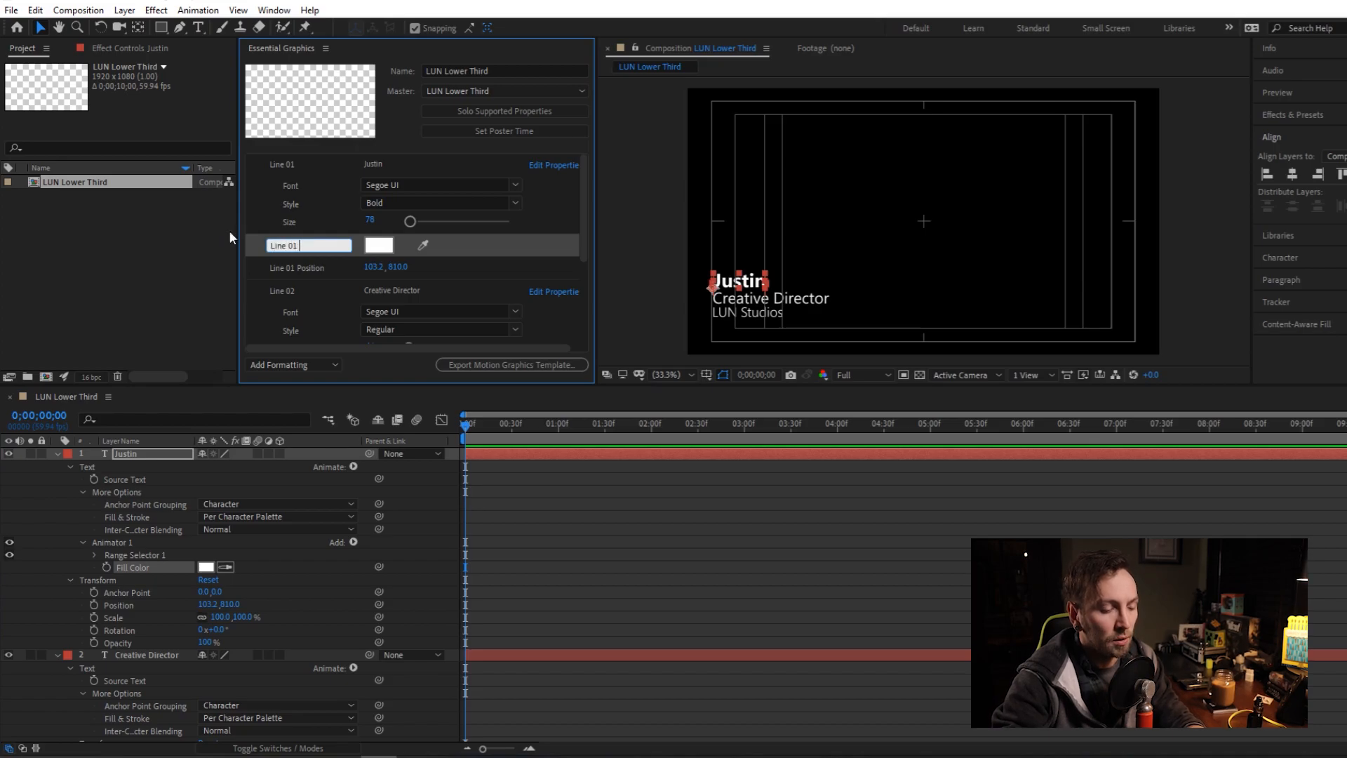
{"action": "left_click", "coordinate": [291, 263]}
Set the Line 01 Color control to red (D21515) to test it on the name text.
{"action": "left_click", "coordinate": [390, 247]}
{"action": "left_click_drag", "start_coordinate": [152, 109], "coordinate": [195, 84]}
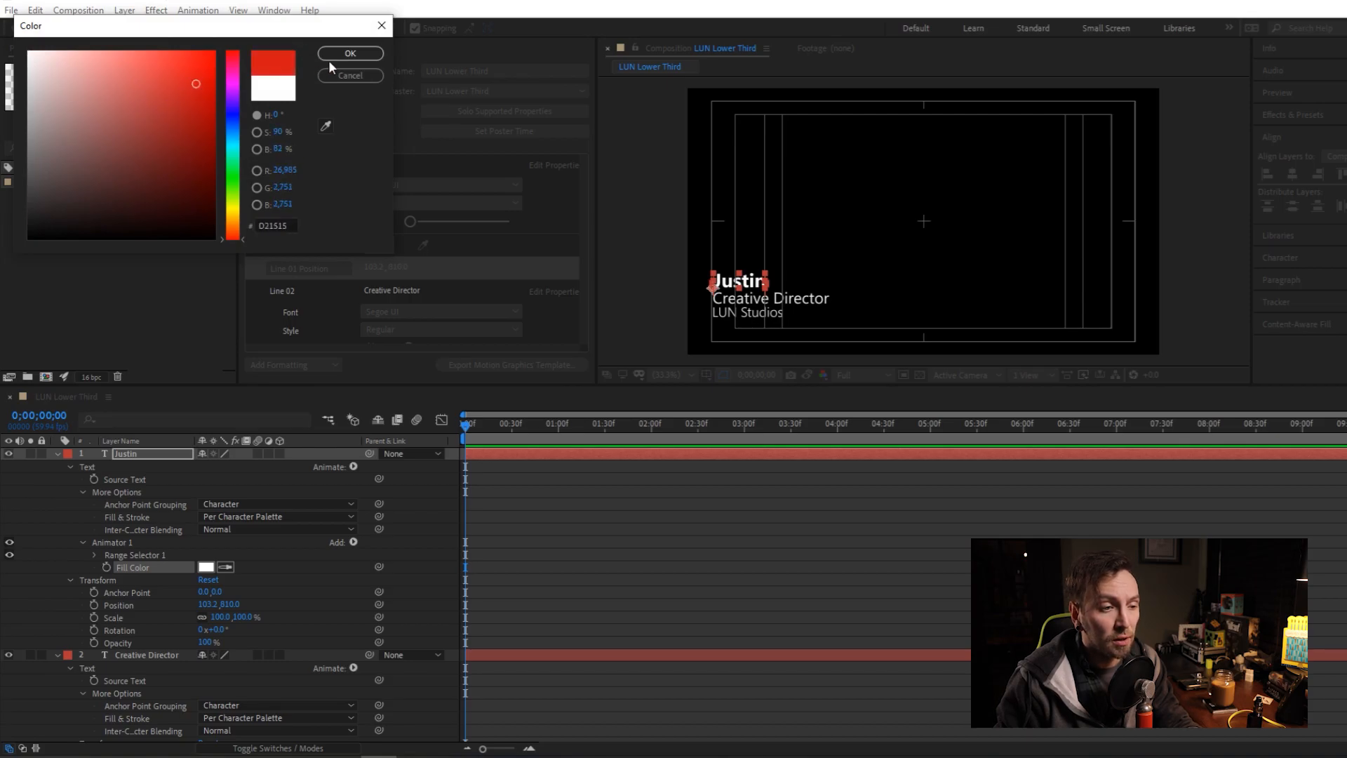
{"action": "left_click", "coordinate": [350, 54]}
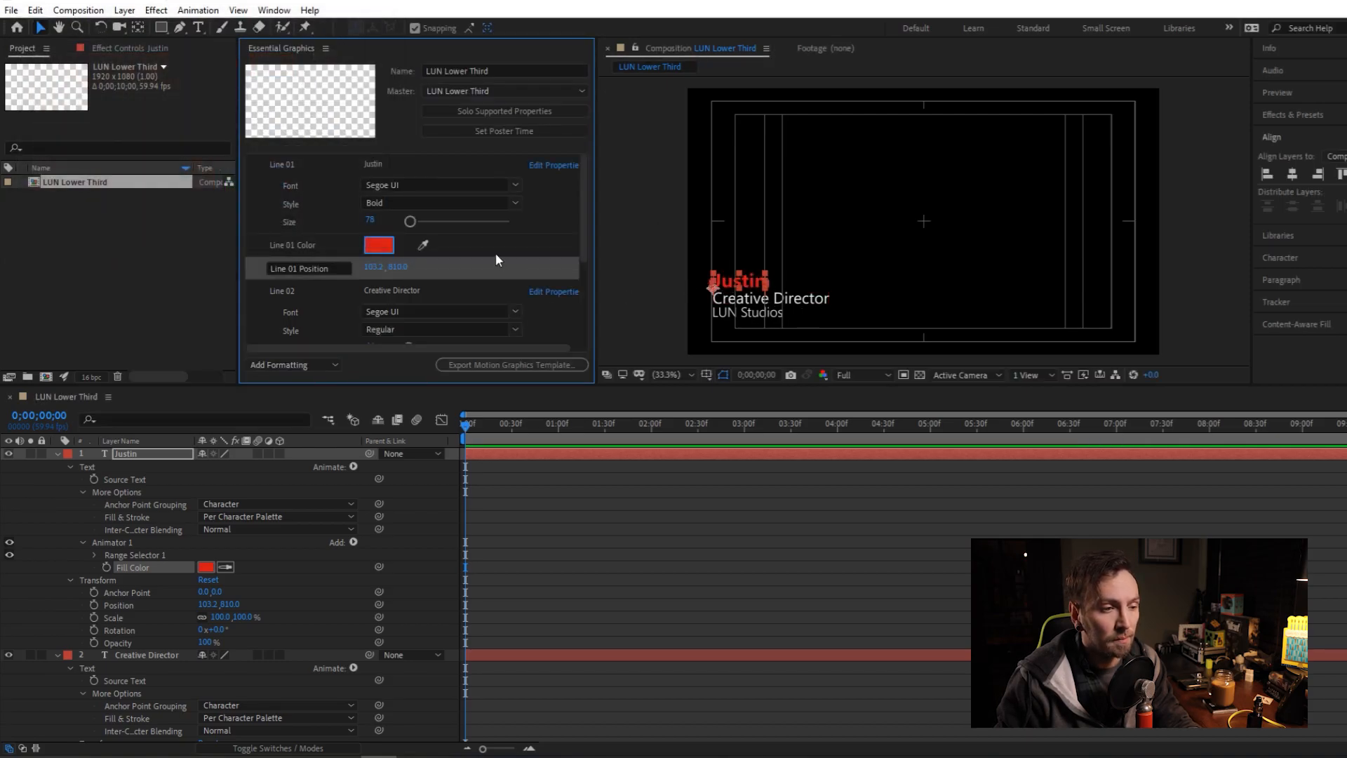
{"action": "left_click", "coordinate": [409, 165]}
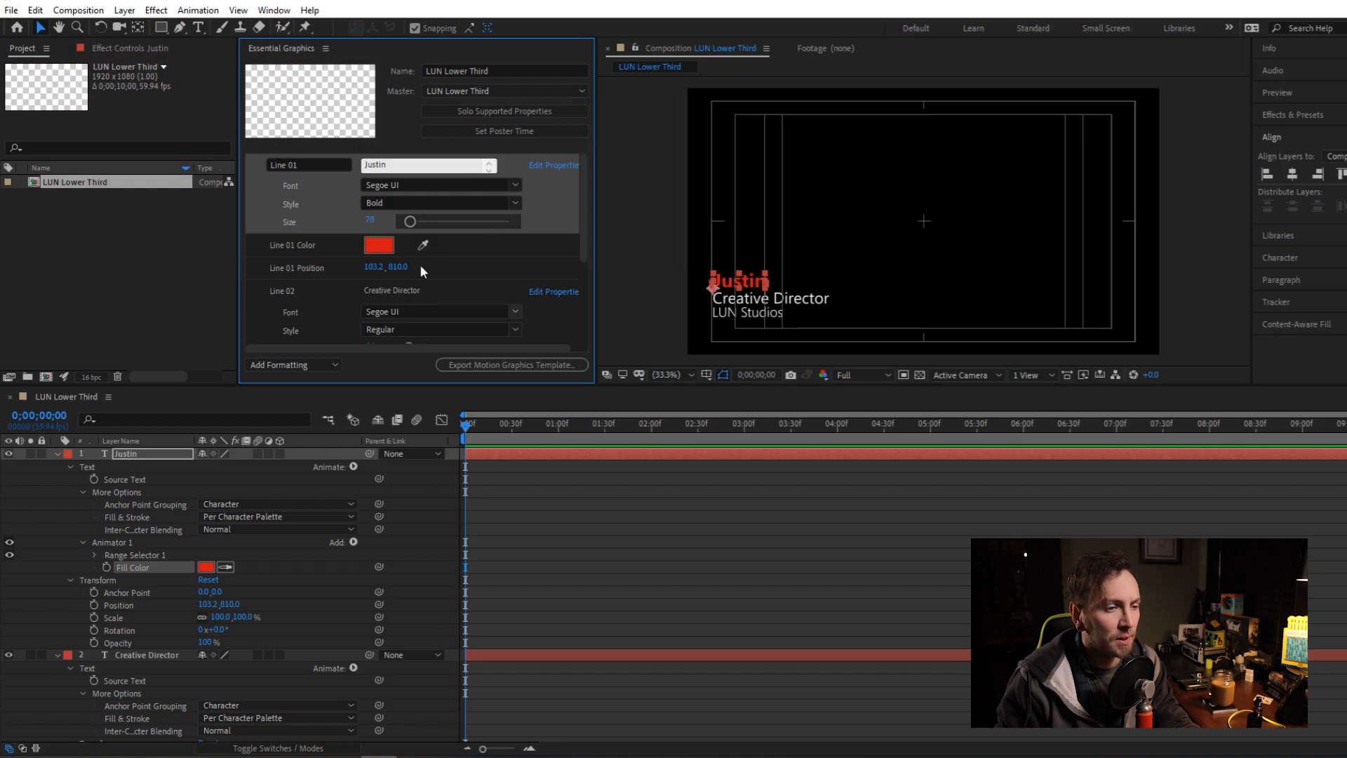
Add an RGB fill color text animator to the Creative Director layer.
{"action": "scroll", "coordinate": [273, 564], "scroll_direction": "down", "scroll_amount": 4}
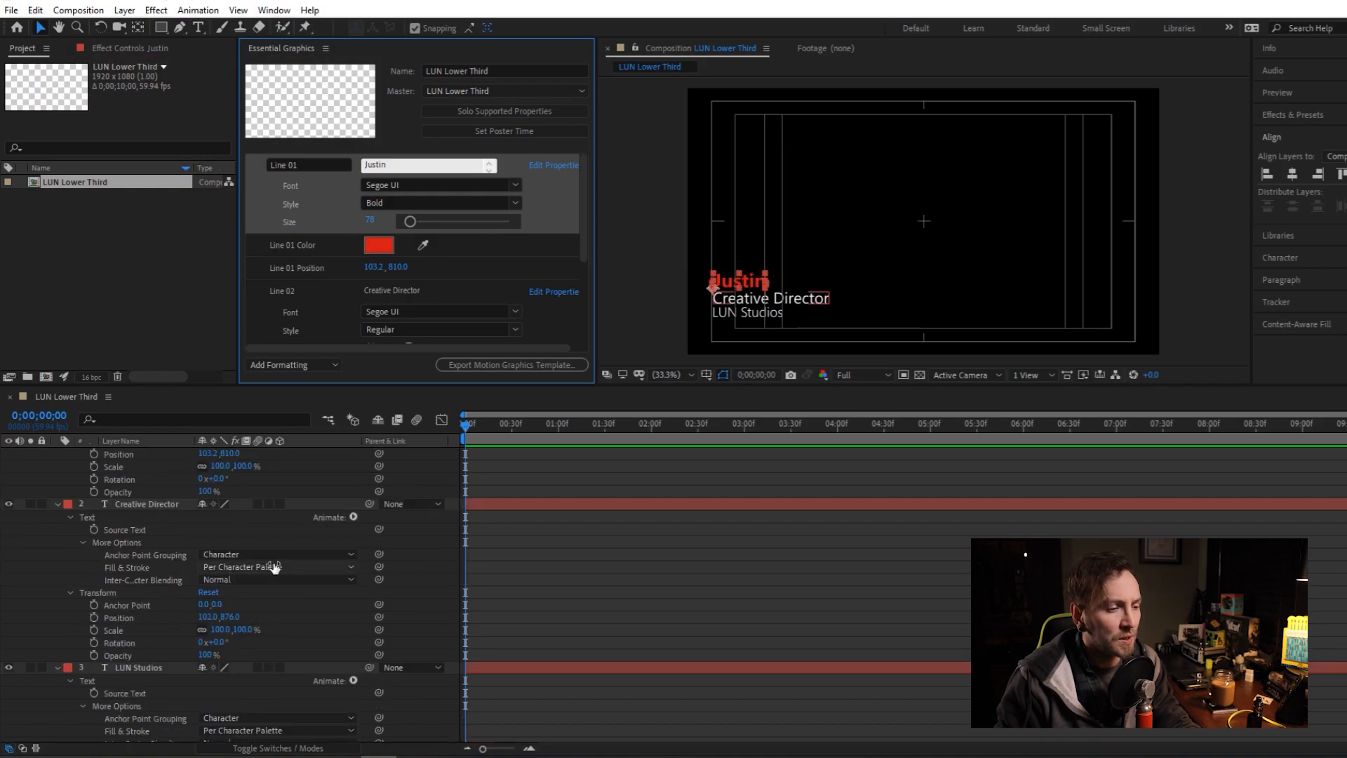
{"action": "left_click", "coordinate": [149, 503]}
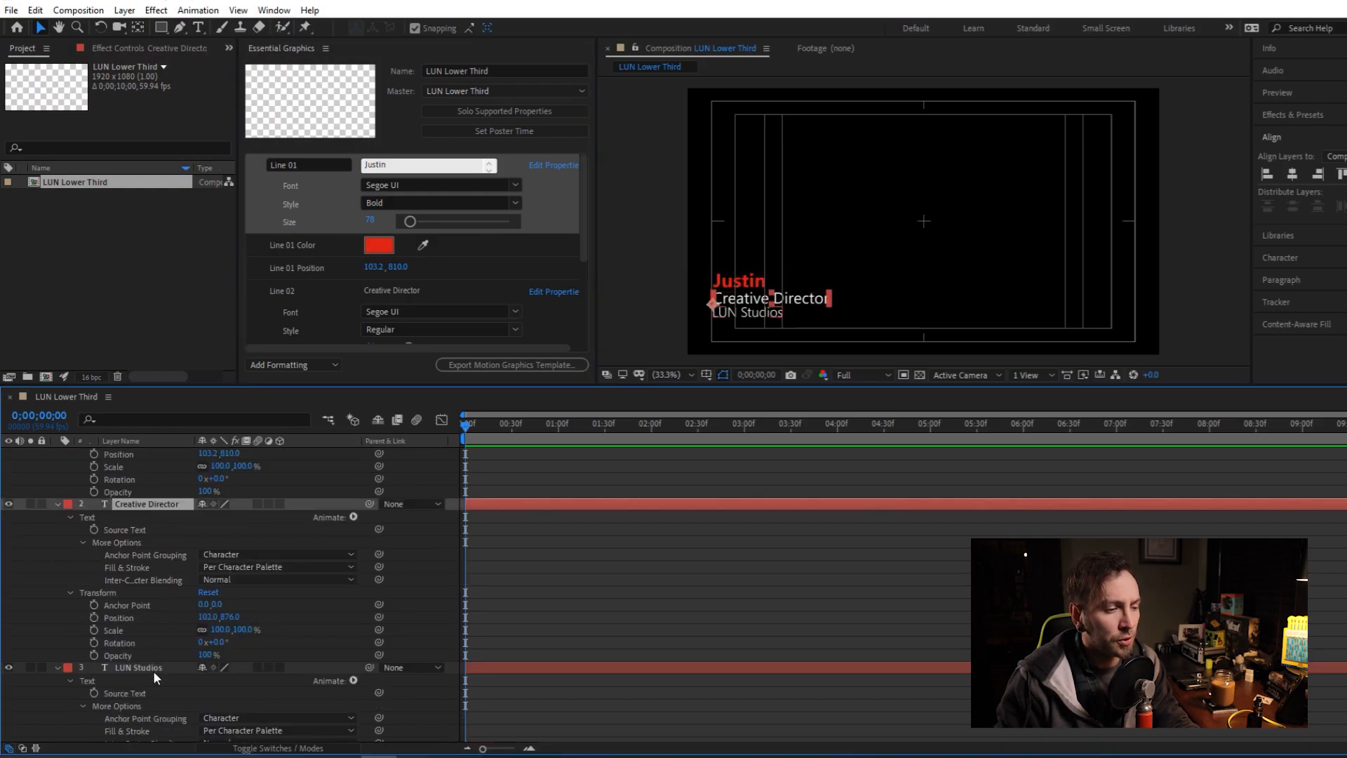
{"action": "left_click", "coordinate": [152, 668], "text": "shift"}
{"action": "left_click", "coordinate": [353, 517]}
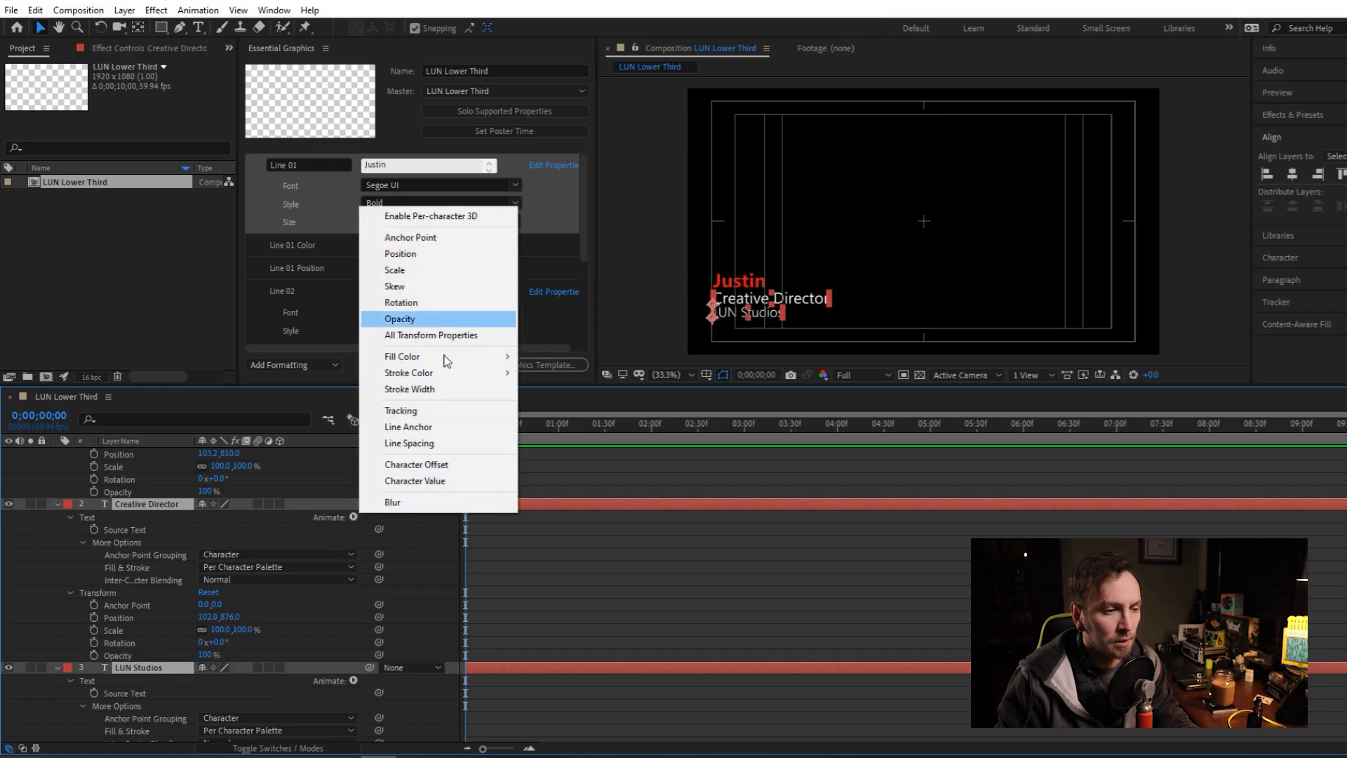
{"action": "mouse_move", "coordinate": [445, 357]}
{"action": "left_click", "coordinate": [542, 357]}
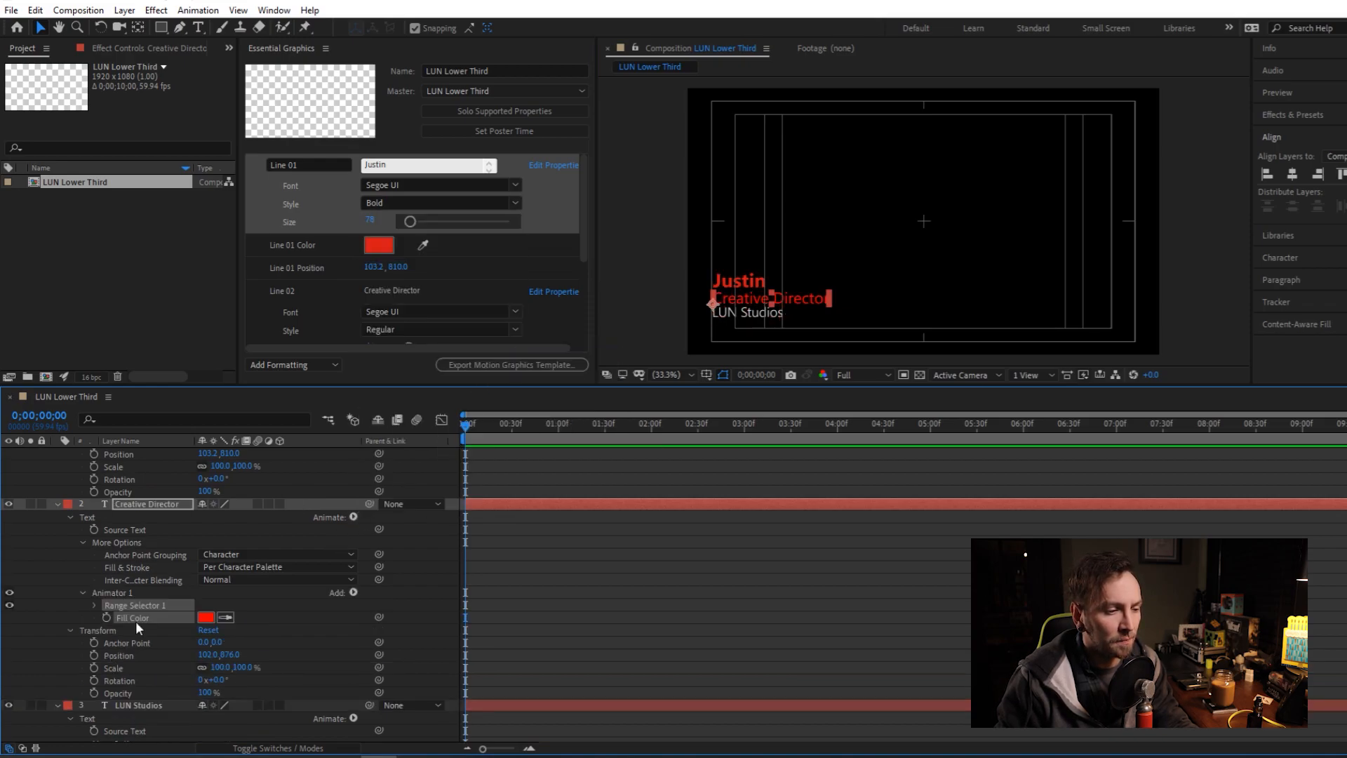
Add an RGB fill color text animator to the LUN Studios layer.
{"action": "scroll", "coordinate": [137, 622], "scroll_direction": "down", "scroll_amount": 3}
{"action": "left_click", "coordinate": [169, 559]}
{"action": "left_click", "coordinate": [174, 584]}
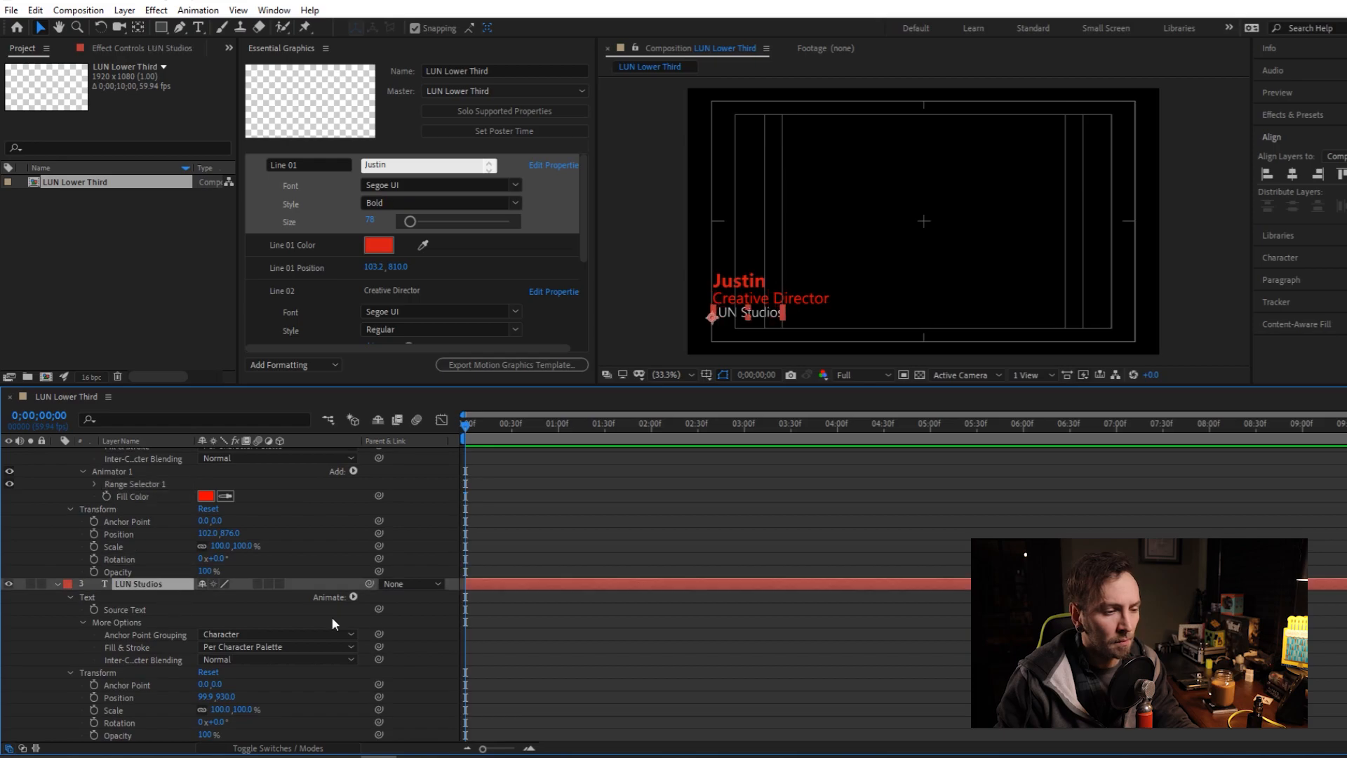
{"action": "left_click", "coordinate": [354, 597]}
{"action": "mouse_move", "coordinate": [490, 436]}
{"action": "left_click", "coordinate": [537, 437]}
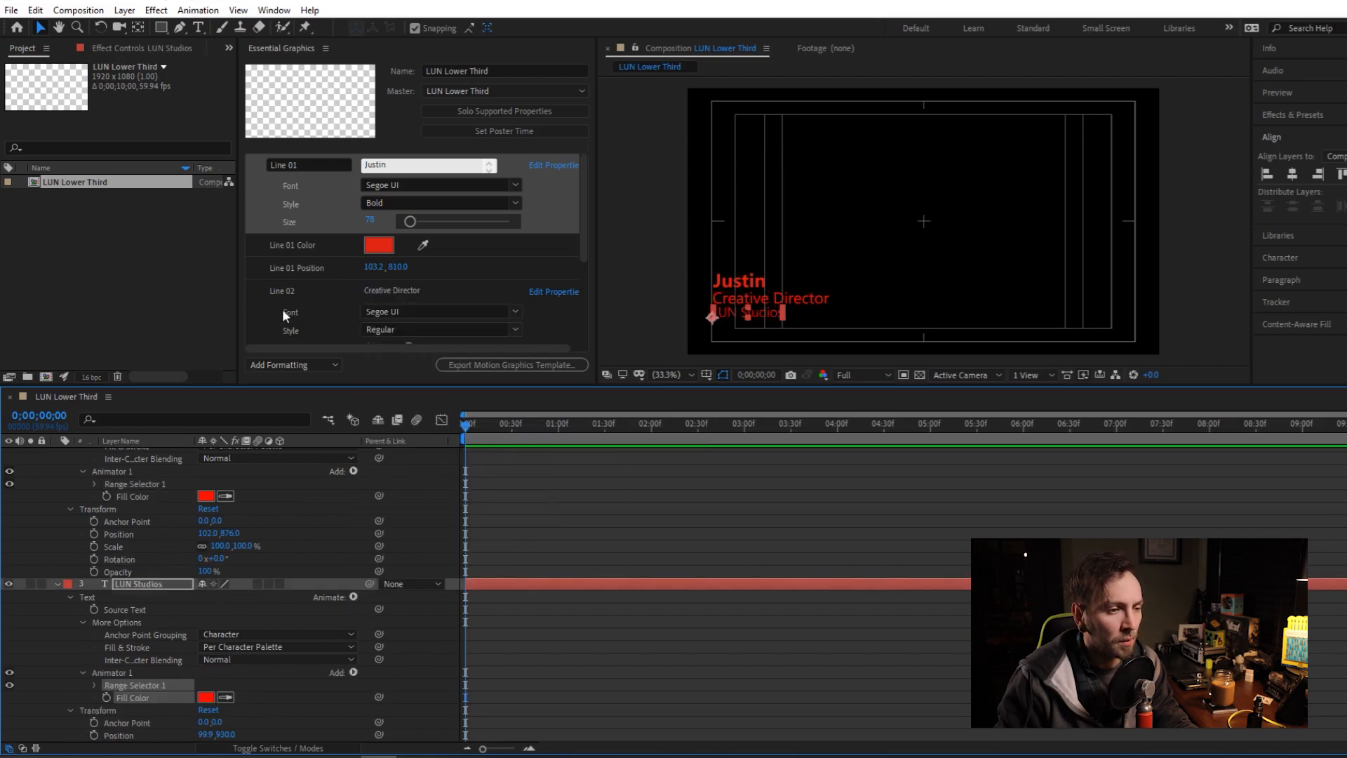
Add the Creative Director layer's Fill Color property to the template between Line 02 and its position control, labelled "Line 02 Color".
{"action": "left_click_drag", "start_coordinate": [144, 498], "coordinate": [309, 335]}
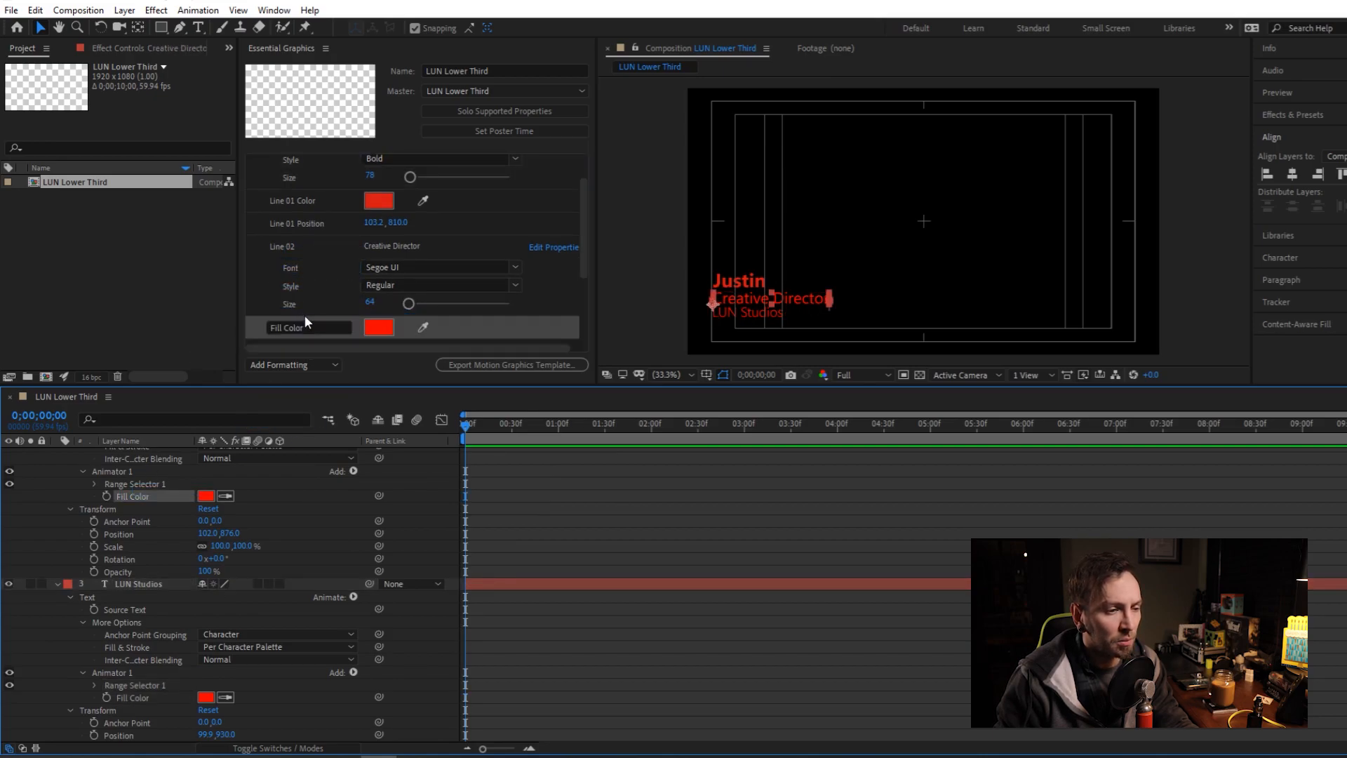
{"action": "left_click", "coordinate": [309, 330]}
{"action": "type", "text": "Line 02 Fill"}
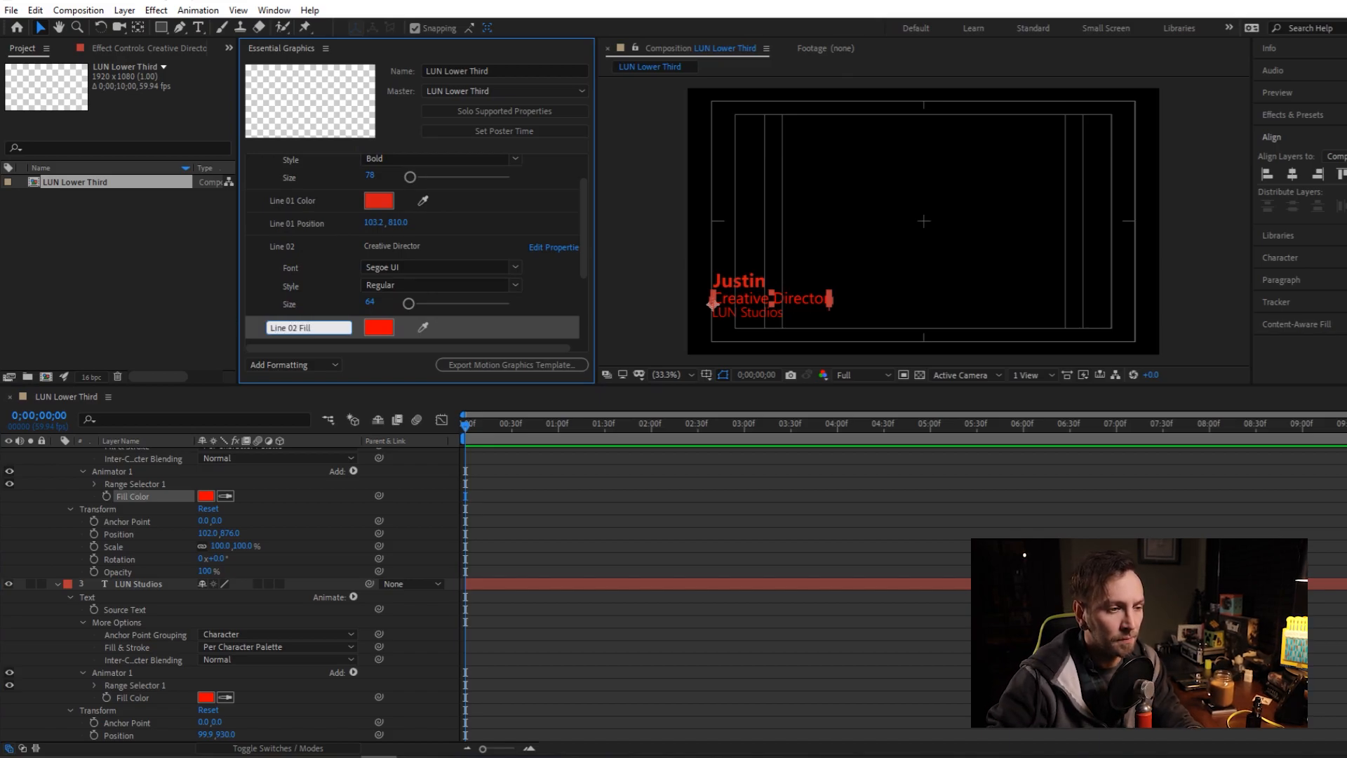
{"action": "key", "text": "BackSpace"}
{"action": "key", "text": "BackSpace"}
{"action": "key", "text": "BackSpace"}
{"action": "key", "text": "BackSpace"}
{"action": "type", "text": "Color"}
{"action": "left_click", "coordinate": [303, 309]}
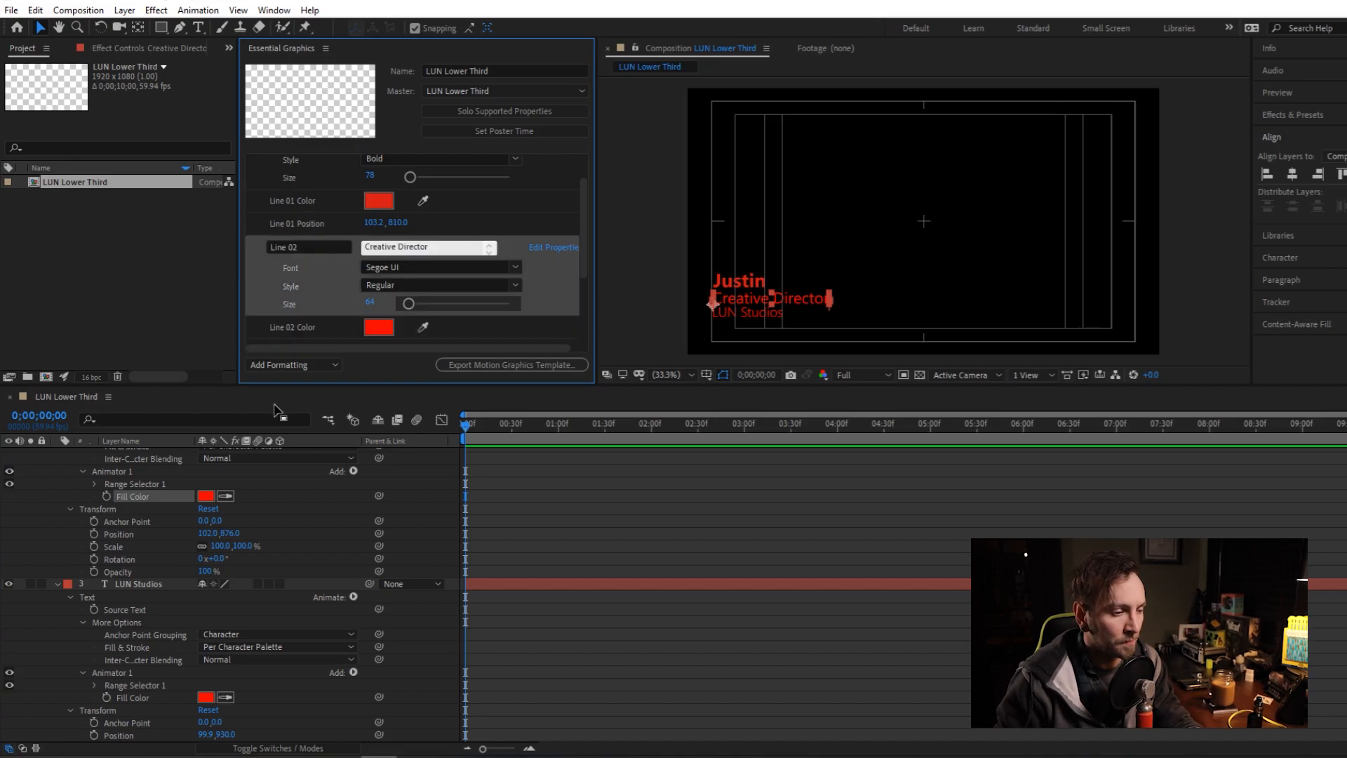
Add the LUN Studios layer's Fill Color property to the template between Line 03 and its position control, labelled "Line 03 Color".
{"action": "left_click", "coordinate": [153, 587]}
{"action": "scroll", "coordinate": [157, 593], "scroll_direction": "down", "scroll_amount": 2}
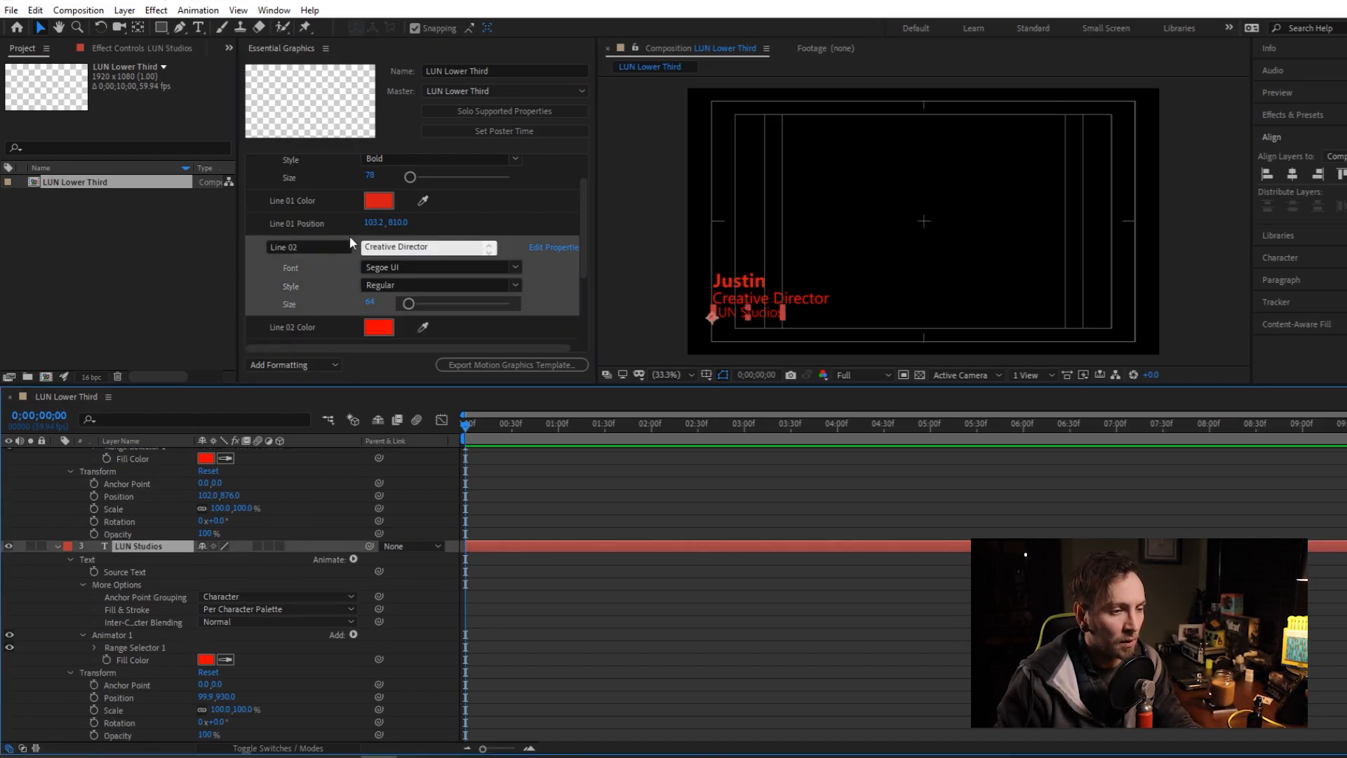
{"action": "scroll", "coordinate": [353, 243], "scroll_direction": "down", "scroll_amount": 3}
{"action": "left_click_drag", "start_coordinate": [149, 667], "coordinate": [306, 329]}
{"action": "left_click", "coordinate": [301, 331]}
{"action": "type", "text": "Line 03 Color"}
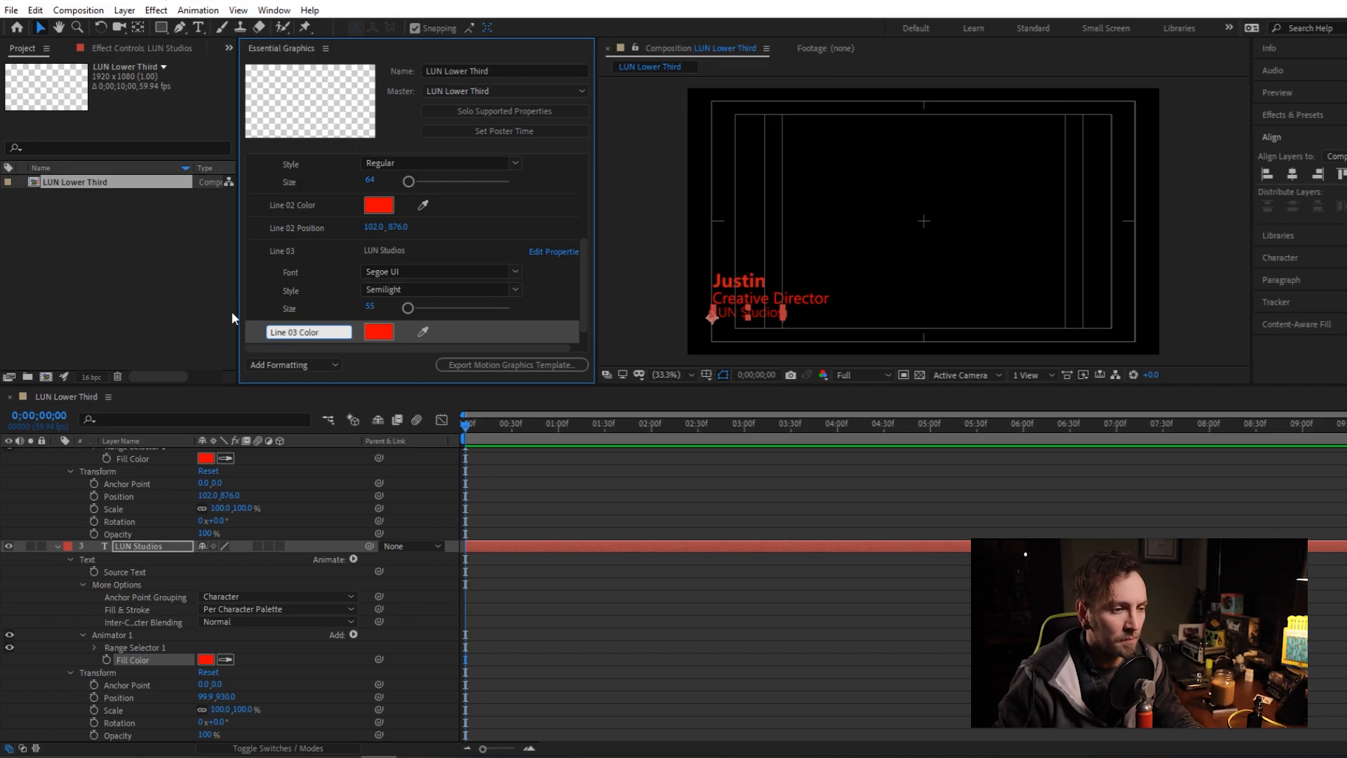
{"action": "left_click", "coordinate": [296, 319]}
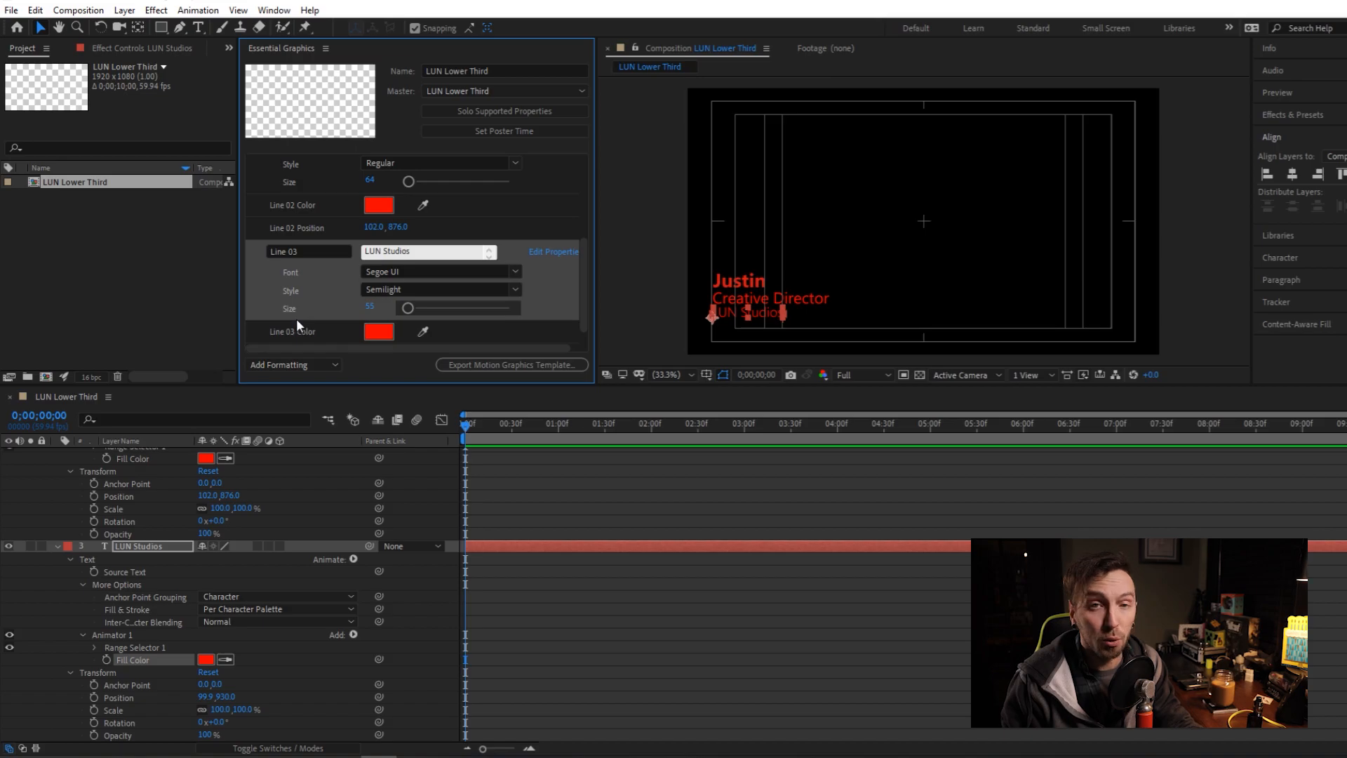
{"action": "scroll", "coordinate": [123, 523], "scroll_direction": "up", "scroll_amount": 7}
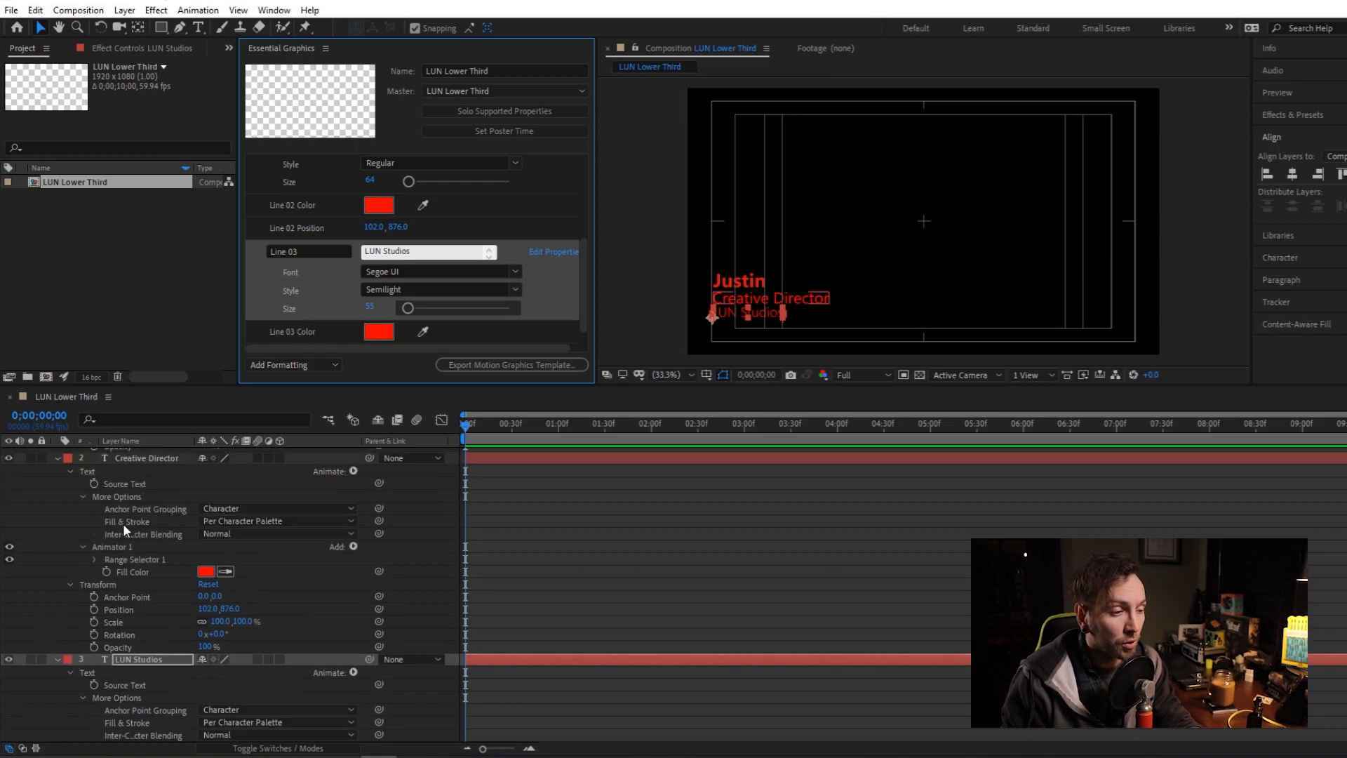
Collapse the Creative Director layer's properties and set the template's Line 01 Color to white.
{"action": "left_click", "coordinate": [57, 611]}
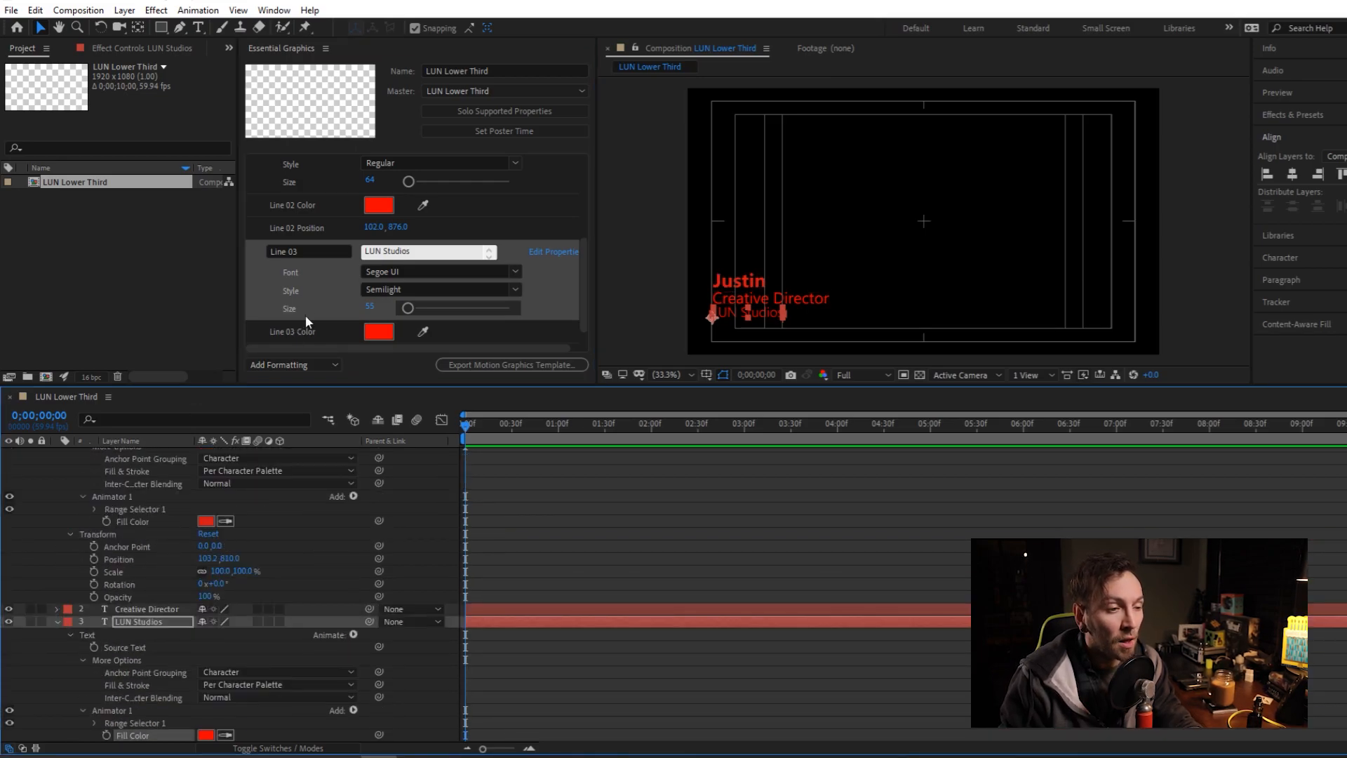
{"action": "scroll", "coordinate": [322, 235], "scroll_direction": "up", "scroll_amount": 4}
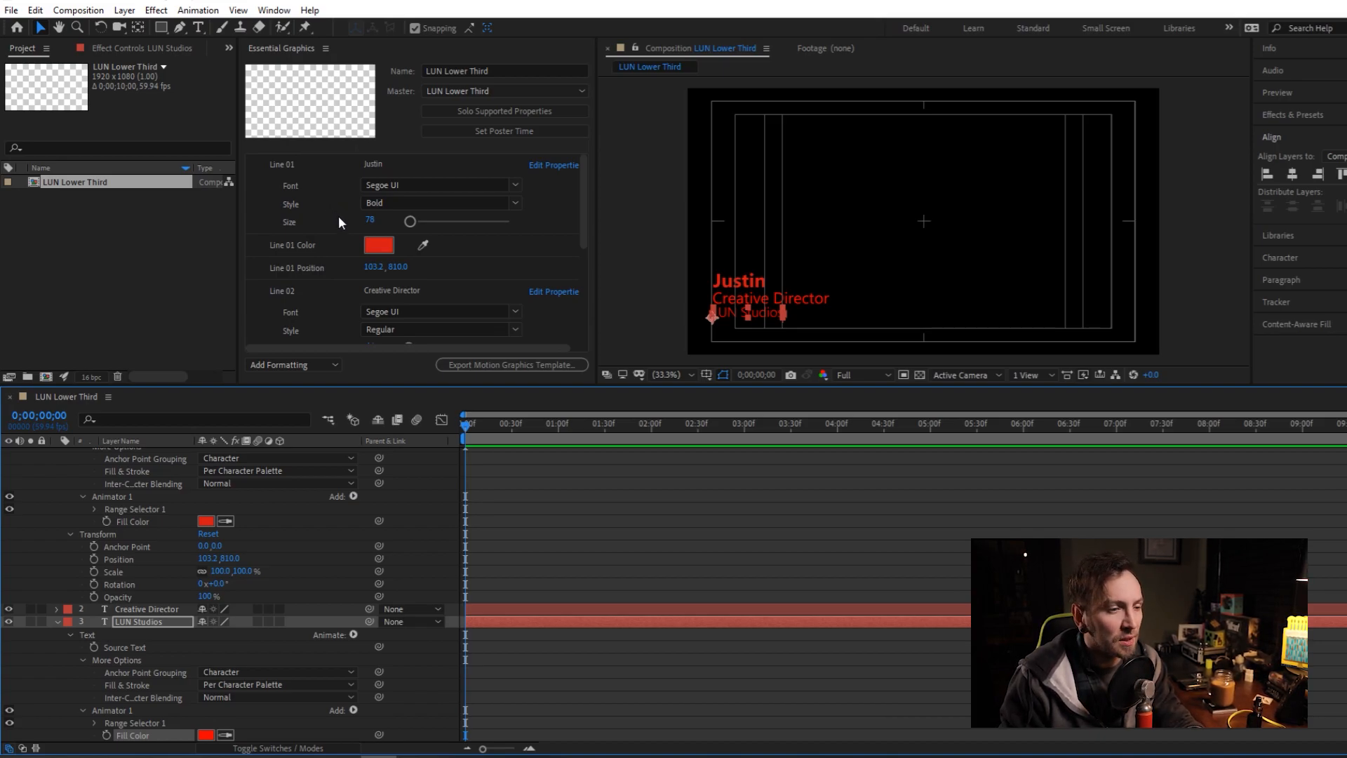
{"action": "left_click", "coordinate": [385, 242]}
{"action": "left_click_drag", "start_coordinate": [14, 56], "coordinate": [9, 35]}
{"action": "left_click", "coordinate": [350, 53]}
Set the template's Line 02 Color and Line 03 Color to white.
{"action": "scroll", "coordinate": [327, 209], "scroll_direction": "down", "scroll_amount": 5}
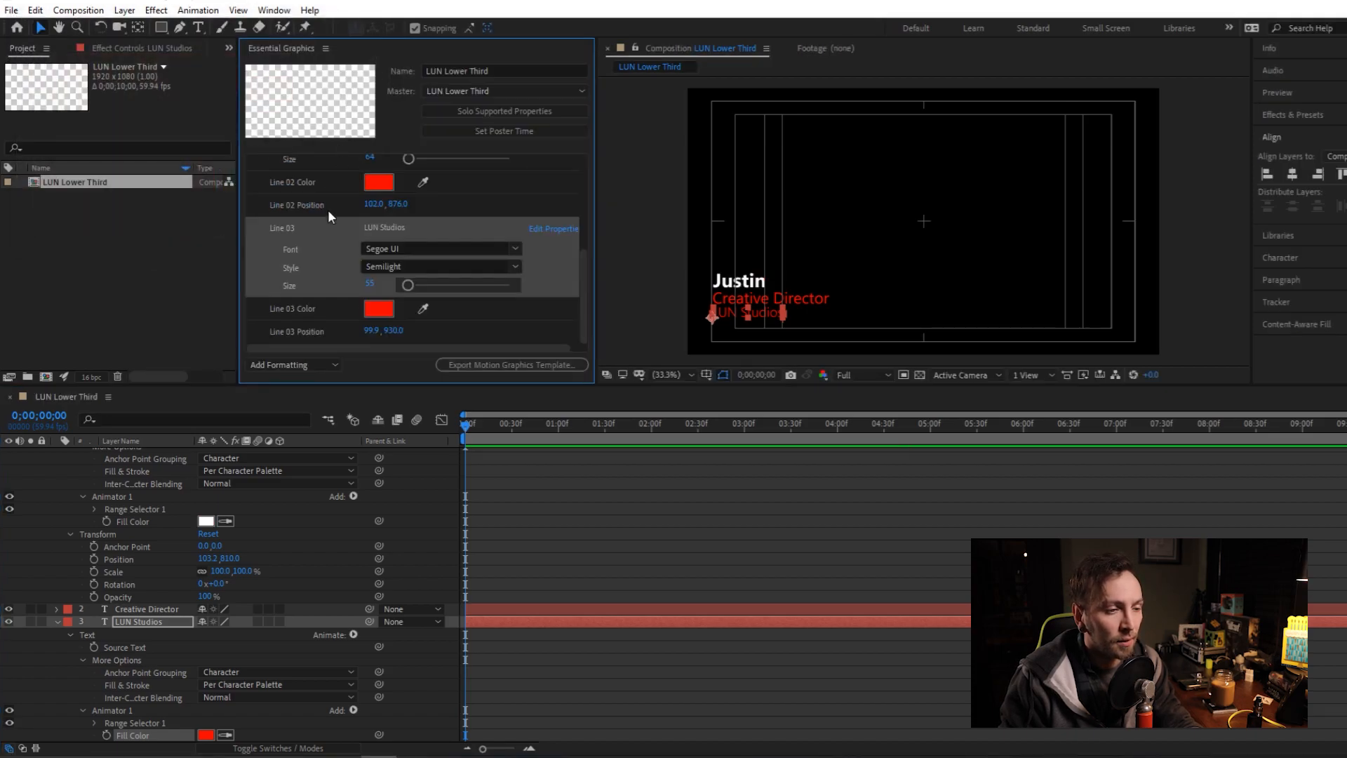
{"action": "left_click", "coordinate": [379, 183]}
{"action": "left_click_drag", "start_coordinate": [49, 71], "coordinate": [28, 47]}
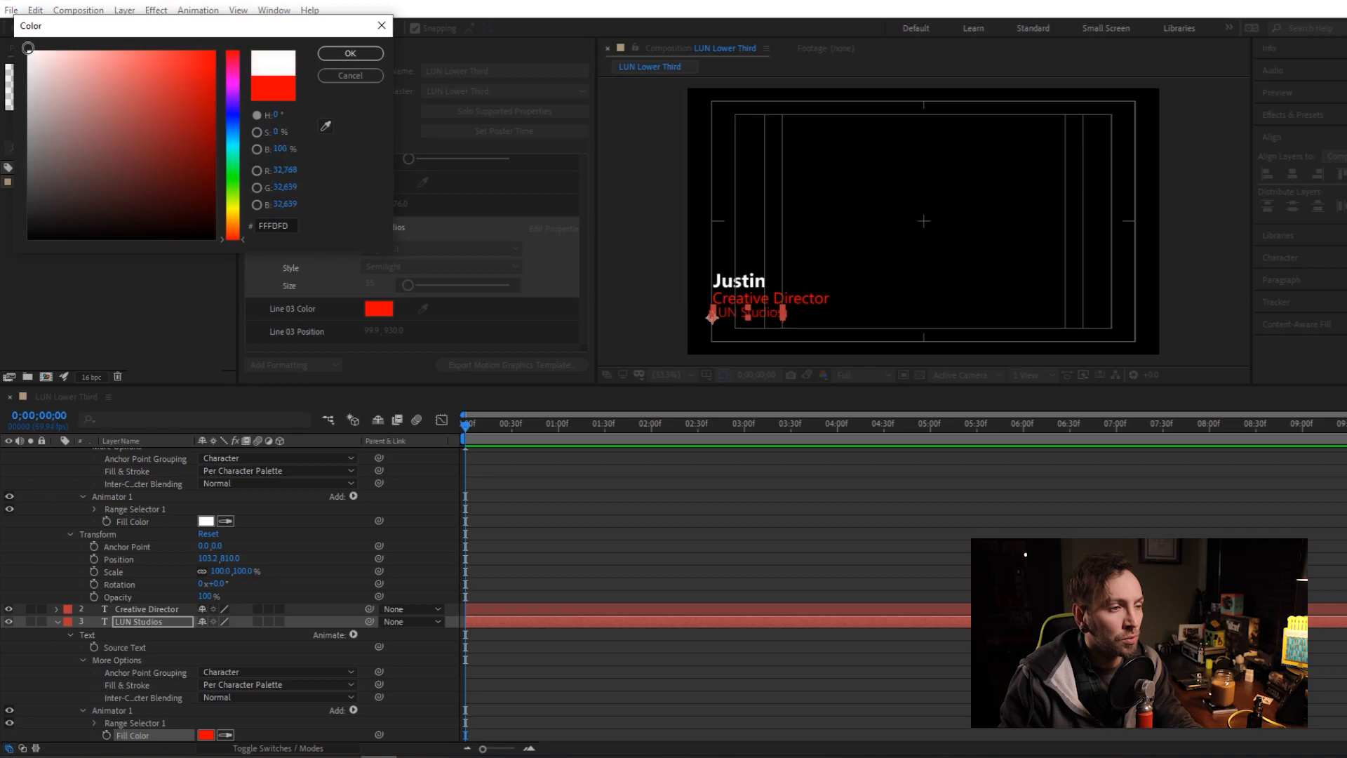
{"action": "left_click", "coordinate": [350, 53]}
{"action": "left_click", "coordinate": [379, 308]}
{"action": "left_click_drag", "start_coordinate": [94, 171], "coordinate": [15, 44]}
{"action": "left_click", "coordinate": [341, 55]}
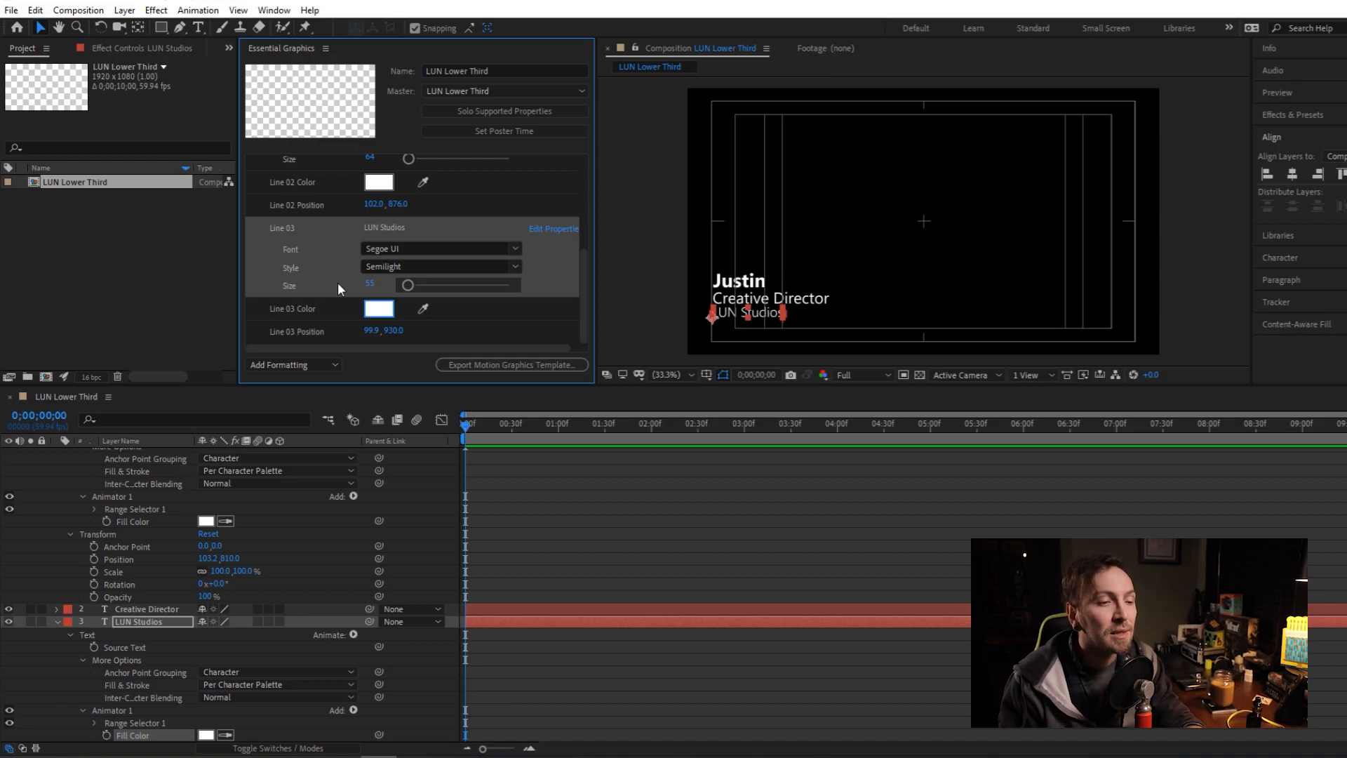
{"action": "scroll", "coordinate": [338, 282], "scroll_direction": "up", "scroll_amount": 3}
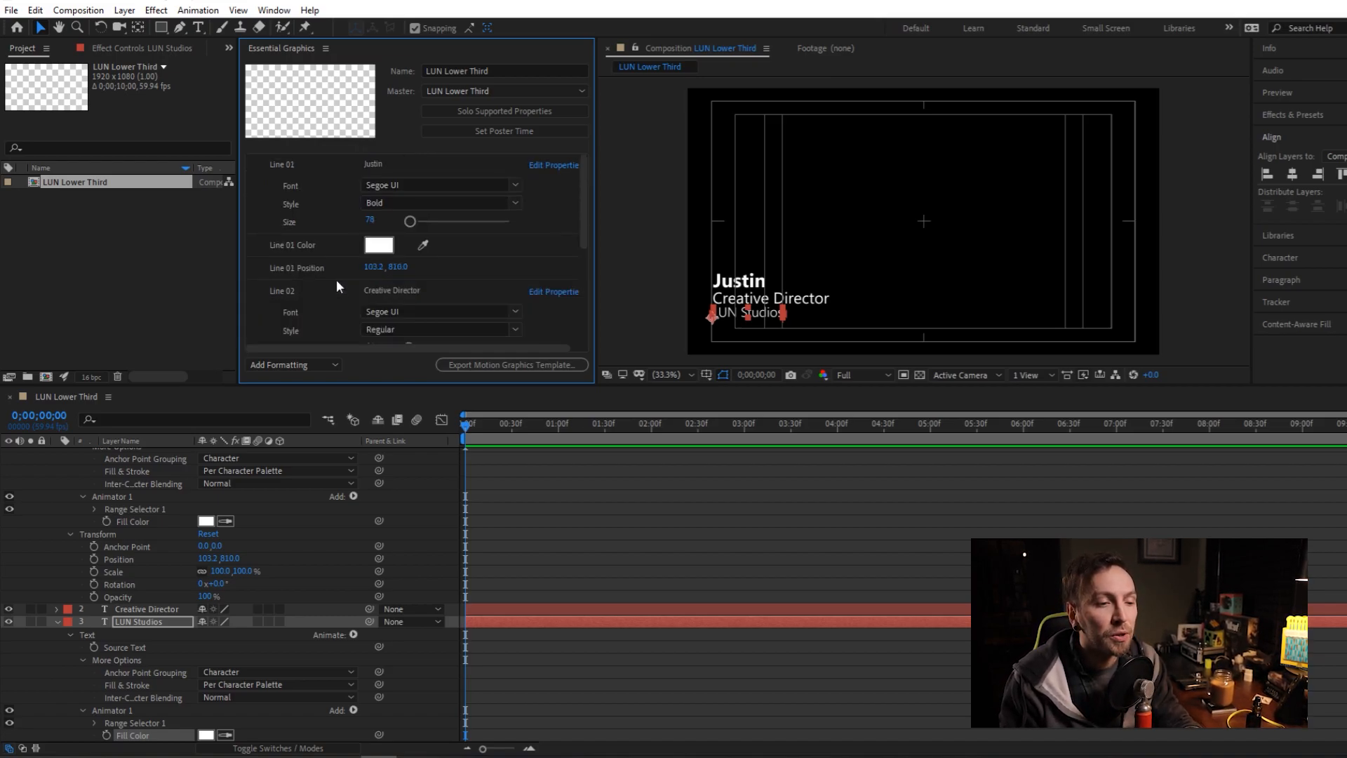
{"action": "scroll", "coordinate": [336, 279], "scroll_direction": "down", "scroll_amount": 4}
{"action": "scroll", "coordinate": [339, 277], "scroll_direction": "up", "scroll_amount": 4}
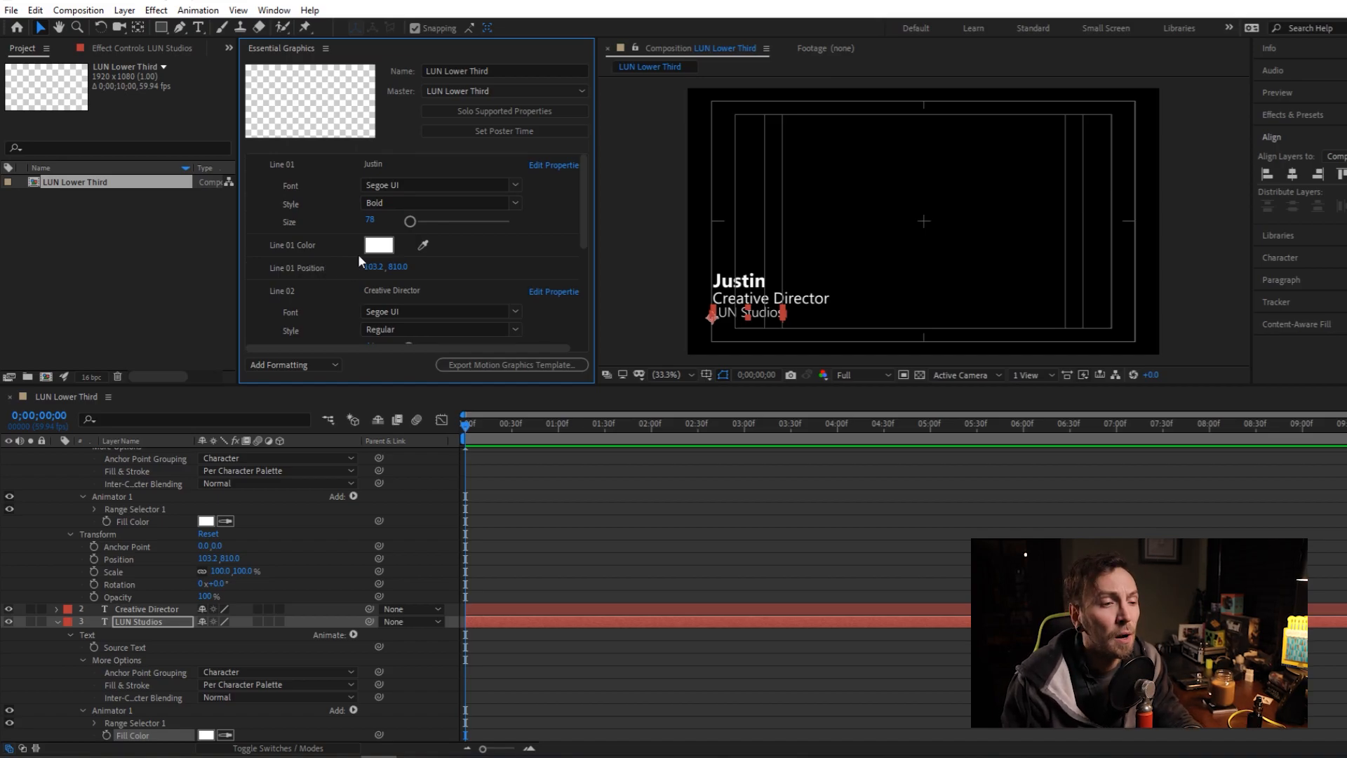
{"action": "scroll", "coordinate": [369, 261], "scroll_direction": "down", "scroll_amount": 2}
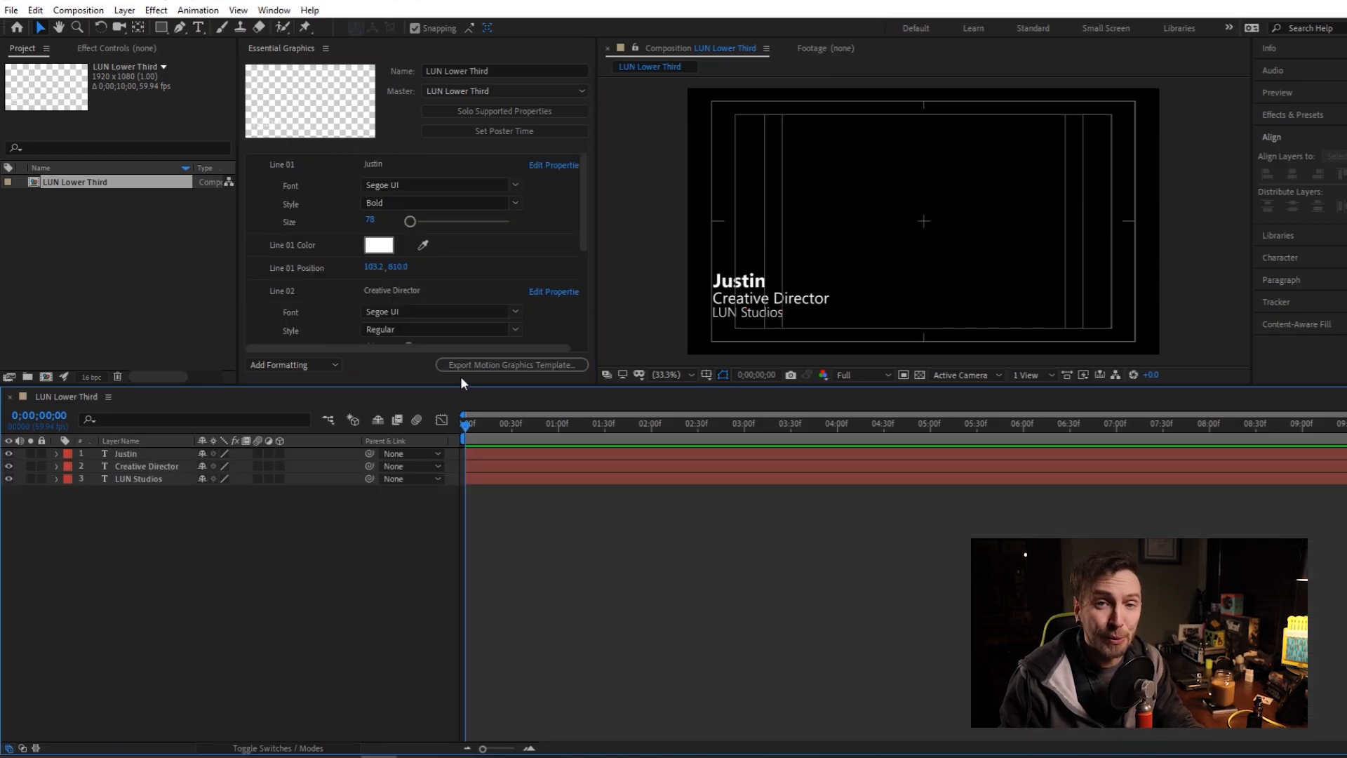
Export the motion graphics template to the Local Templates Folder with all compatibility warnings enabled, accepting the use of non-Adobe fonts.
{"action": "left_click", "coordinate": [503, 365]}
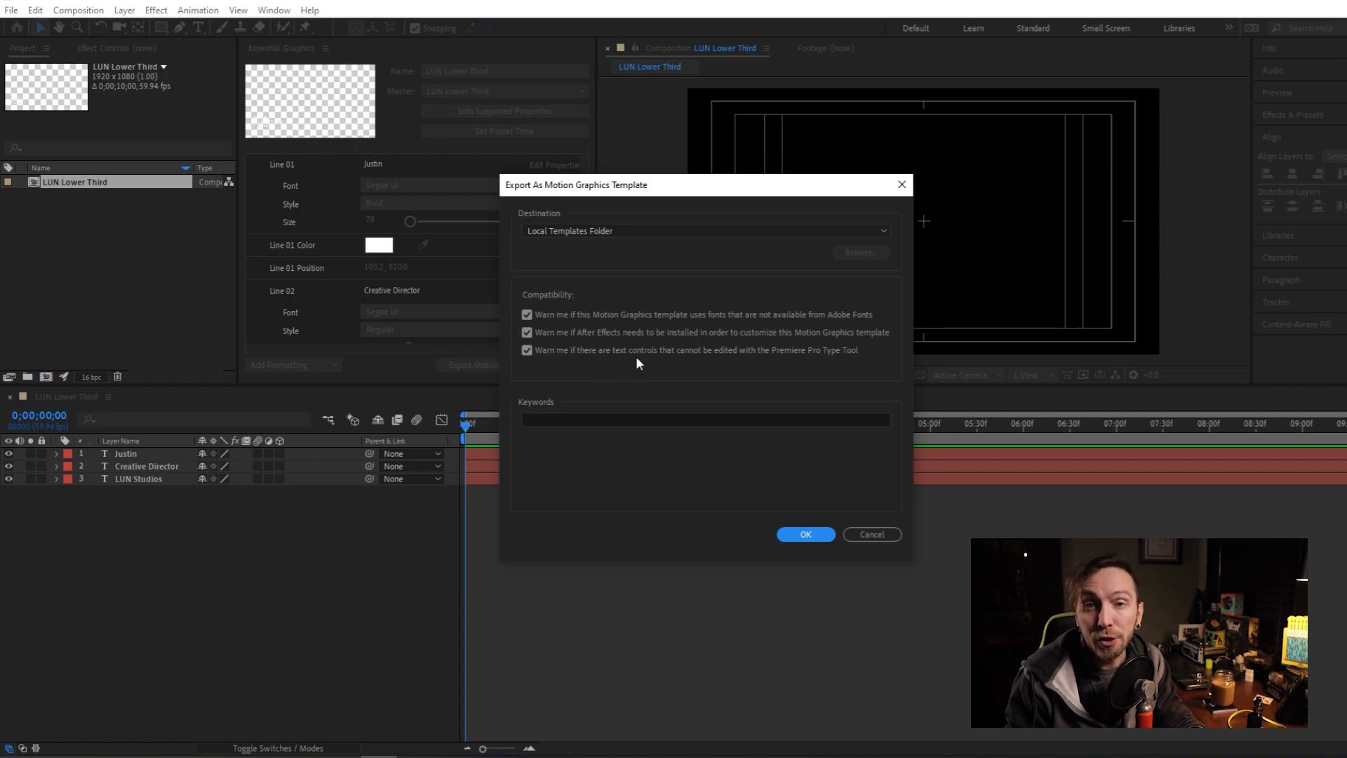
{"action": "left_click", "coordinate": [812, 533]}
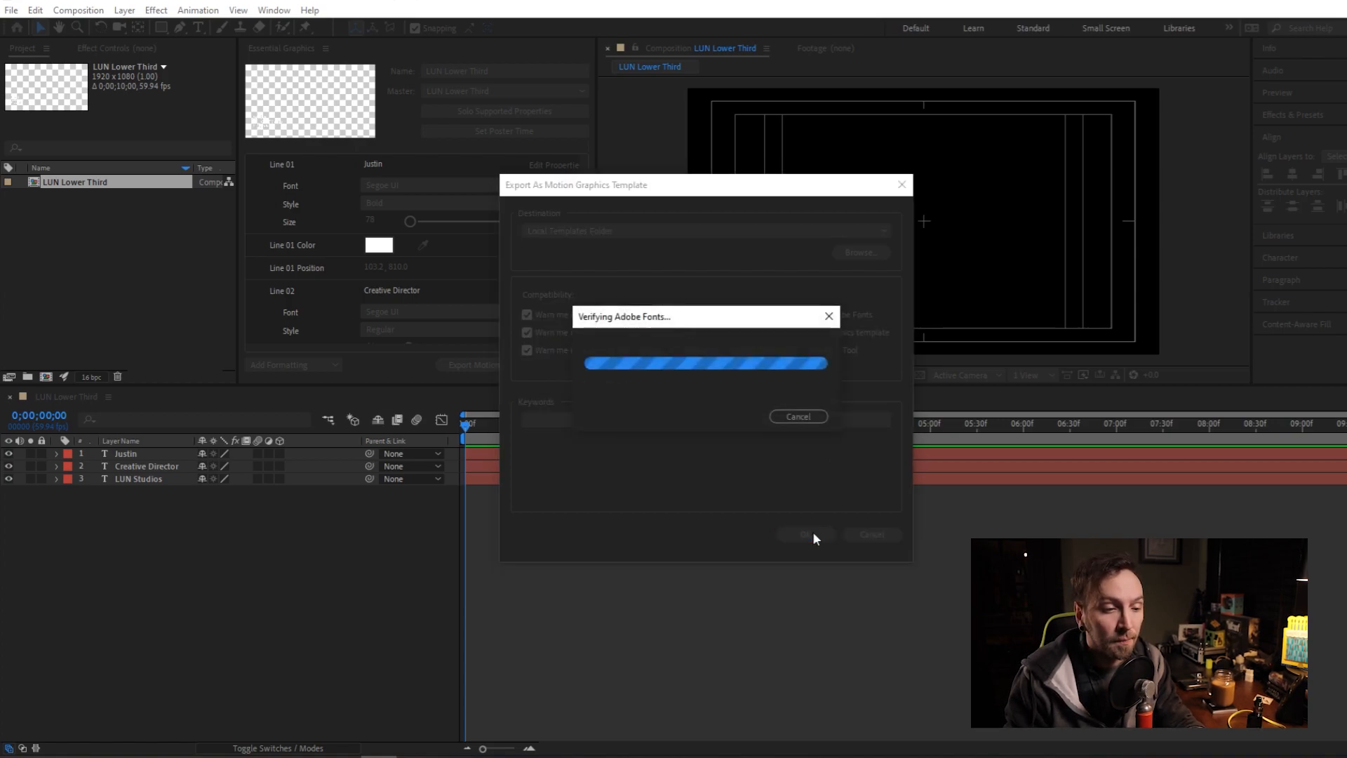
{"action": "left_click_drag", "start_coordinate": [746, 290], "coordinate": [745, 234]}
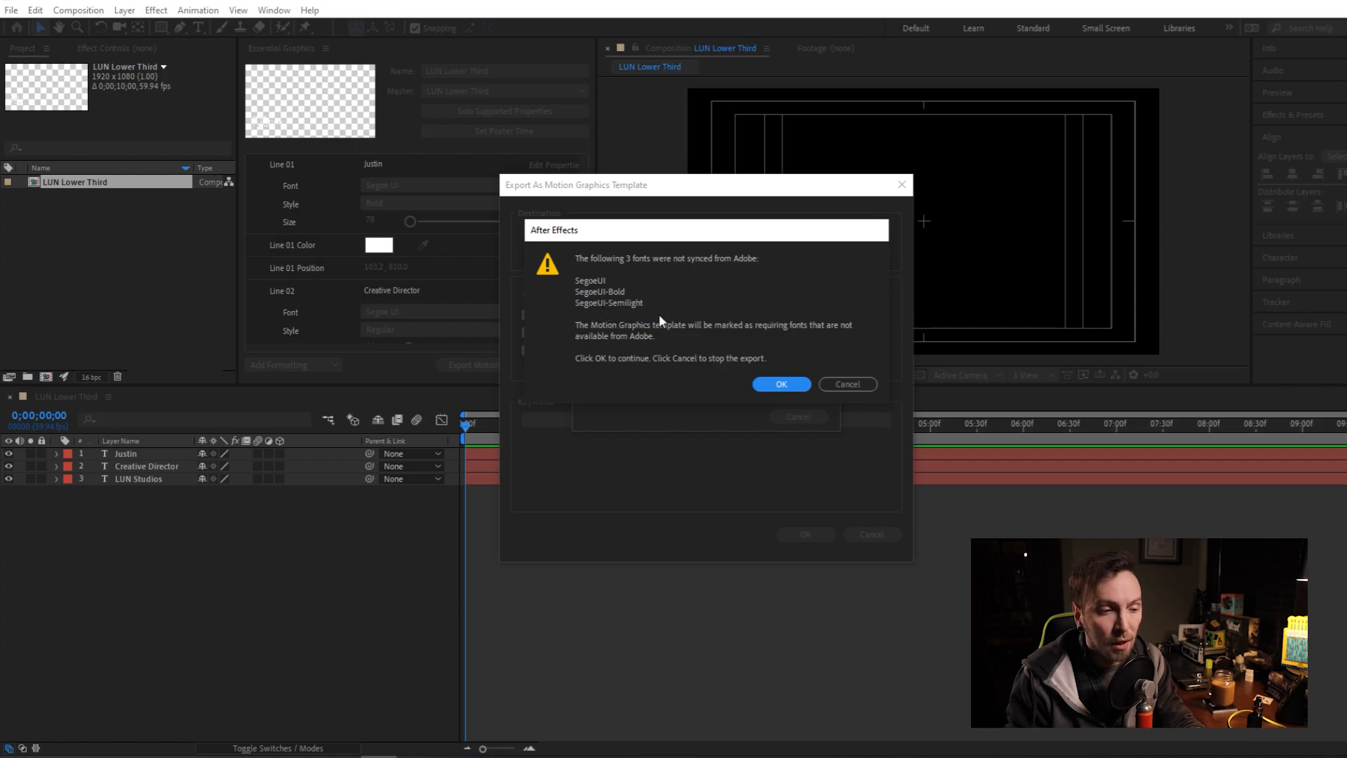
{"action": "left_click", "coordinate": [780, 383]}
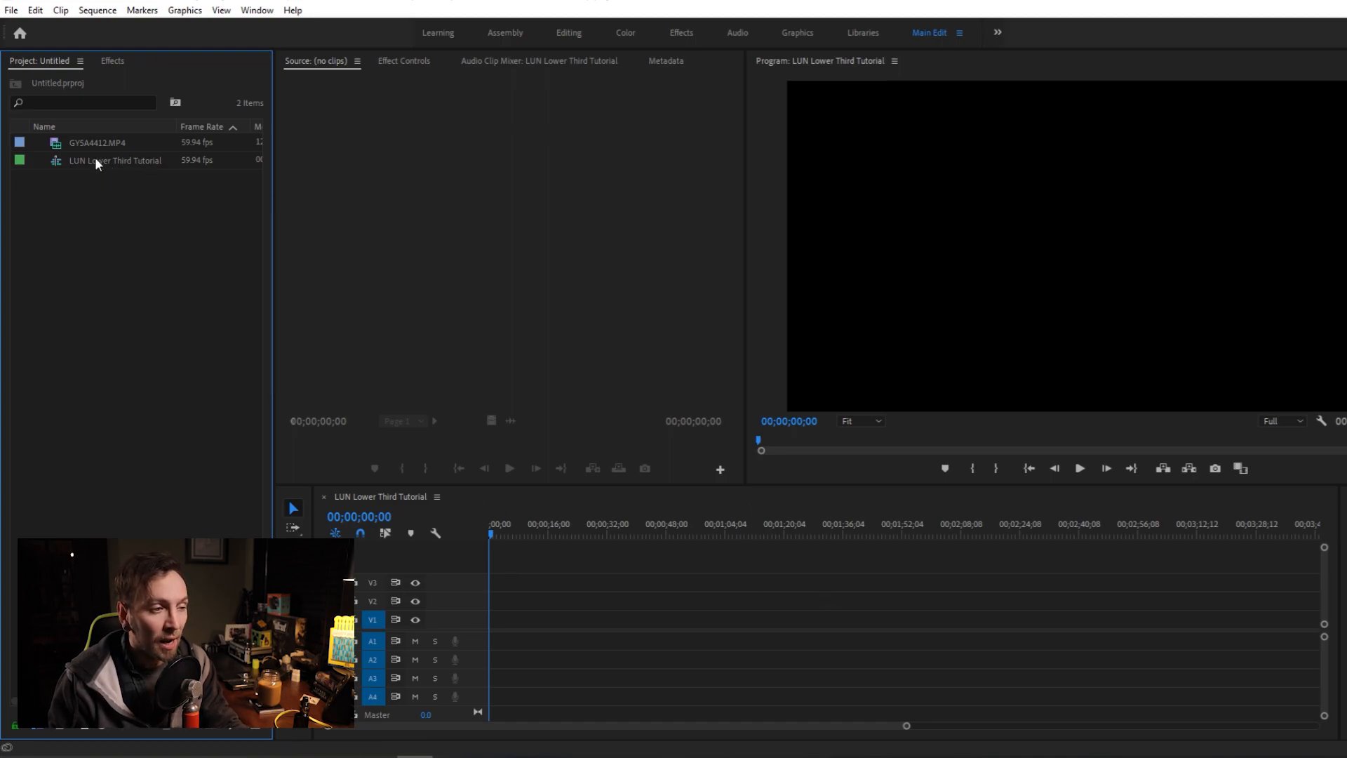
Switch to Premiere Pro and place GYSA4412.MP4 on V1 at the start of the LUN Lower Third Tutorial sequence.
{"action": "left_click_drag", "start_coordinate": [90, 143], "coordinate": [501, 617]}
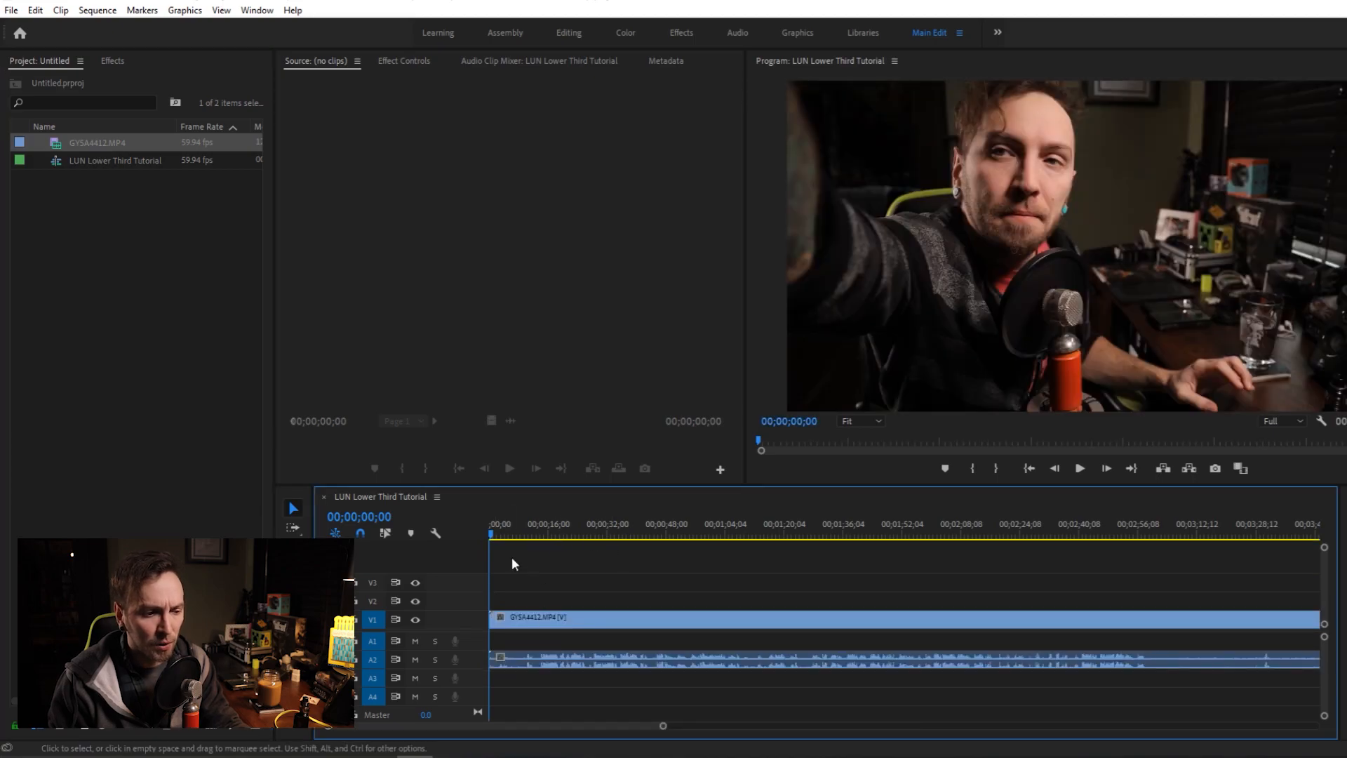
{"action": "left_click", "coordinate": [569, 623]}
{"action": "left_click", "coordinate": [582, 663], "text": "shift"}
{"action": "left_click_drag", "start_coordinate": [616, 619], "coordinate": [546, 620]}
Cut the GYSA4412.MP4 clip about 13 seconds in, delete the opening part and move the remainder to the sequence start.
{"action": "key", "text": "c"}
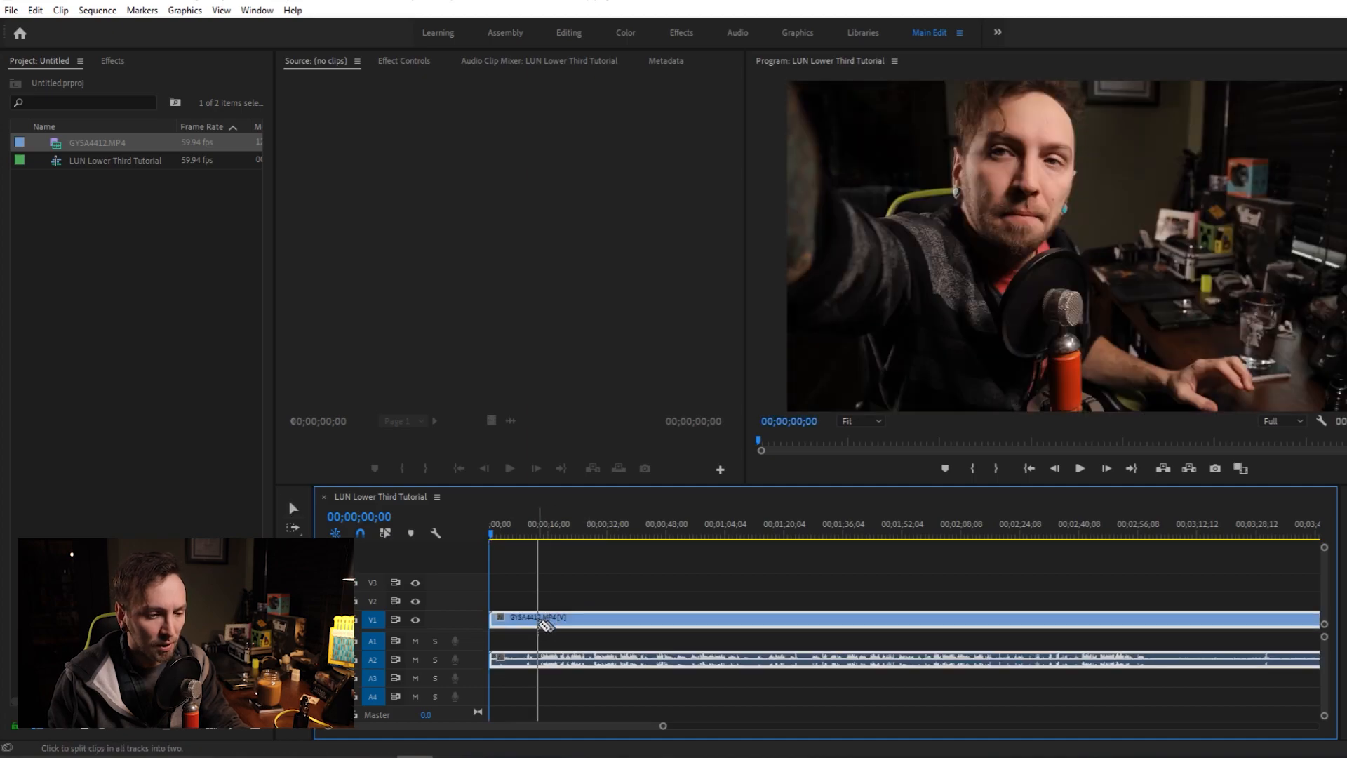
{"action": "left_click", "coordinate": [539, 621]}
{"action": "key", "text": "v"}
{"action": "left_click", "coordinate": [519, 663]}
{"action": "key", "text": "Delete"}
{"action": "left_click", "coordinate": [616, 625]}
{"action": "left_click_drag", "start_coordinate": [631, 625], "coordinate": [581, 629]}
Move the playhead to 00;00;12;35 and show the Essential Graphics templates from the Local Templates Folder.
{"action": "left_click_drag", "start_coordinate": [491, 534], "coordinate": [535, 537]}
{"action": "left_click", "coordinate": [159, 302]}
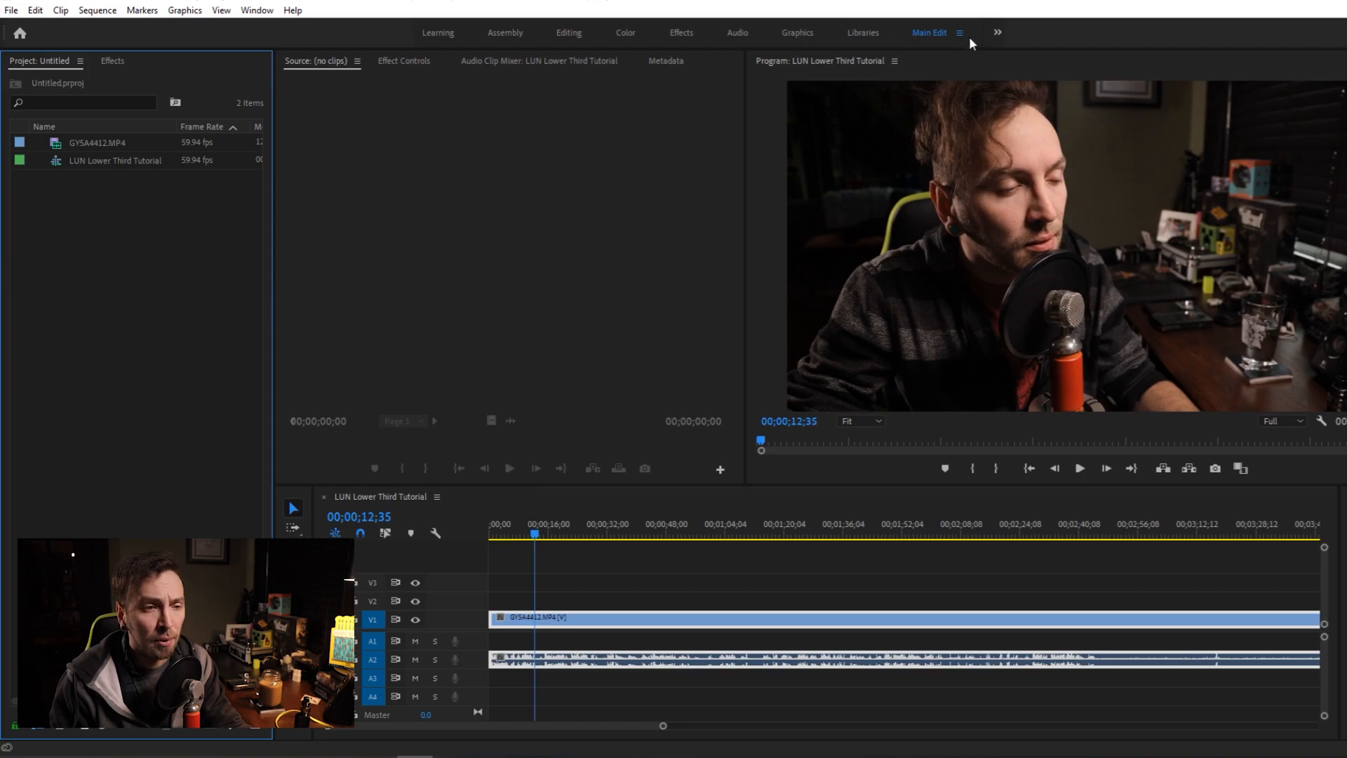
{"action": "left_click", "coordinate": [257, 9]}
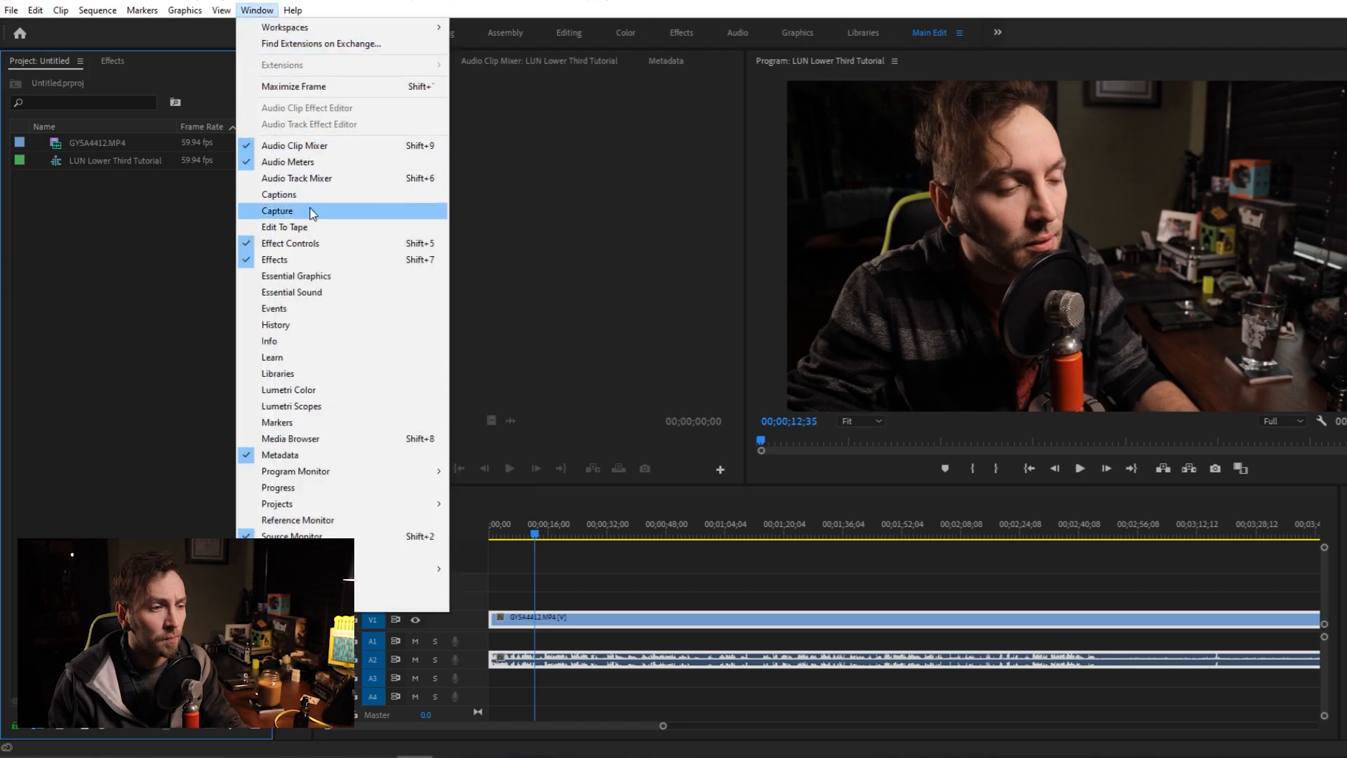
{"action": "left_click", "coordinate": [313, 279]}
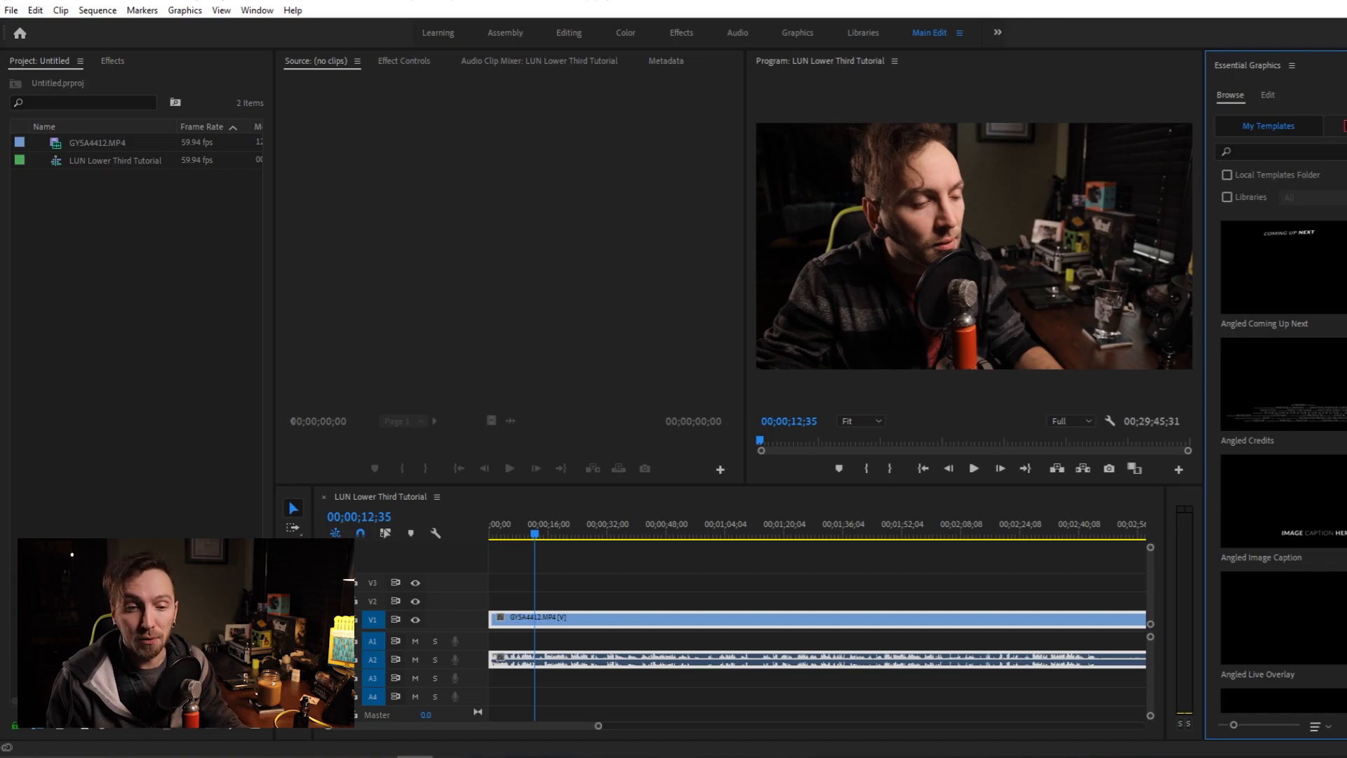
{"action": "left_click", "coordinate": [1227, 174]}
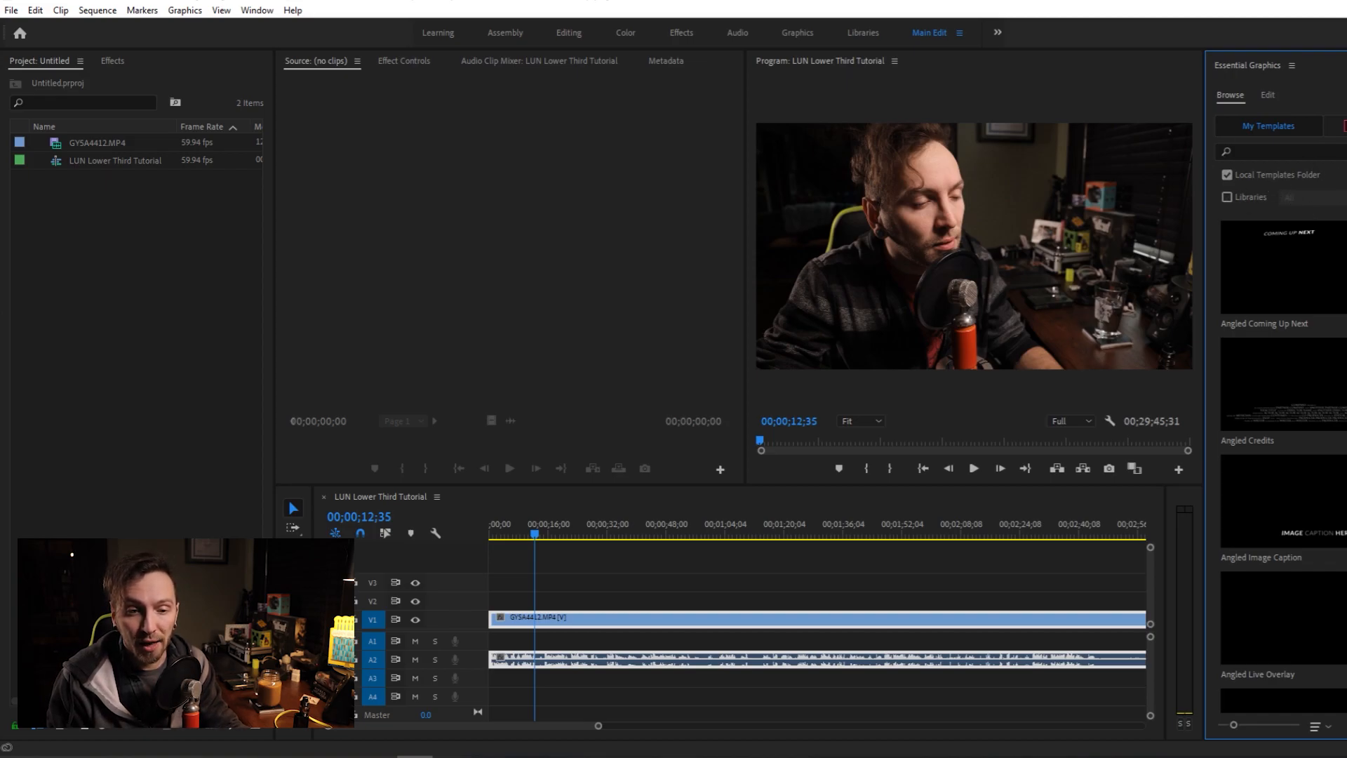
Find the LUN Lower Third template and place it on V2 at the playhead, above the video clip.
{"action": "scroll", "coordinate": [1282, 449], "scroll_direction": "down", "scroll_amount": 5}
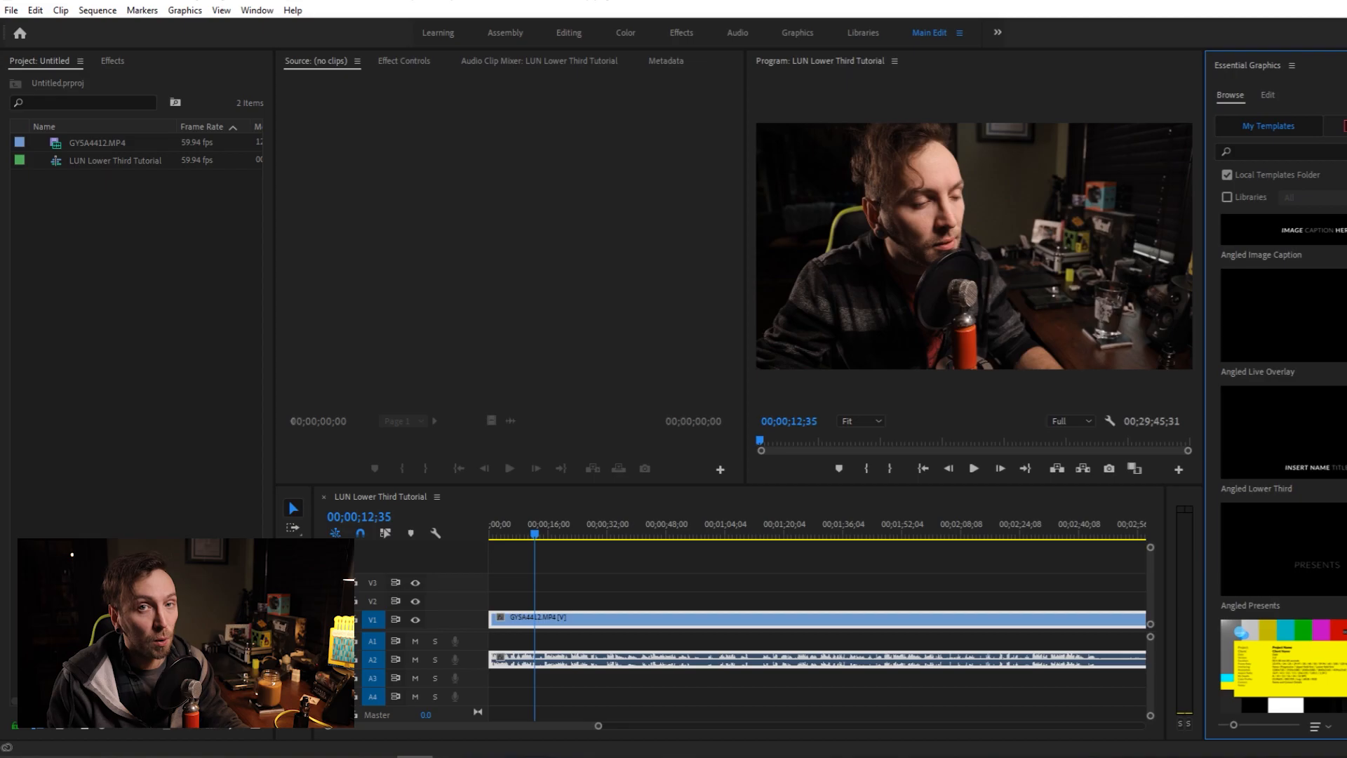
{"action": "scroll", "coordinate": [1283, 470], "scroll_direction": "down", "scroll_amount": 10}
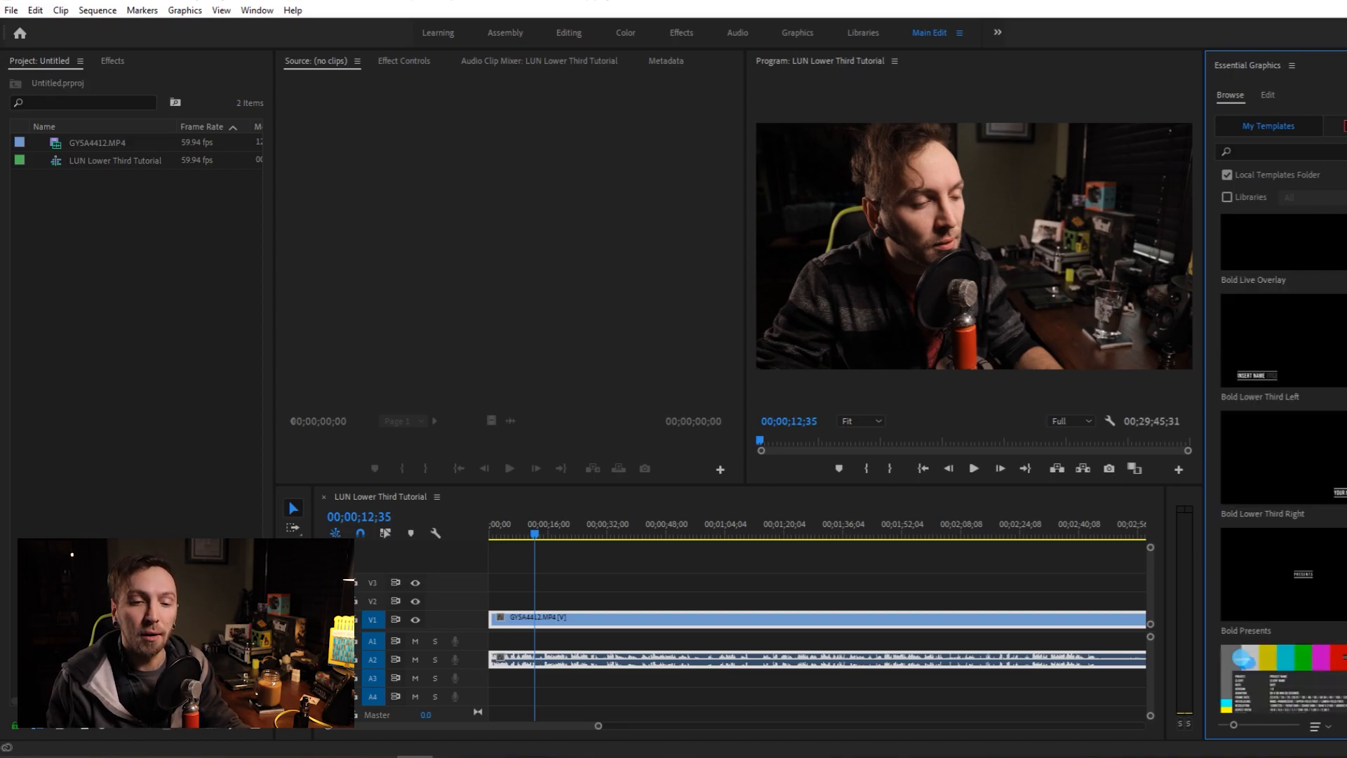
{"action": "scroll", "coordinate": [1282, 453], "scroll_direction": "down", "scroll_amount": 10}
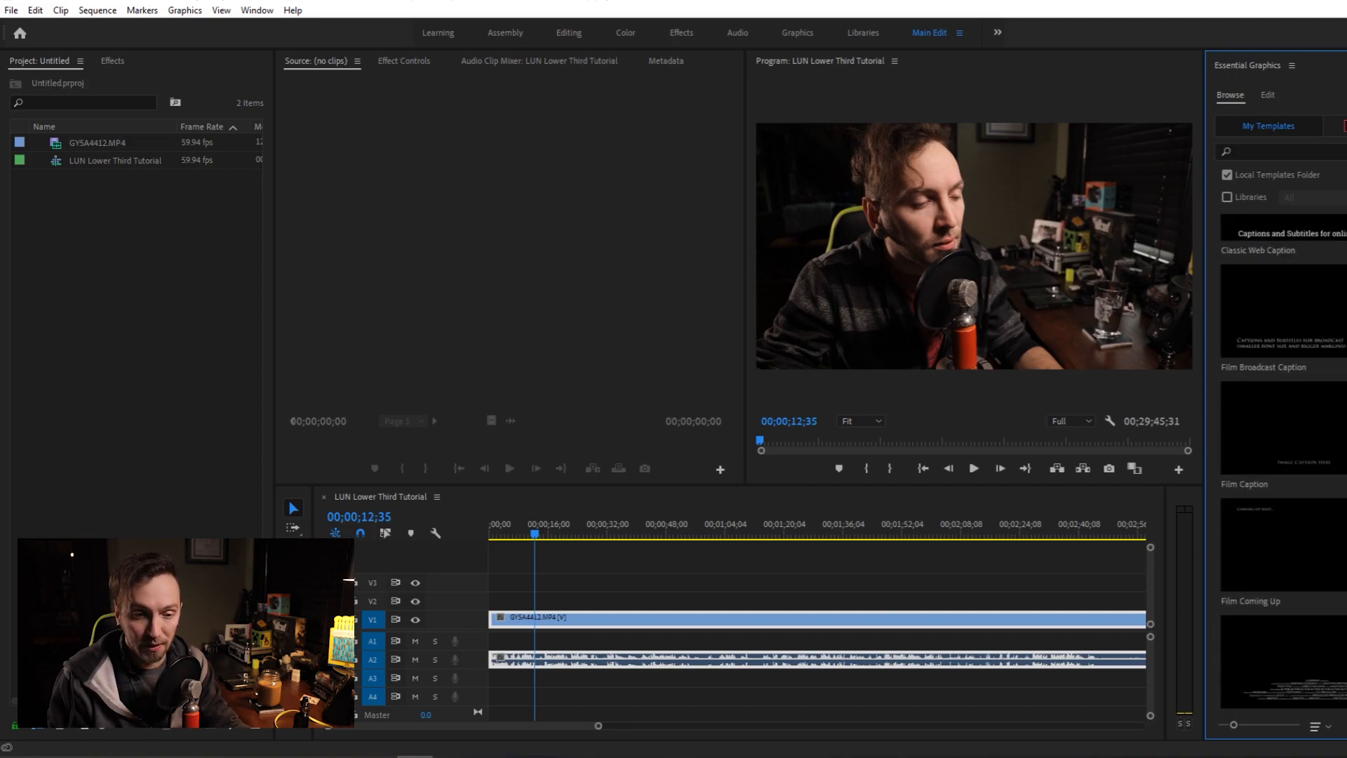
{"action": "scroll", "coordinate": [1283, 463], "scroll_direction": "down", "scroll_amount": 10}
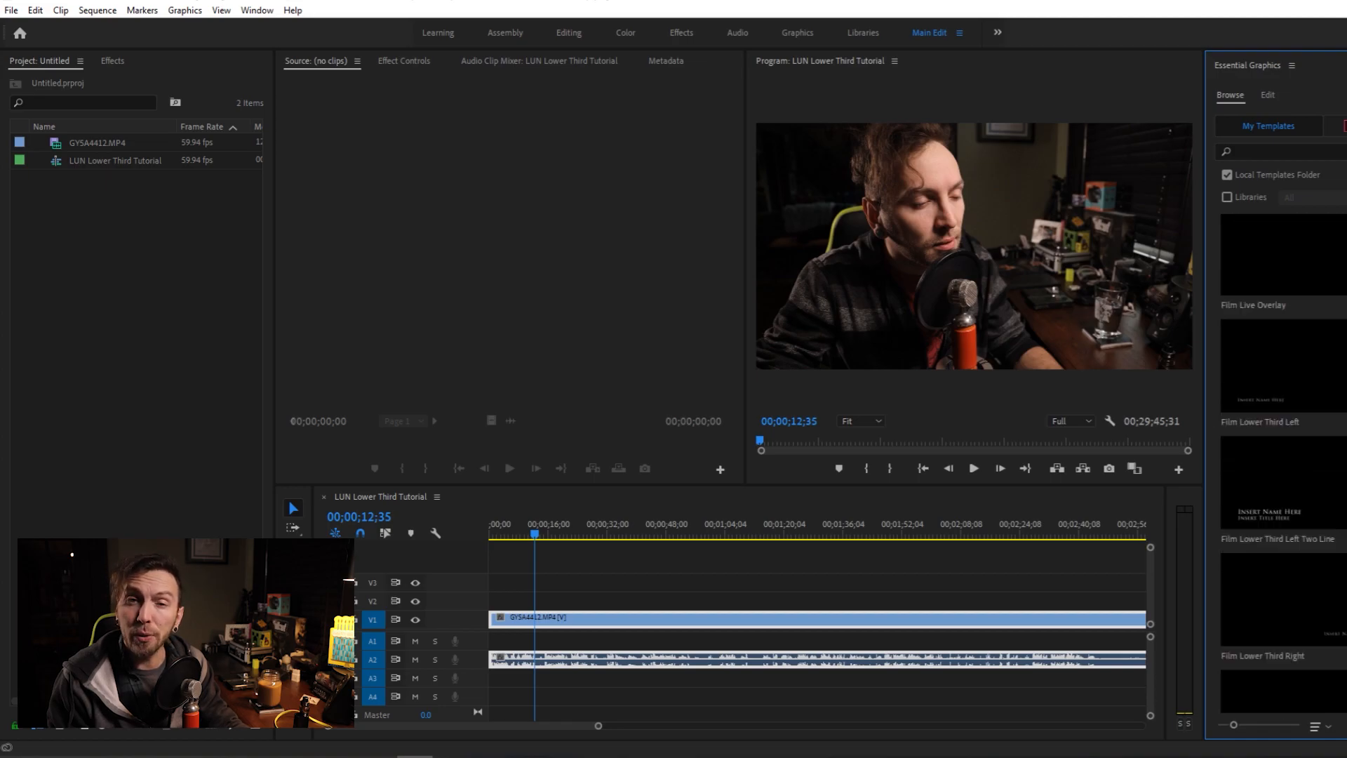
{"action": "scroll", "coordinate": [1283, 463], "scroll_direction": "down", "scroll_amount": 8}
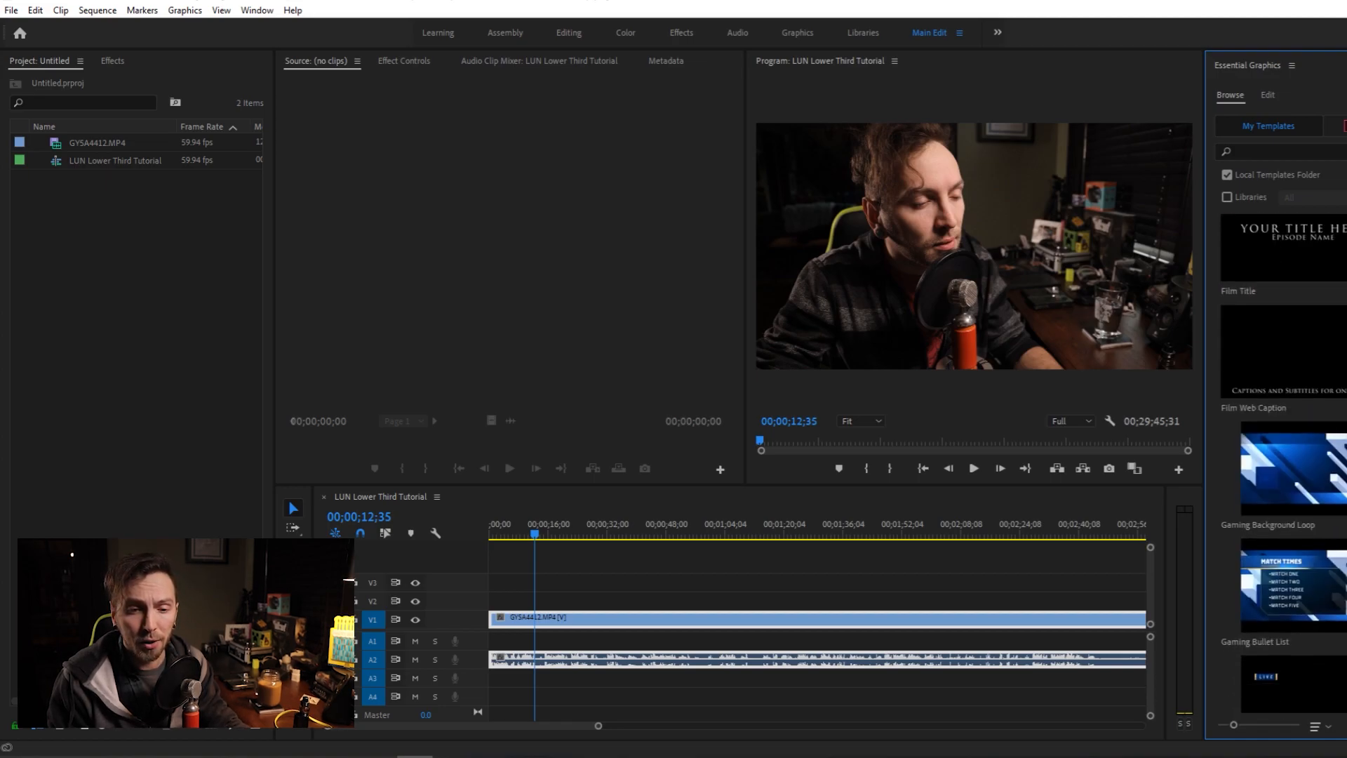
{"action": "scroll", "coordinate": [1282, 463], "scroll_direction": "down", "scroll_amount": 3}
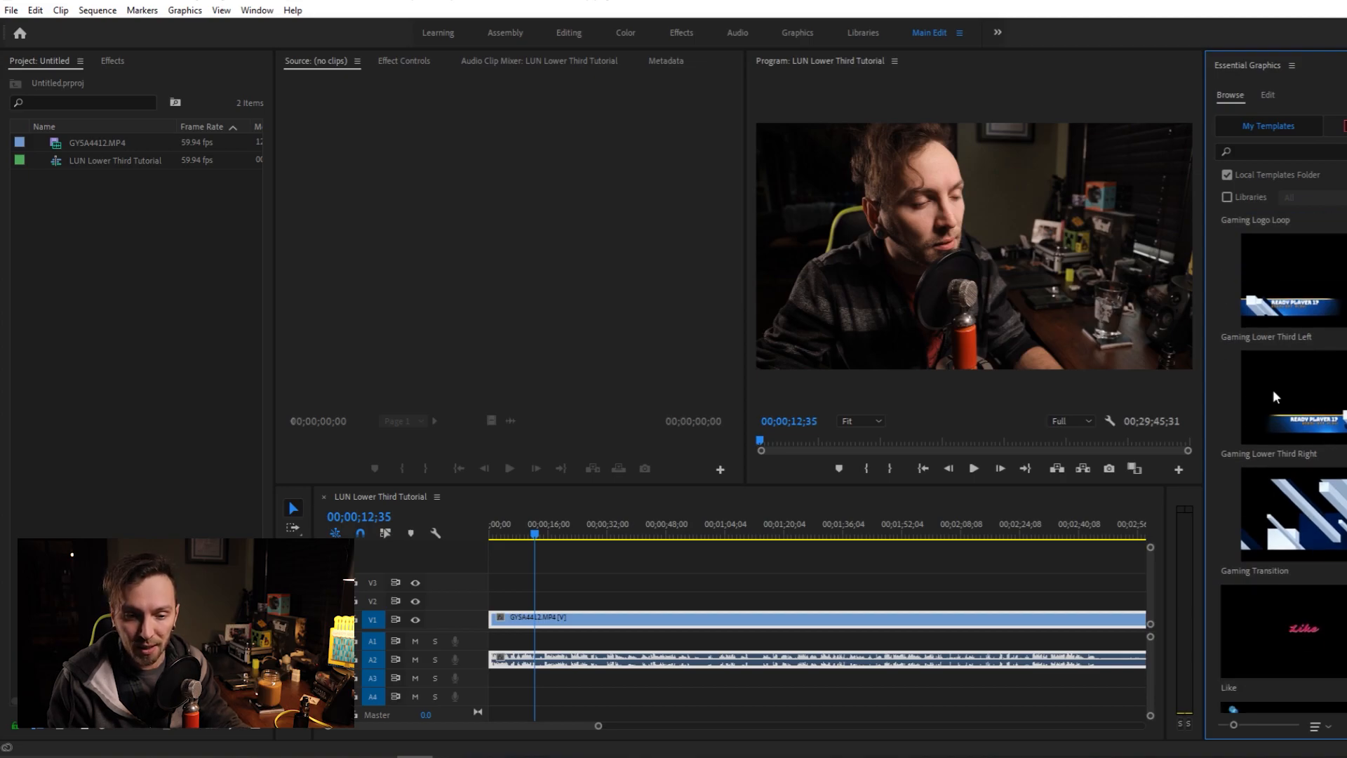
{"action": "scroll", "coordinate": [1328, 397], "scroll_direction": "down", "scroll_amount": 10}
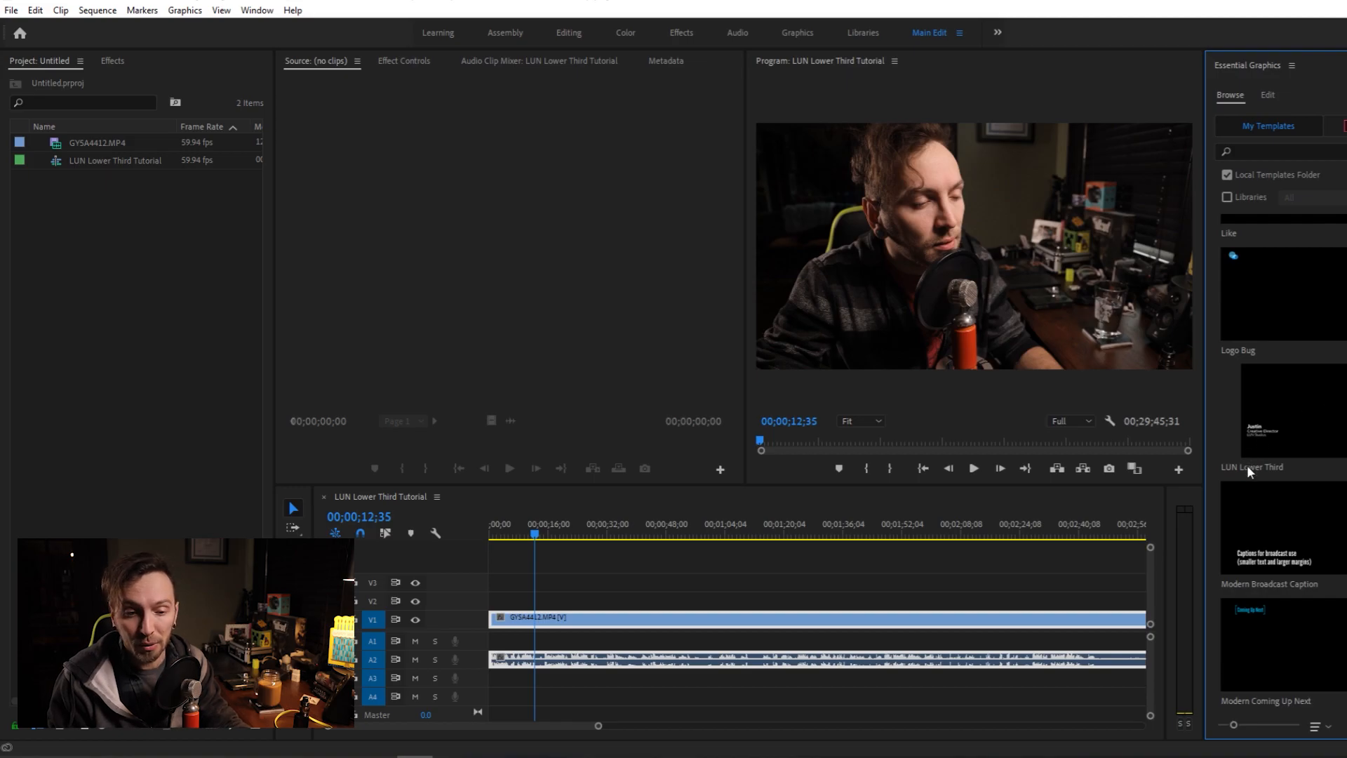
{"action": "left_click_drag", "start_coordinate": [1297, 411], "coordinate": [546, 602]}
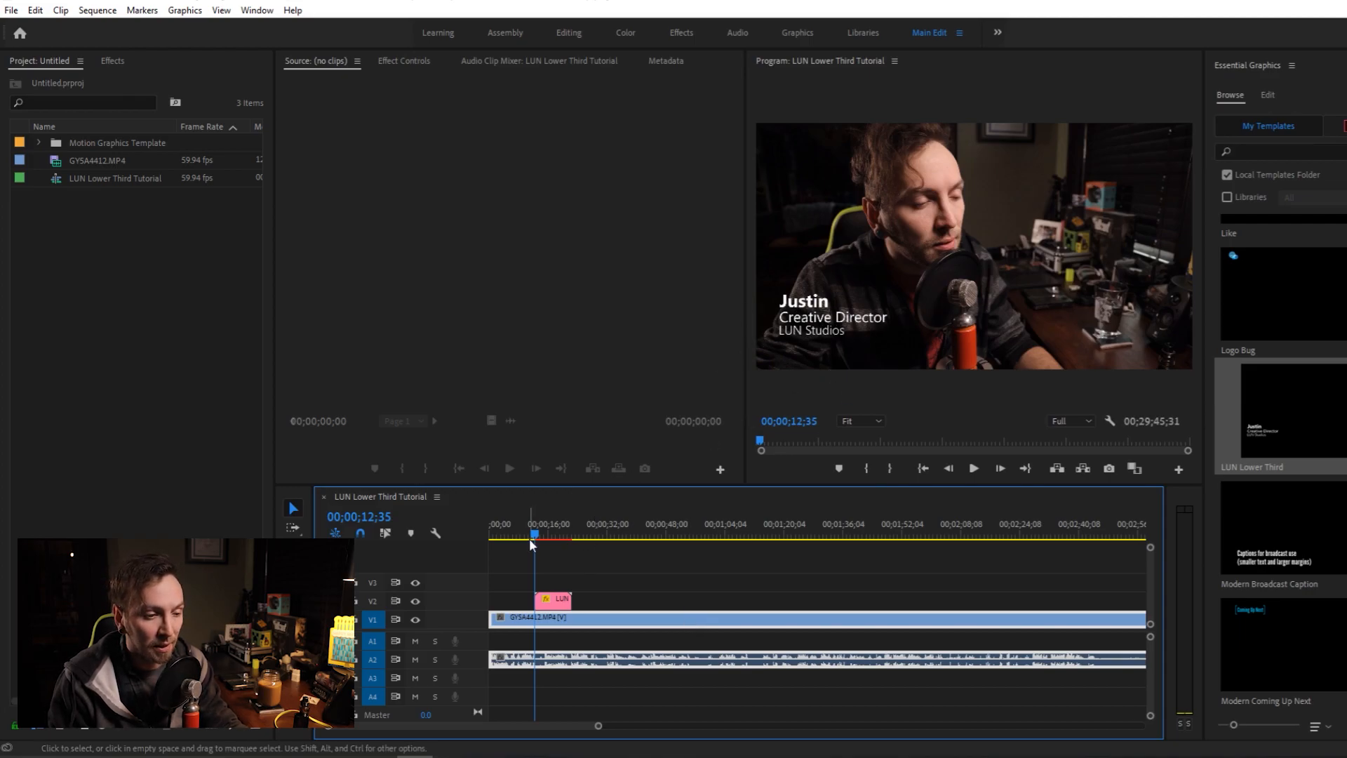
{"action": "left_click", "coordinate": [621, 608]}
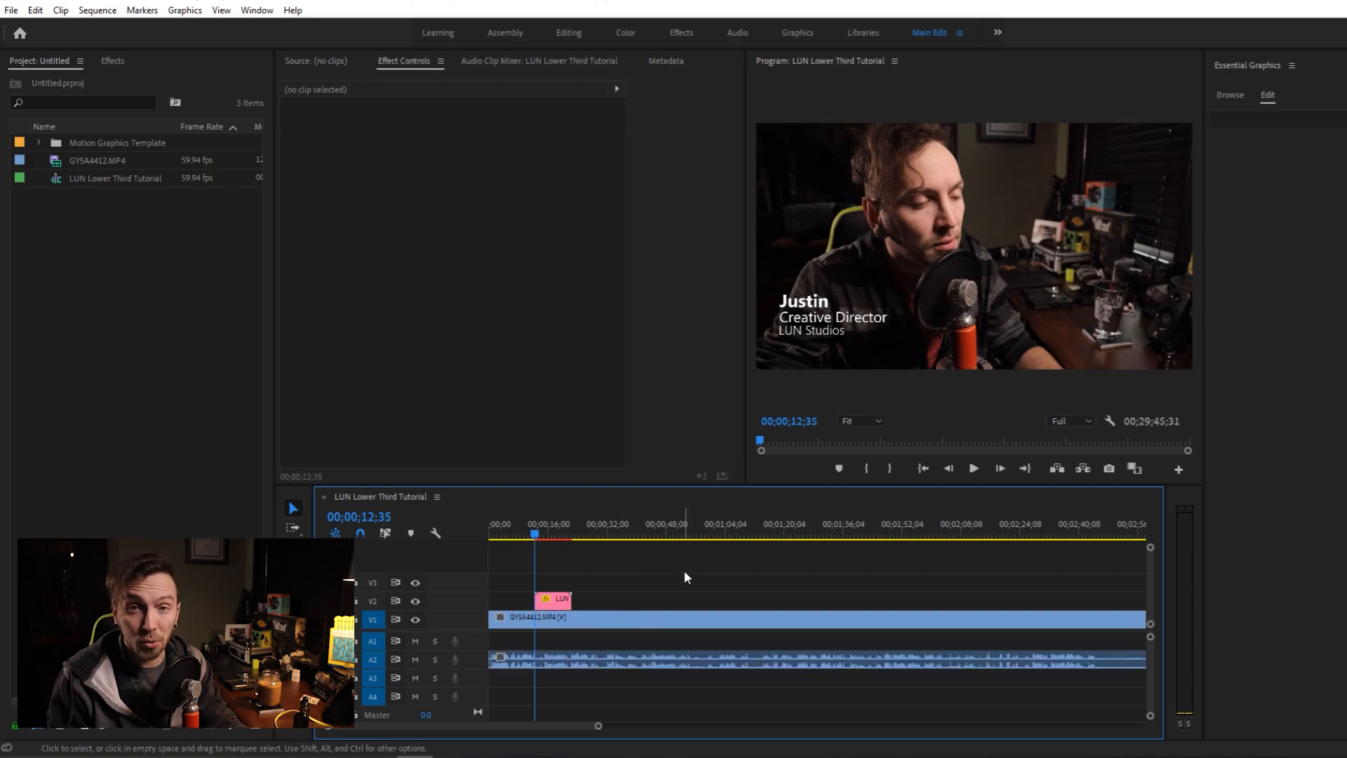
Replace the Line 01 text of the LUN Lower Third clip with a different first name.
{"action": "left_click", "coordinate": [558, 609]}
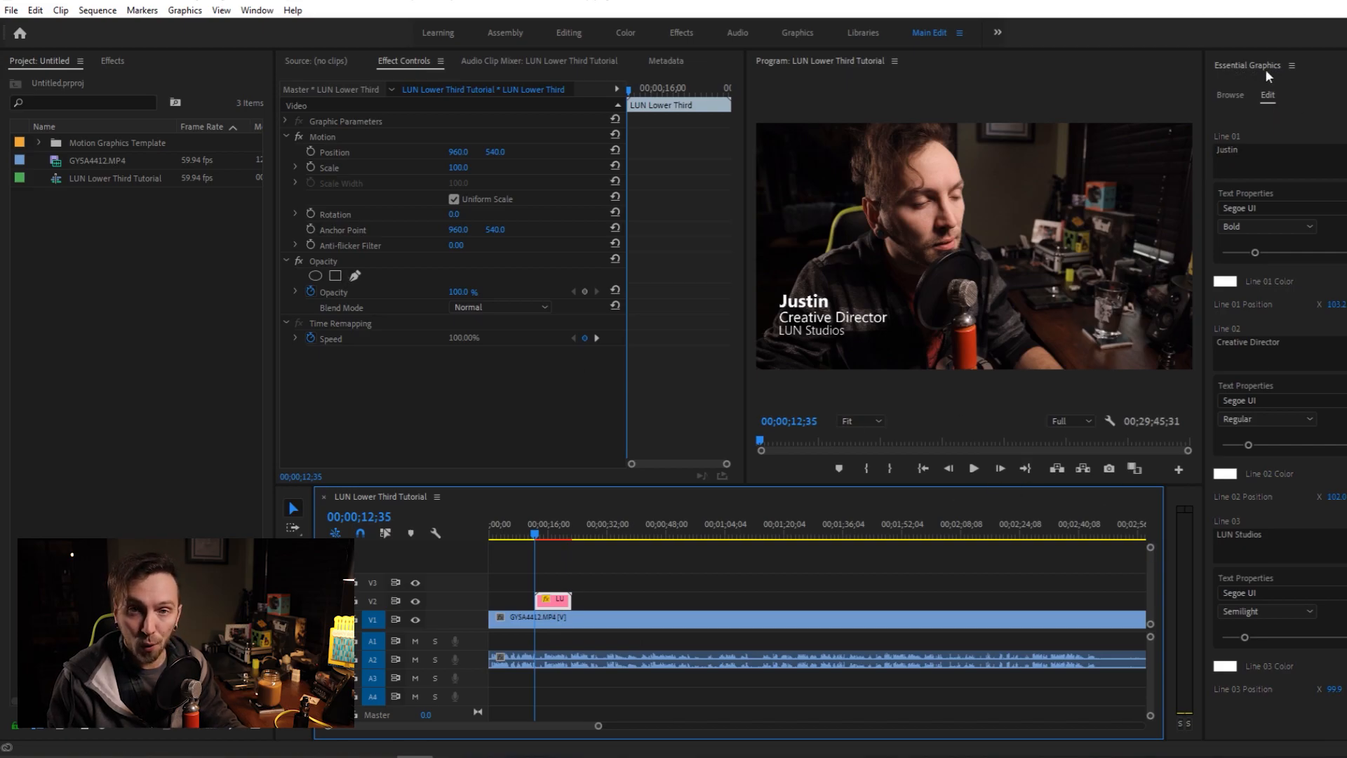
{"action": "left_click", "coordinate": [1238, 157]}
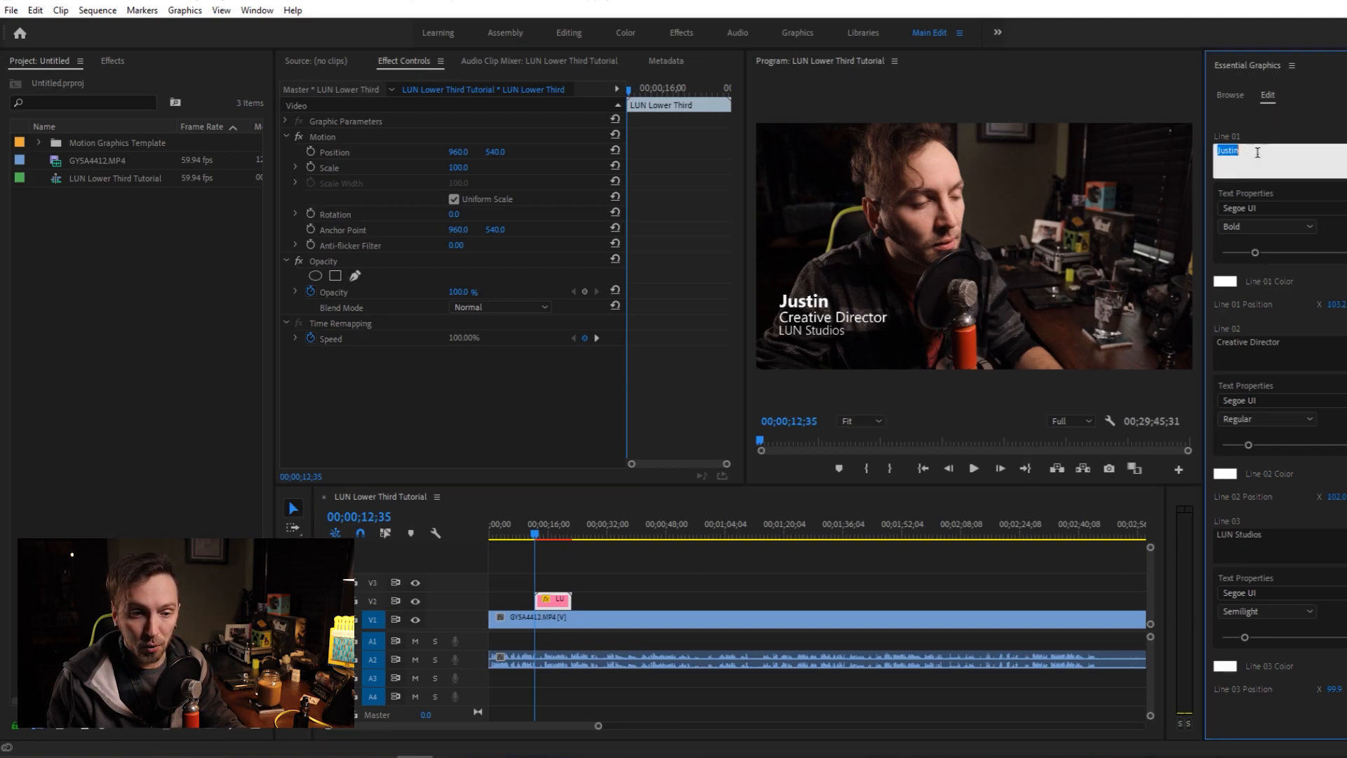
{"action": "type", "text": "Daniel"}
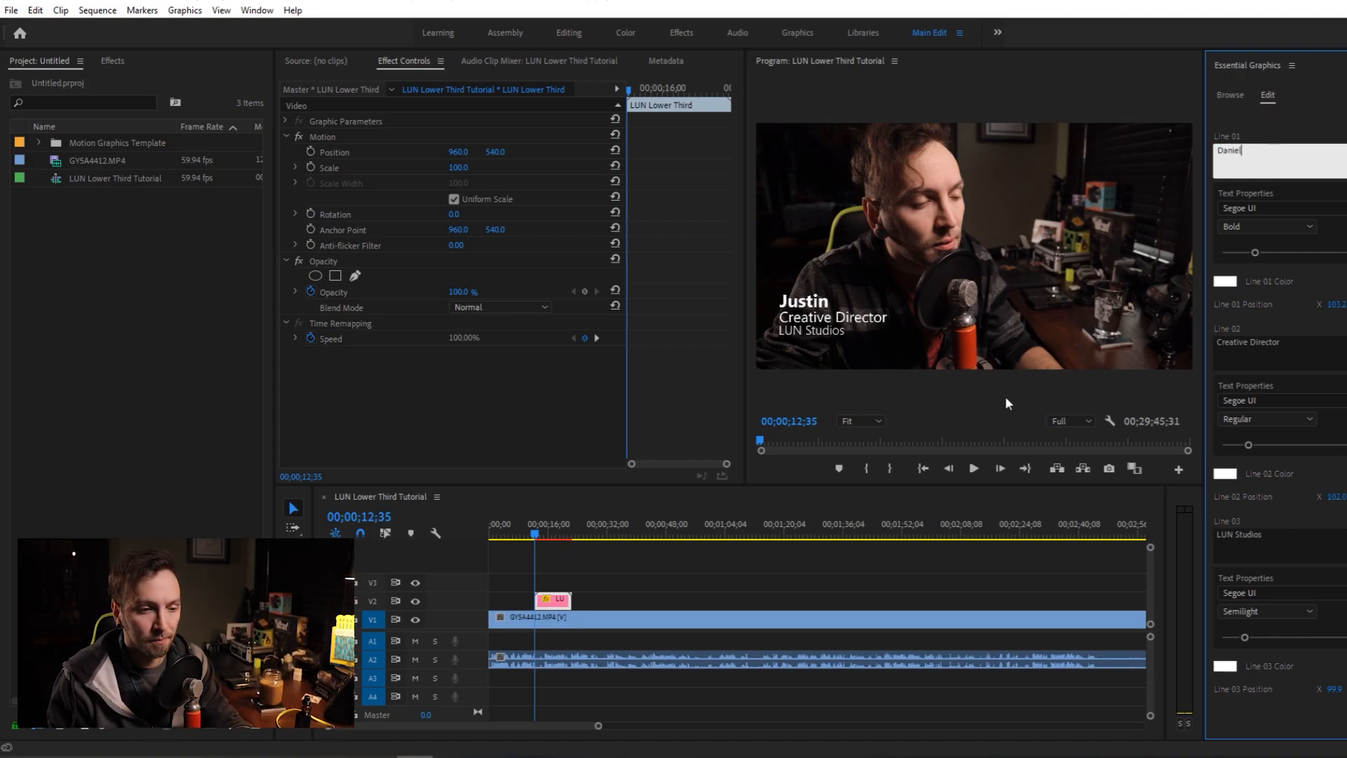
{"action": "left_click", "coordinate": [657, 591]}
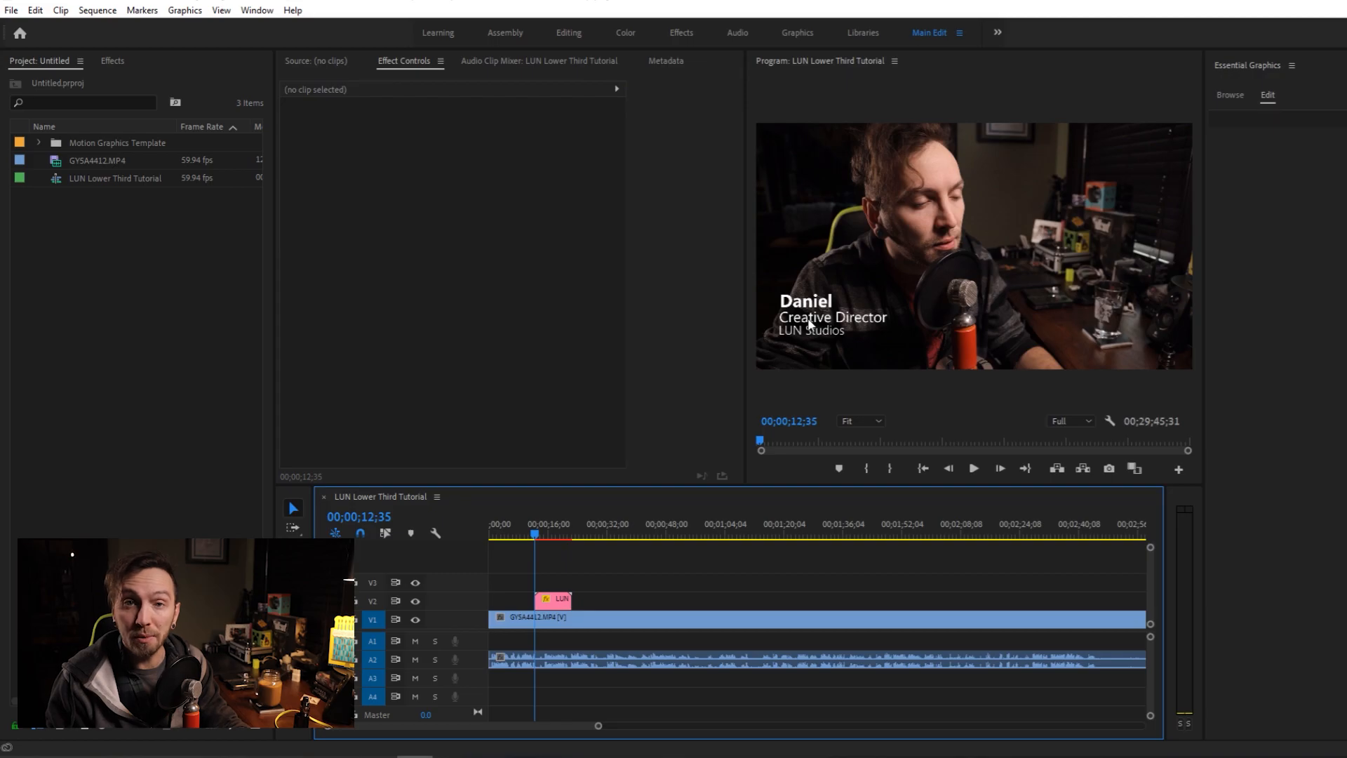
Change the LUN Lower Third clip's Line 01 text back to the original first name.
{"action": "left_click", "coordinate": [554, 600]}
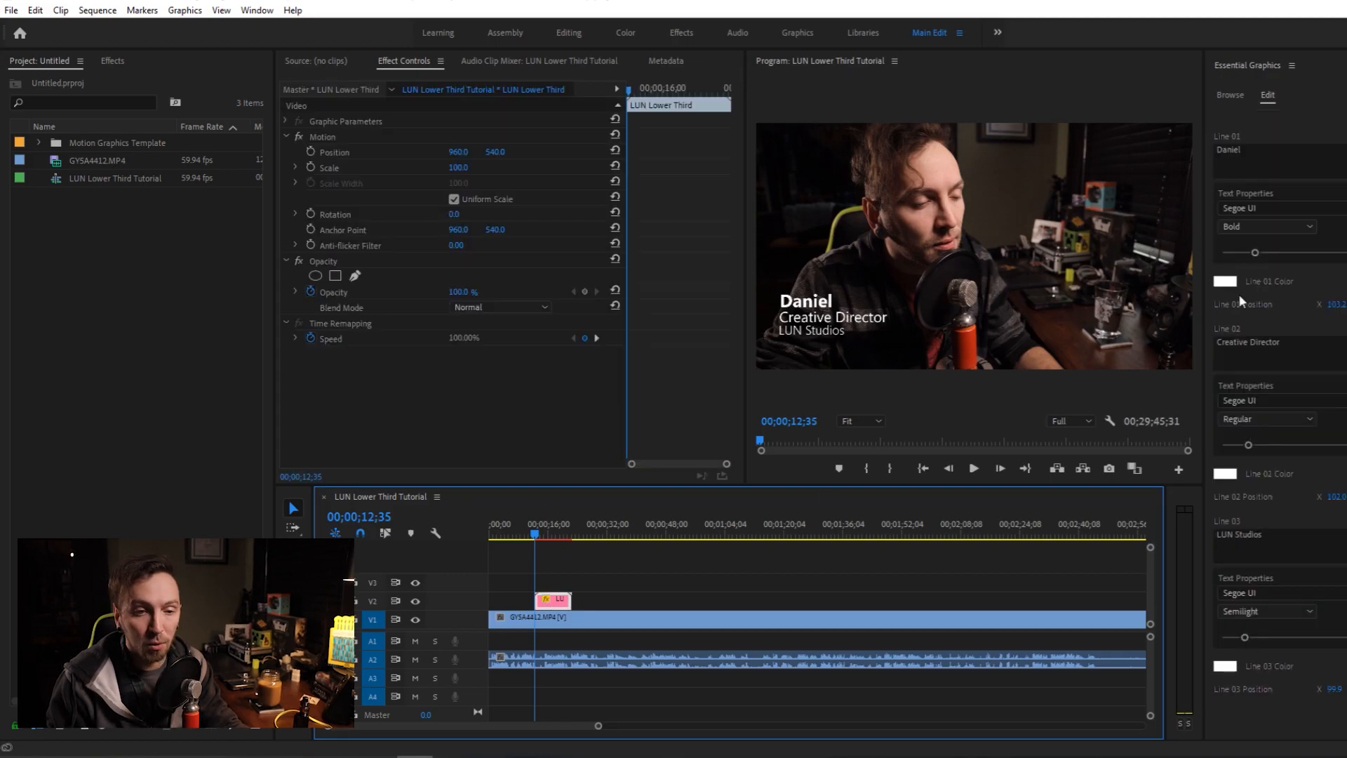
{"action": "left_click", "coordinate": [1281, 163]}
{"action": "type", "text": "Justin"}
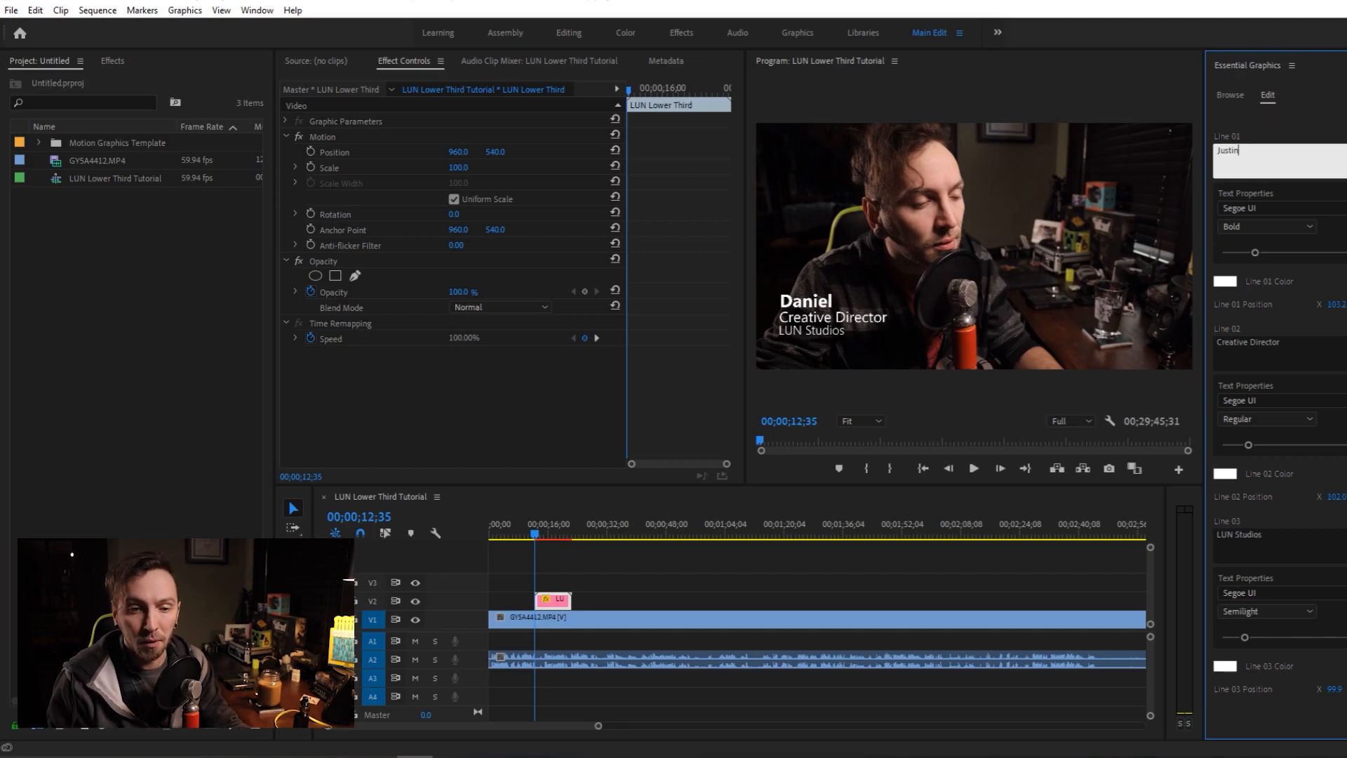
{"action": "left_click", "coordinate": [1341, 247]}
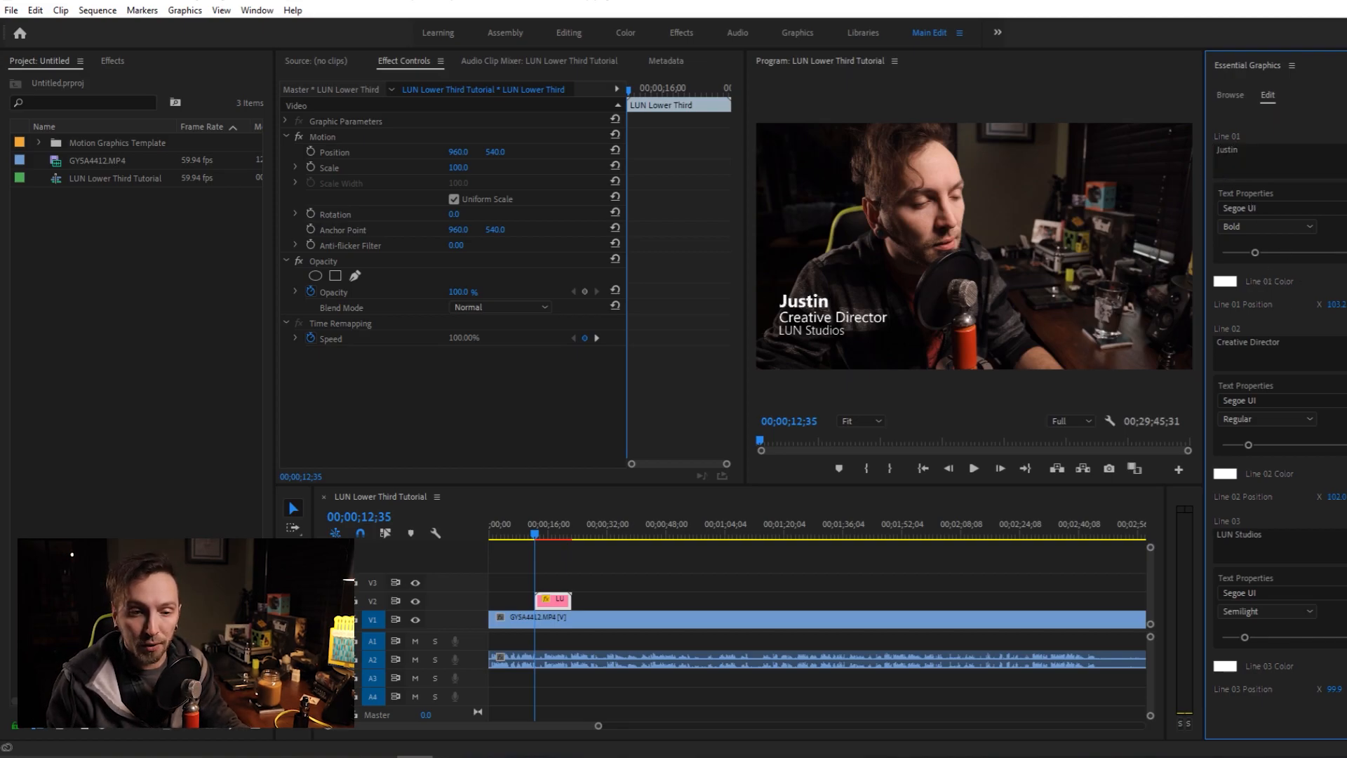
{"action": "left_click", "coordinate": [1344, 209]}
{"action": "left_click", "coordinate": [1345, 208]}
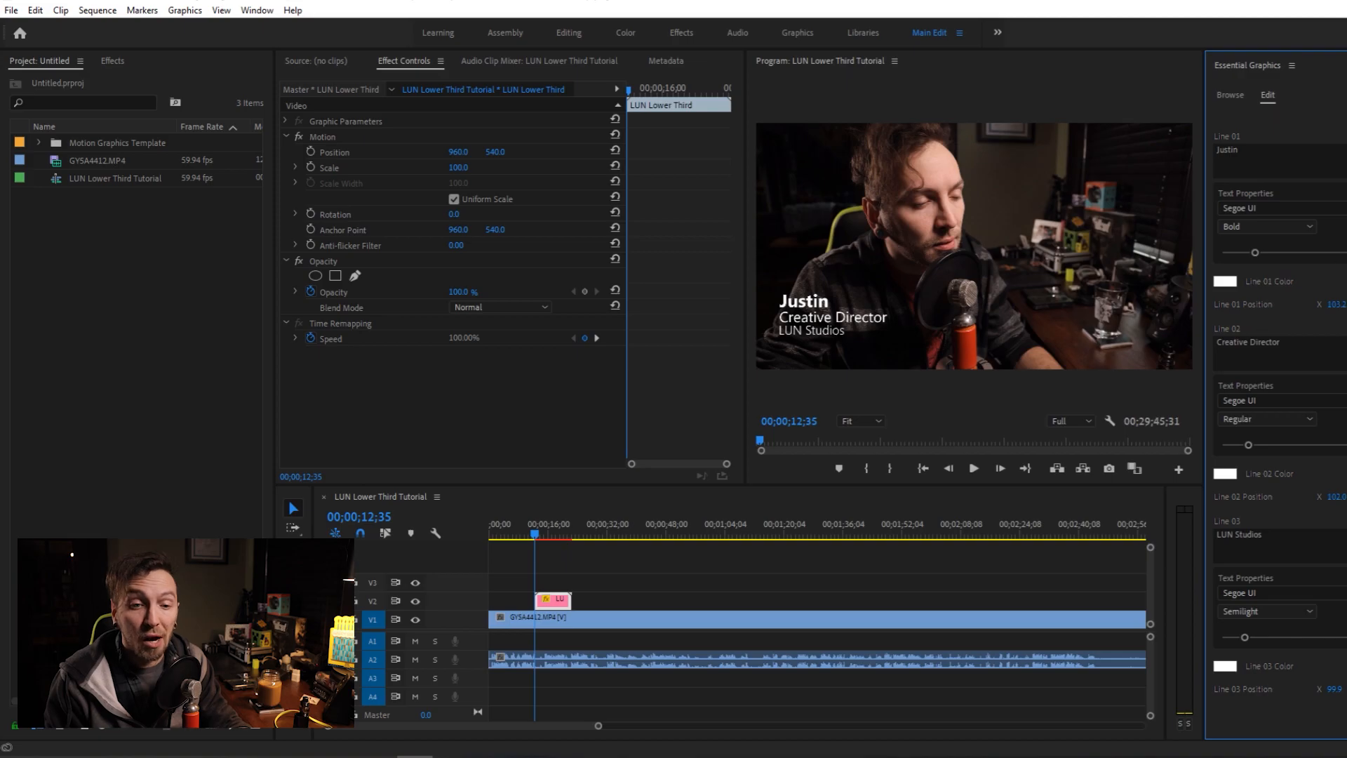
Change the Line 01 font of the LUN Lower Third clip to Radio Space.
{"action": "left_click", "coordinate": [1344, 208]}
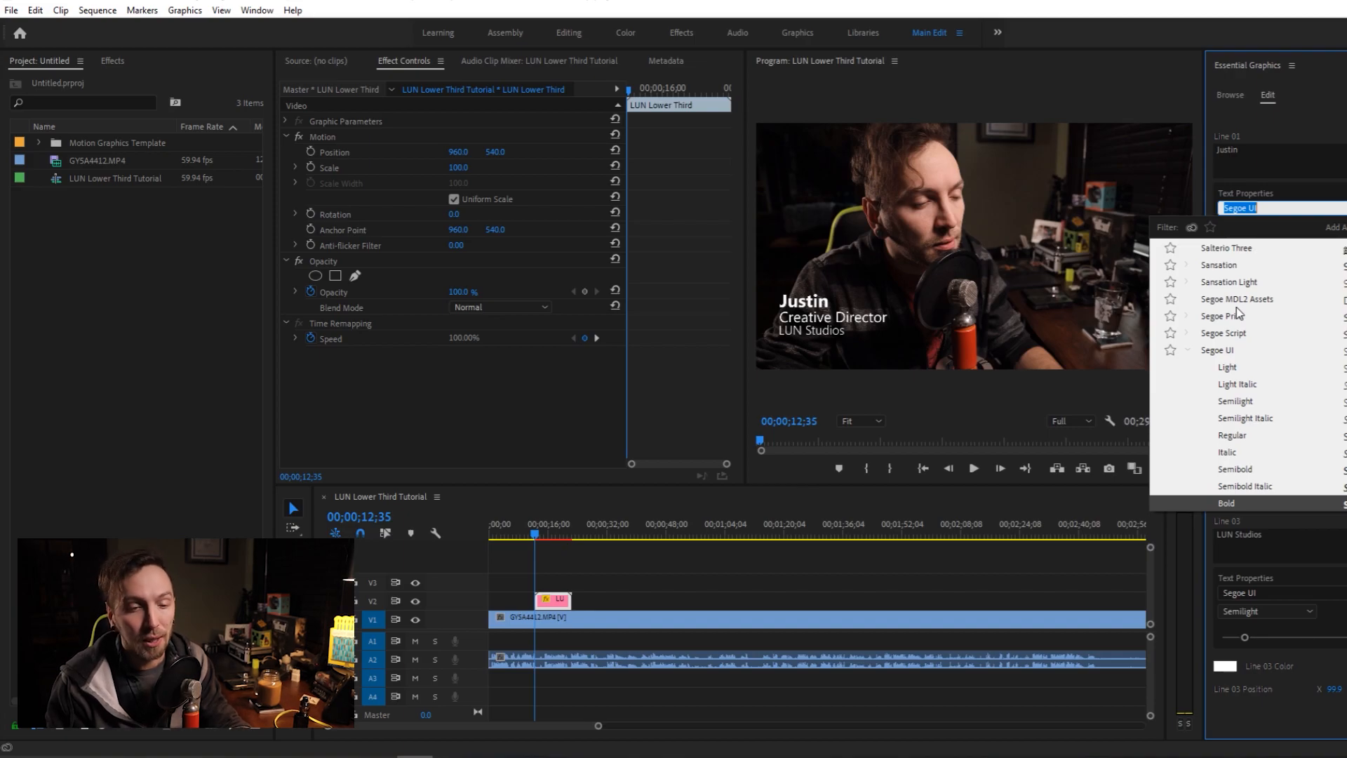
{"action": "scroll", "coordinate": [1236, 309], "scroll_direction": "up", "scroll_amount": 3}
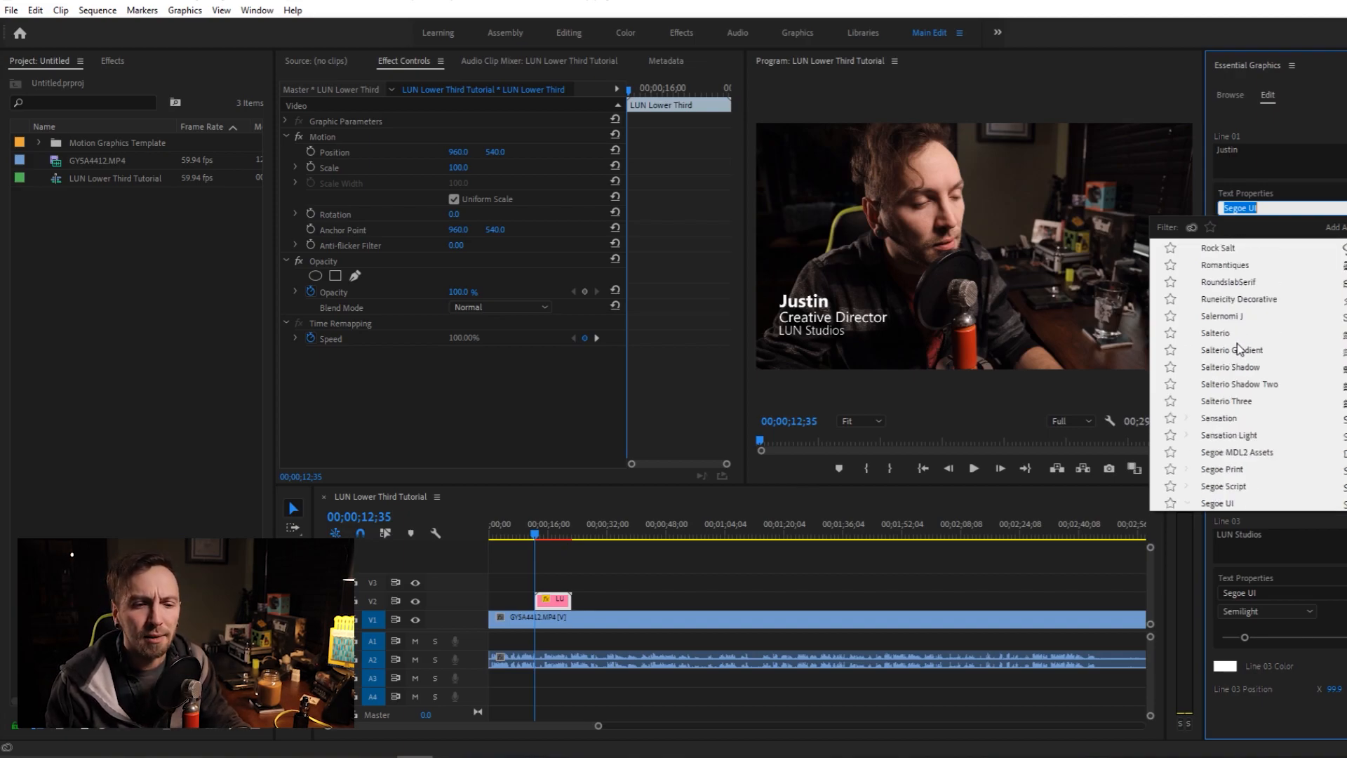
{"action": "scroll", "coordinate": [1239, 347], "scroll_direction": "up", "scroll_amount": 8}
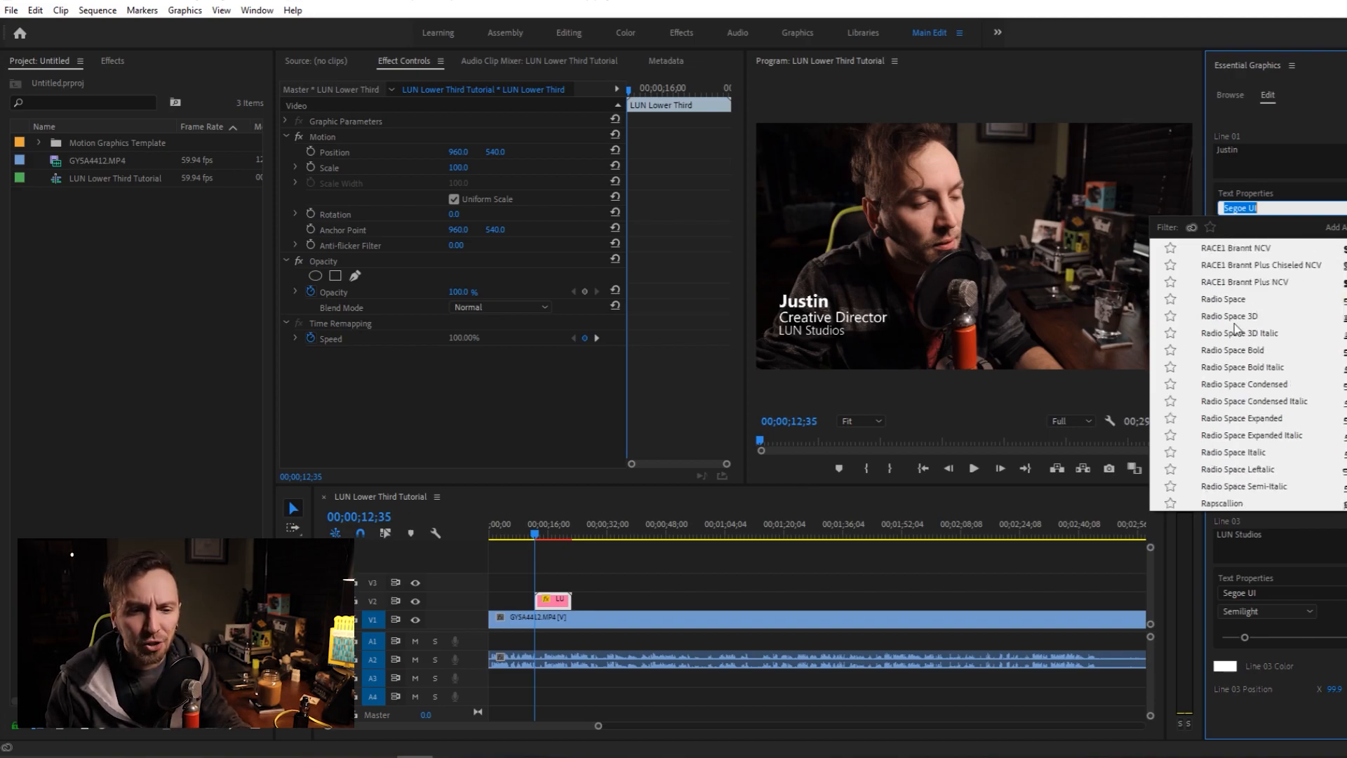
{"action": "left_click", "coordinate": [1231, 349]}
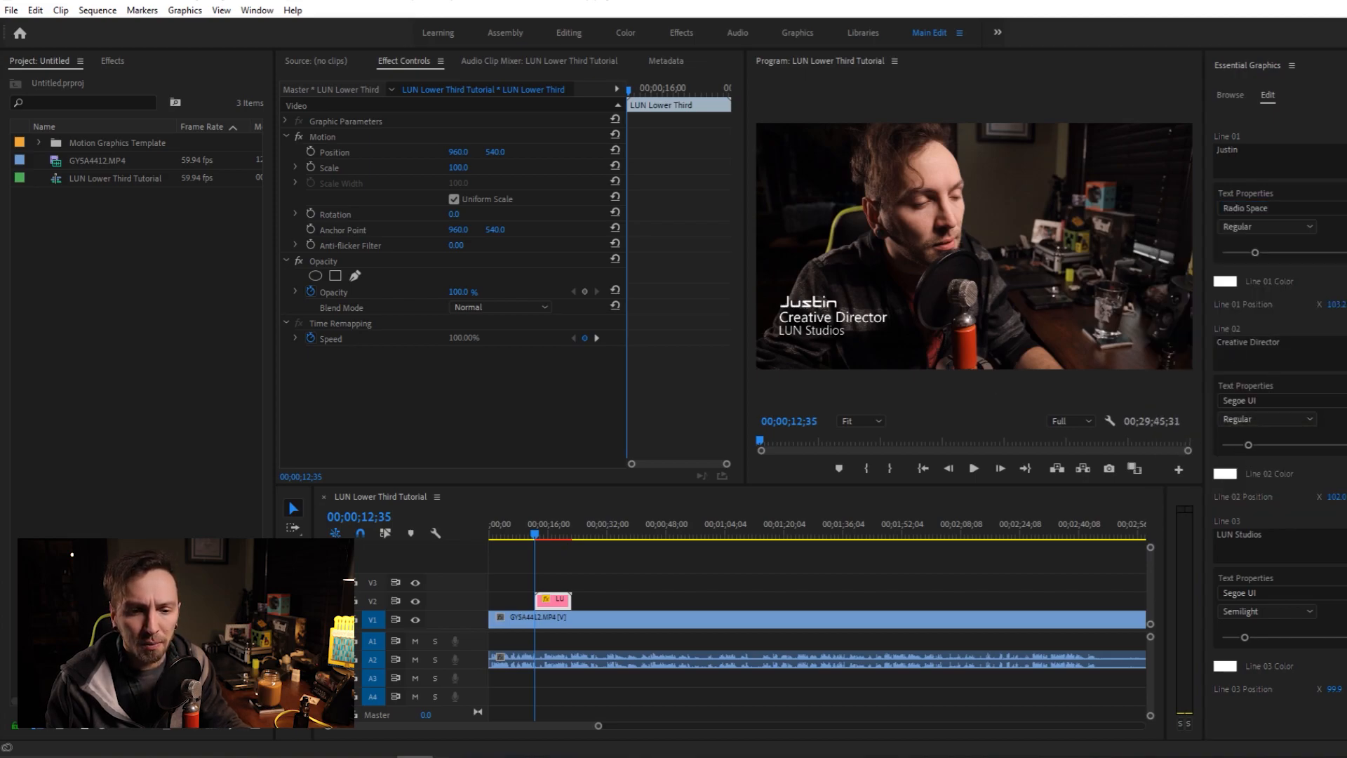
Change the Line 02 font of the LUN Lower Third clip to Radio Space.
{"action": "left_click", "coordinate": [1256, 399]}
{"action": "scroll", "coordinate": [1238, 533], "scroll_direction": "up", "scroll_amount": 10}
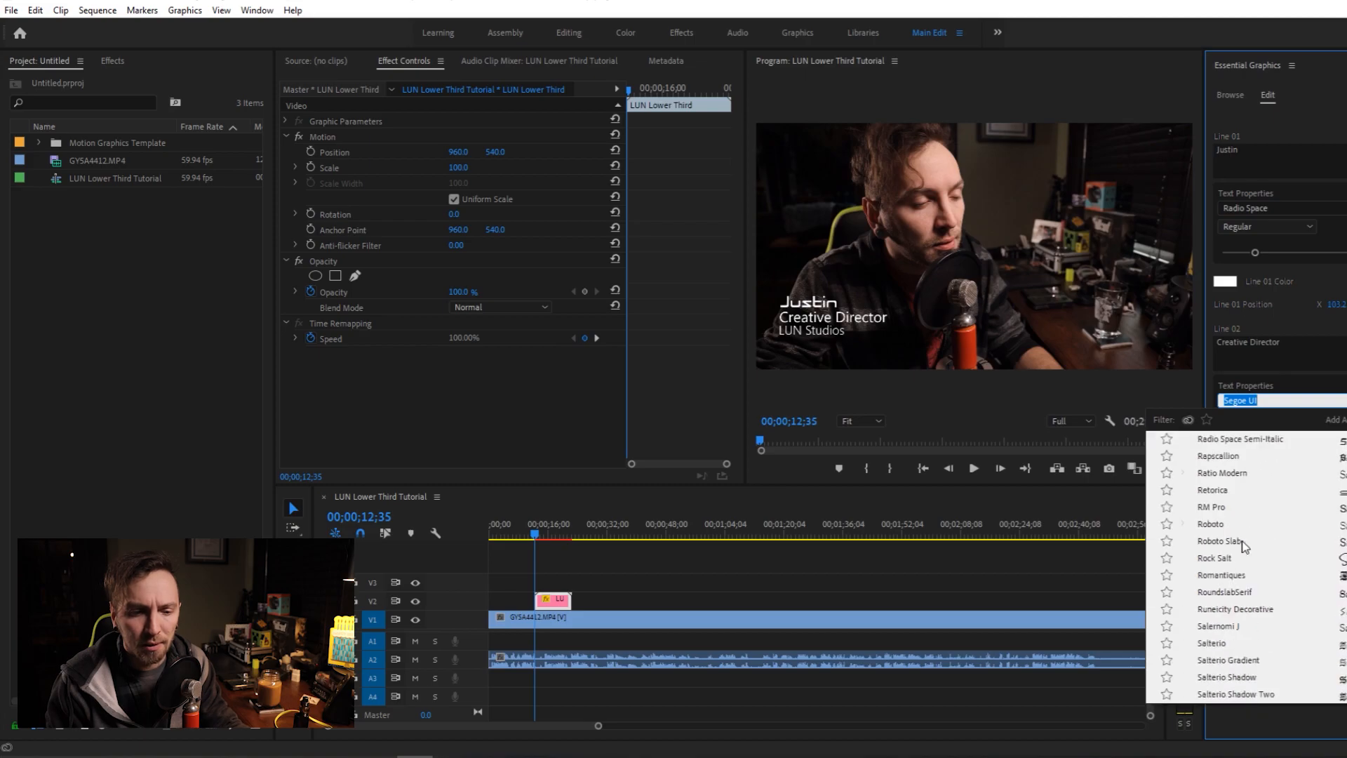
{"action": "scroll", "coordinate": [1241, 537], "scroll_direction": "up", "scroll_amount": 4}
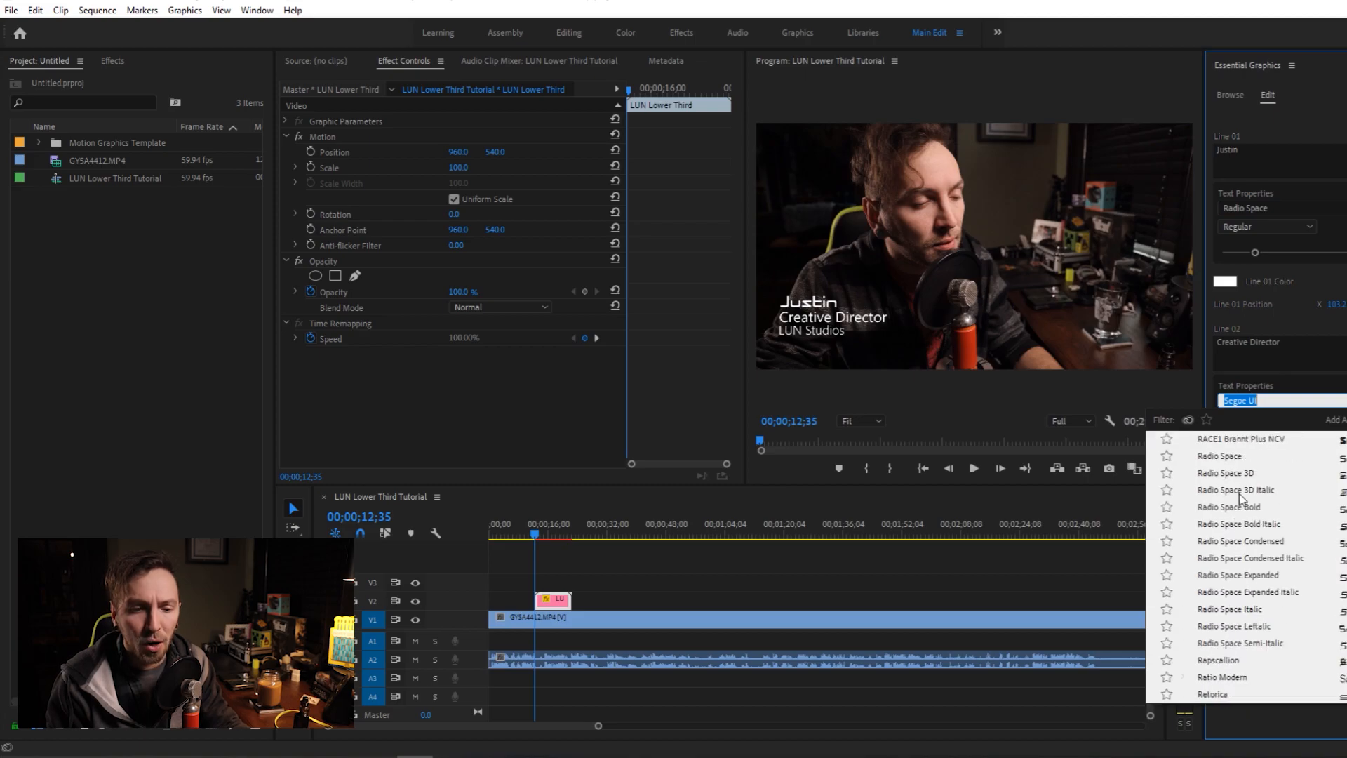
{"action": "left_click", "coordinate": [1236, 457]}
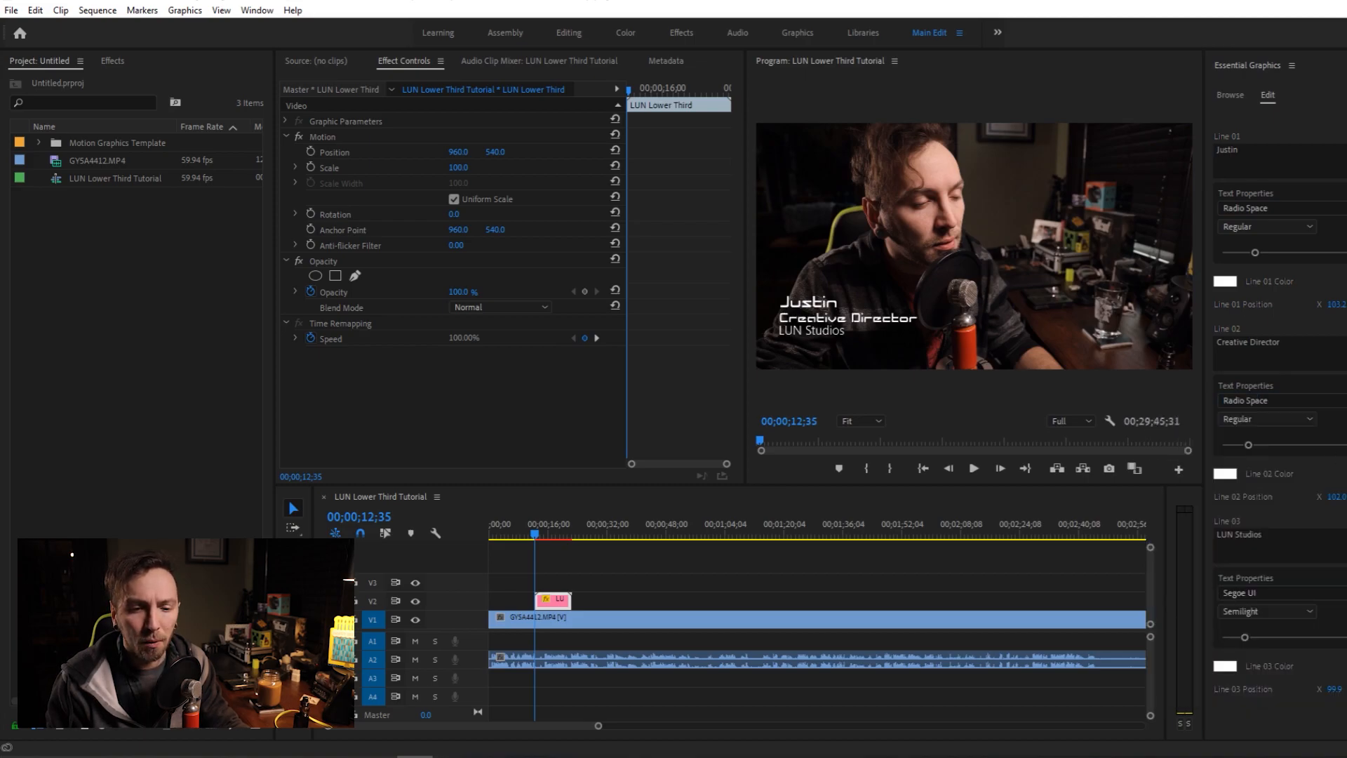
Change the Line 03 font to Radio Space as well, and enlarge the Line 01 text slightly.
{"action": "left_click", "coordinate": [1256, 593]}
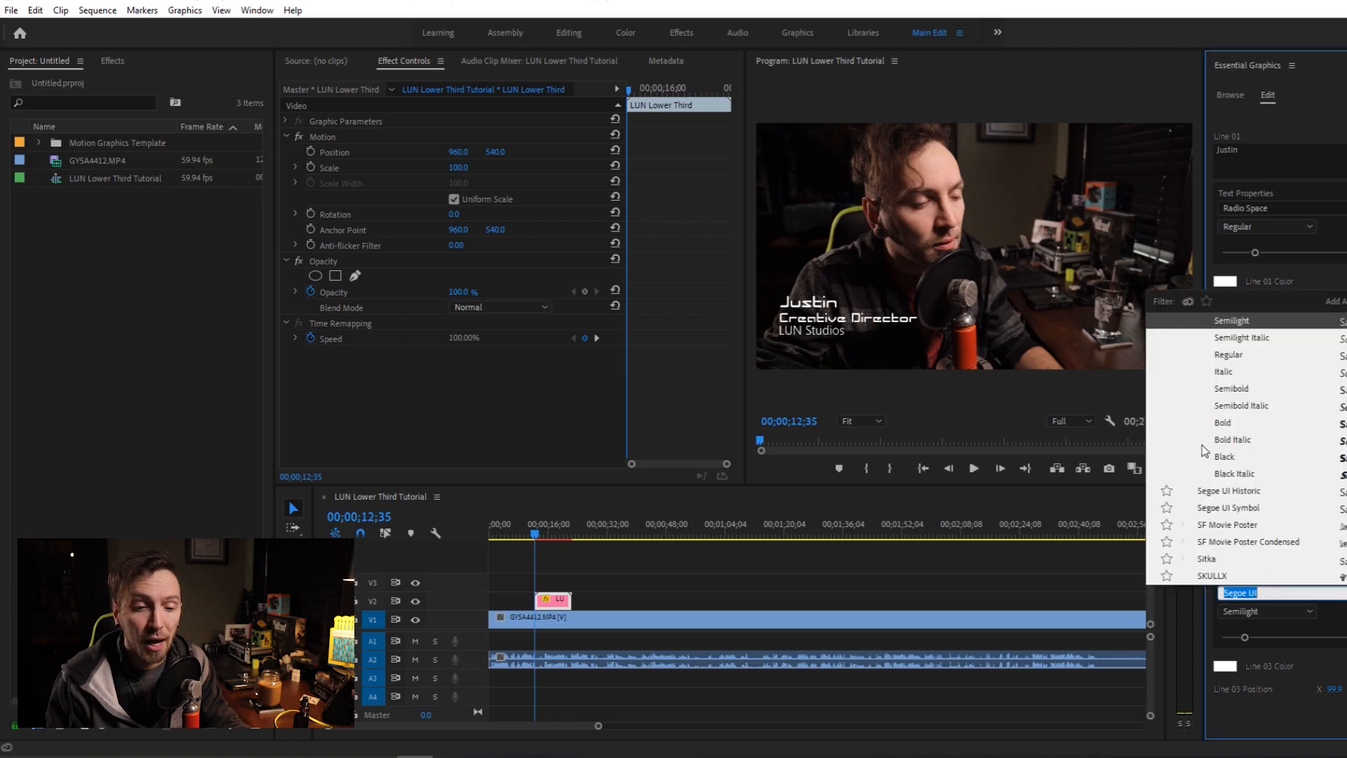
{"action": "scroll", "coordinate": [1214, 461], "scroll_direction": "up", "scroll_amount": 4}
{"action": "scroll", "coordinate": [1213, 461], "scroll_direction": "up", "scroll_amount": 3}
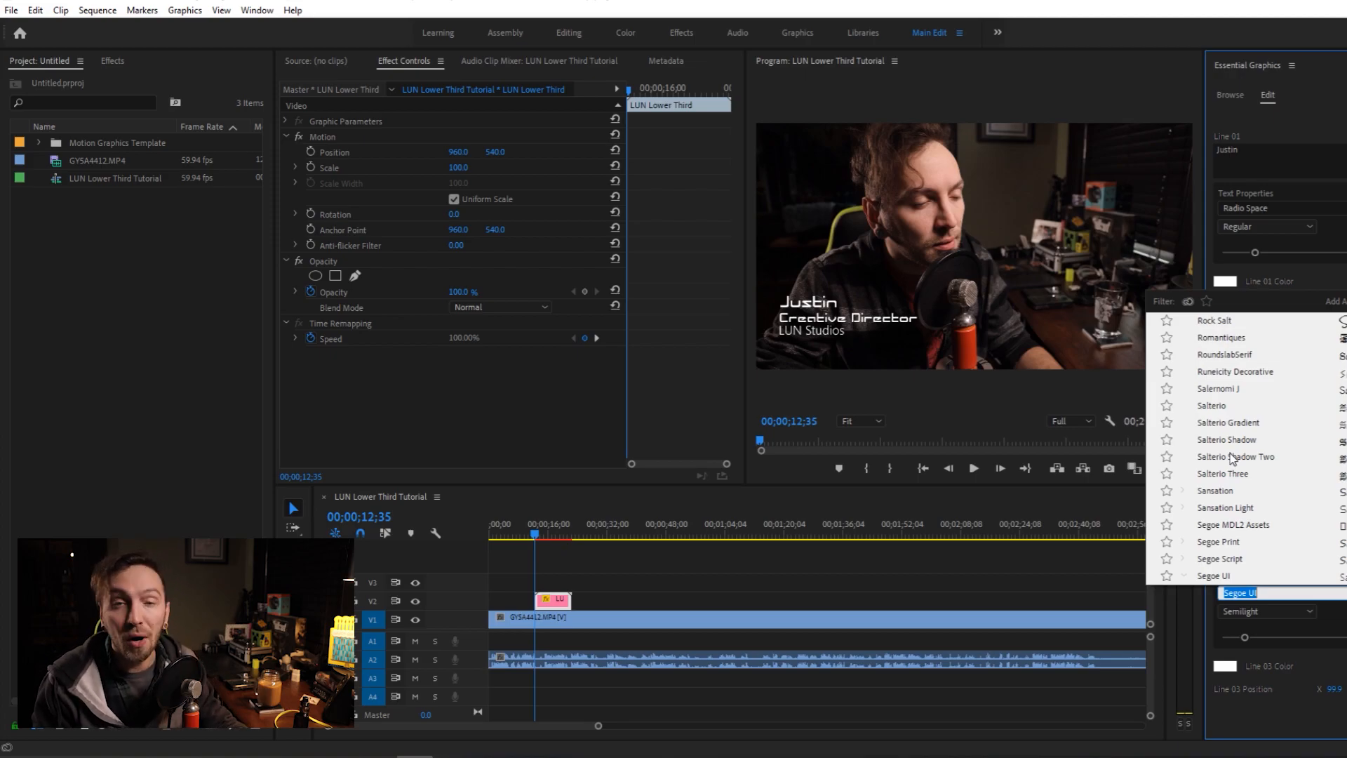
{"action": "scroll", "coordinate": [1232, 456], "scroll_direction": "up", "scroll_amount": 6}
{"action": "scroll", "coordinate": [1230, 454], "scroll_direction": "up", "scroll_amount": 3}
{"action": "left_click", "coordinate": [1238, 372]}
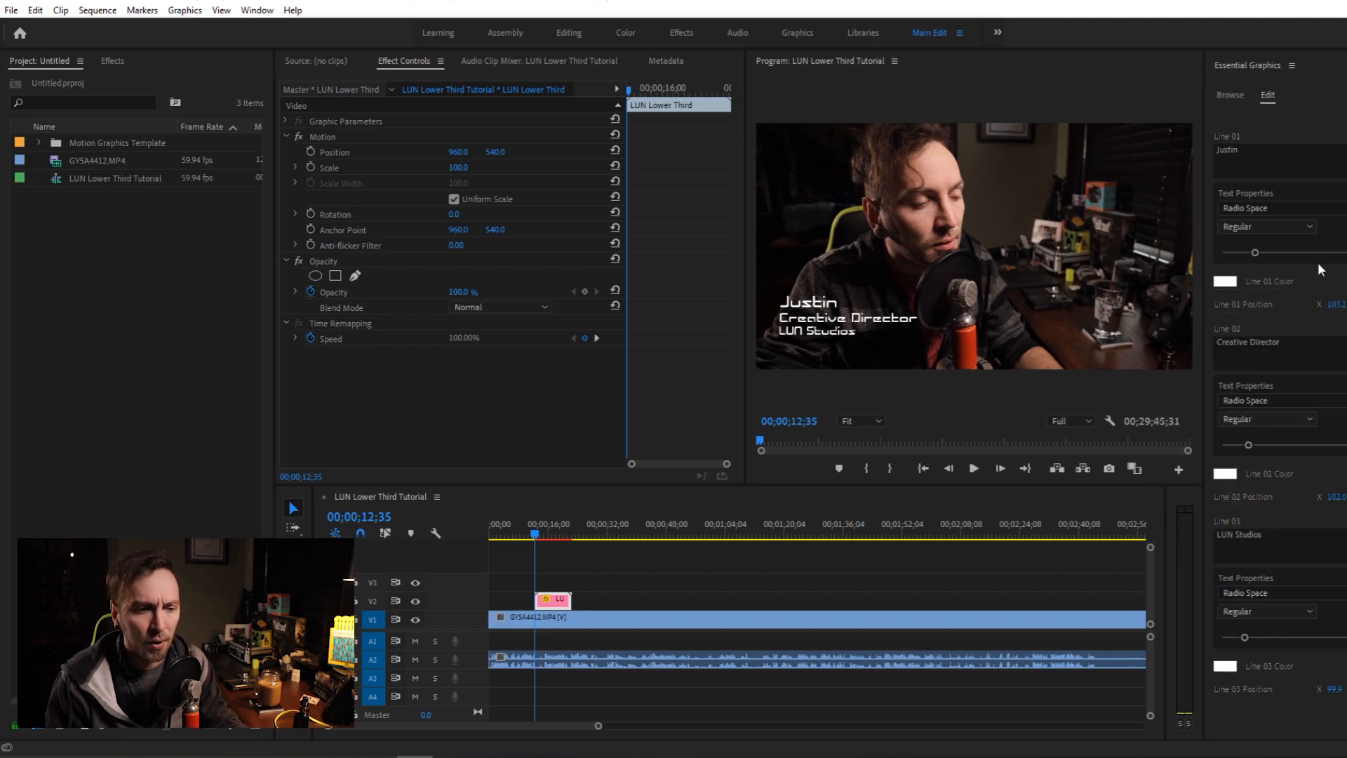
{"action": "left_click_drag", "start_coordinate": [1255, 252], "coordinate": [1280, 252]}
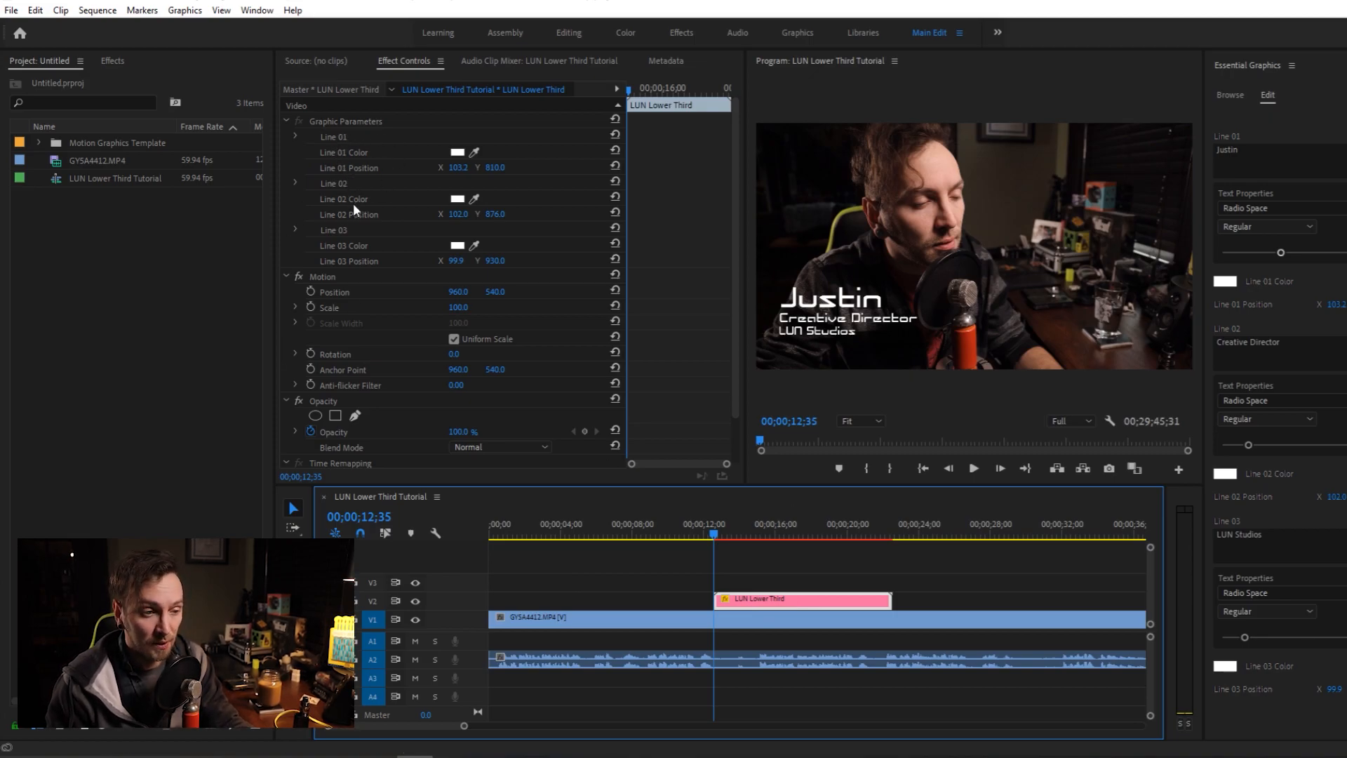
Set the Line 03 color of the lower third to dark red, 880000.
{"action": "left_click", "coordinate": [457, 246]}
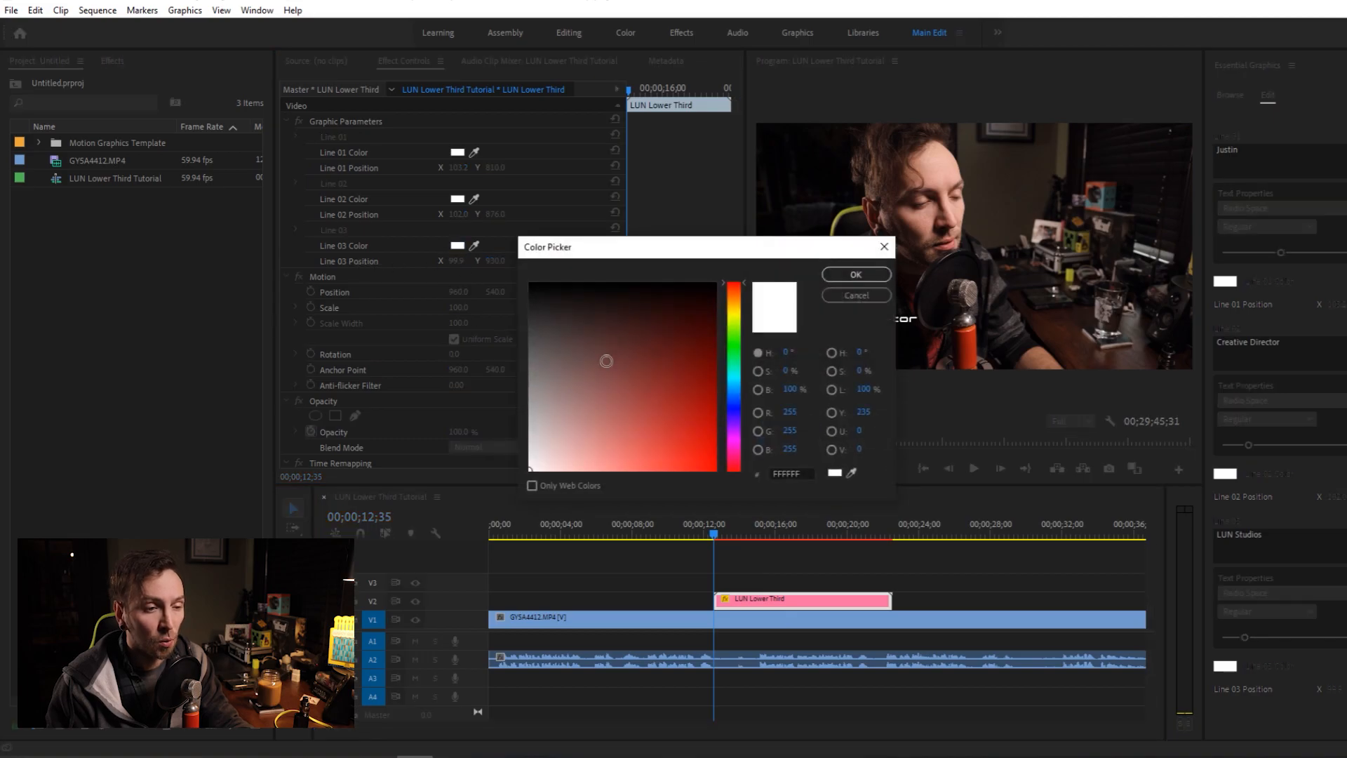
{"action": "type", "text": "880000"}
{"action": "left_click", "coordinate": [857, 275]}
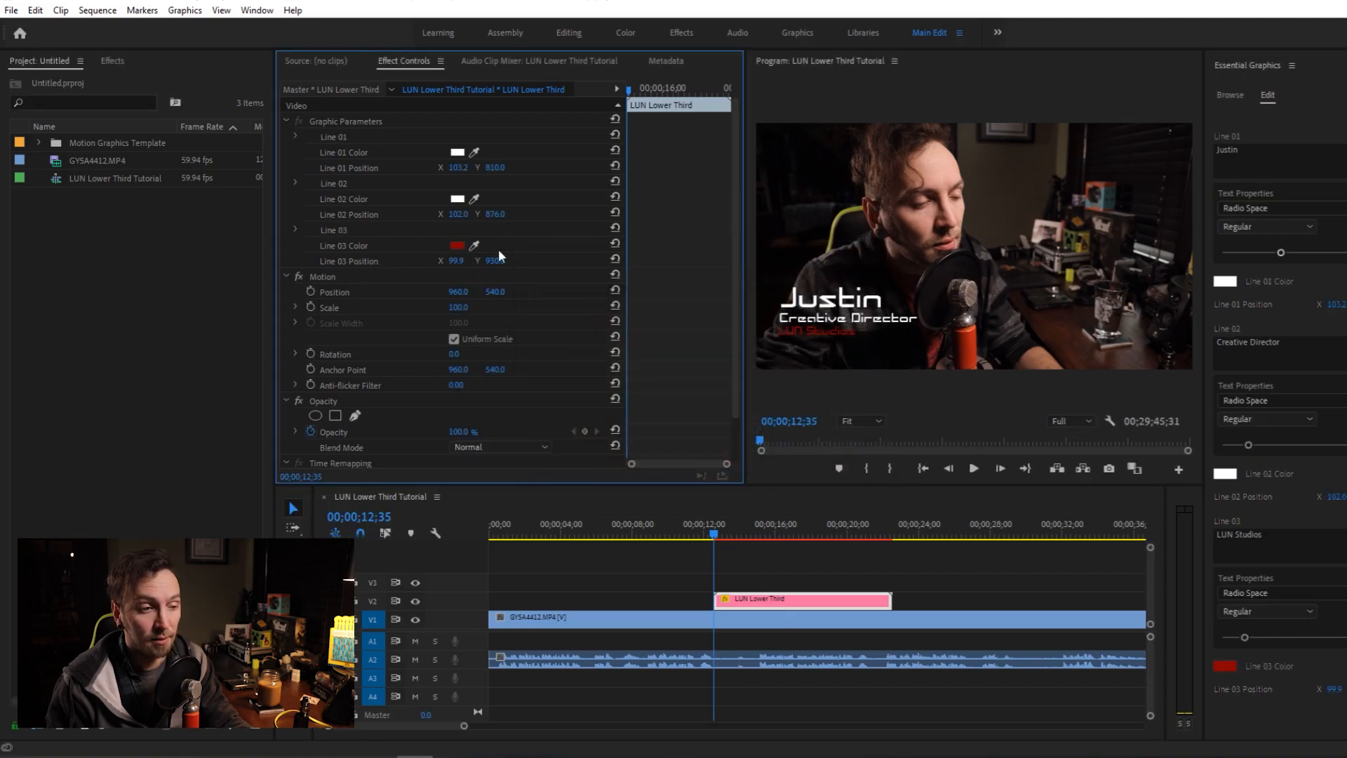
Set the Line 03 color back to white, FFFFFF.
{"action": "left_click", "coordinate": [295, 230]}
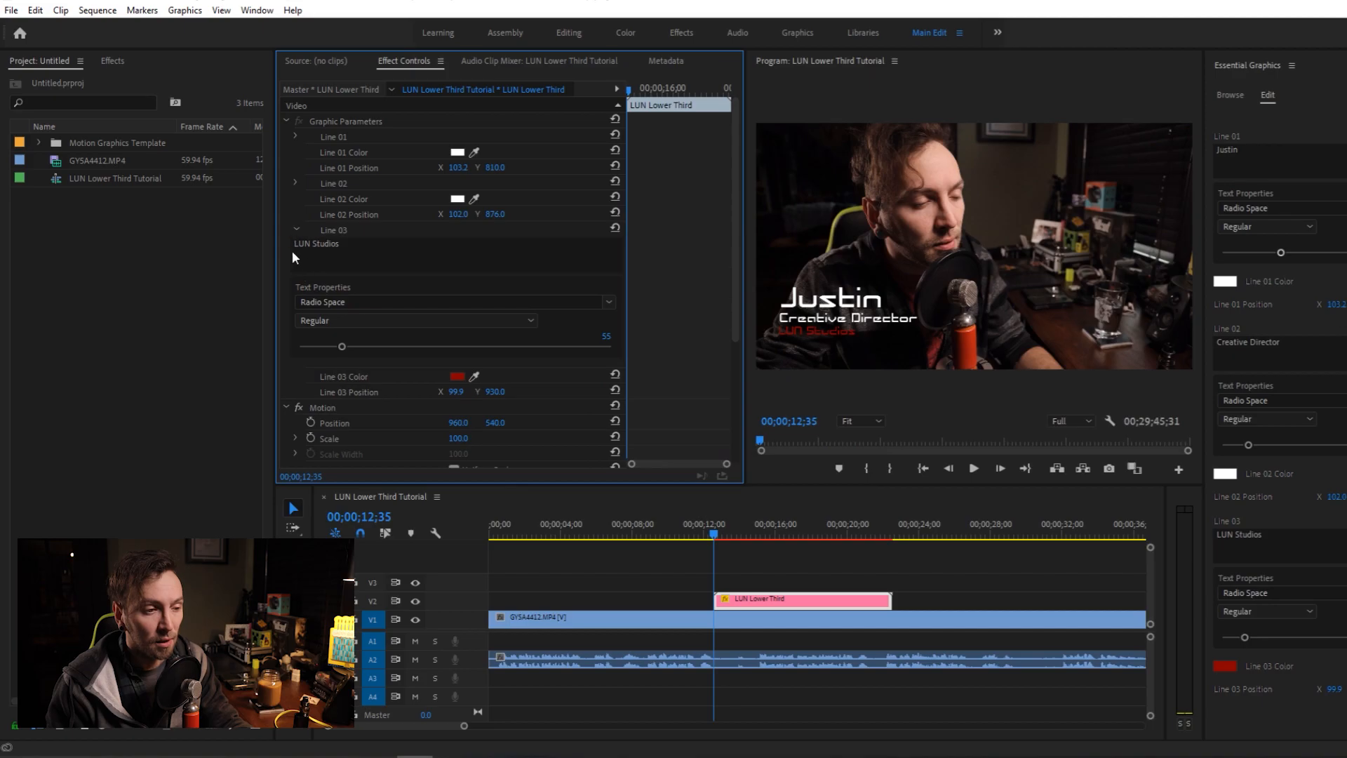
{"action": "left_click", "coordinate": [296, 230]}
{"action": "left_click", "coordinate": [457, 246]}
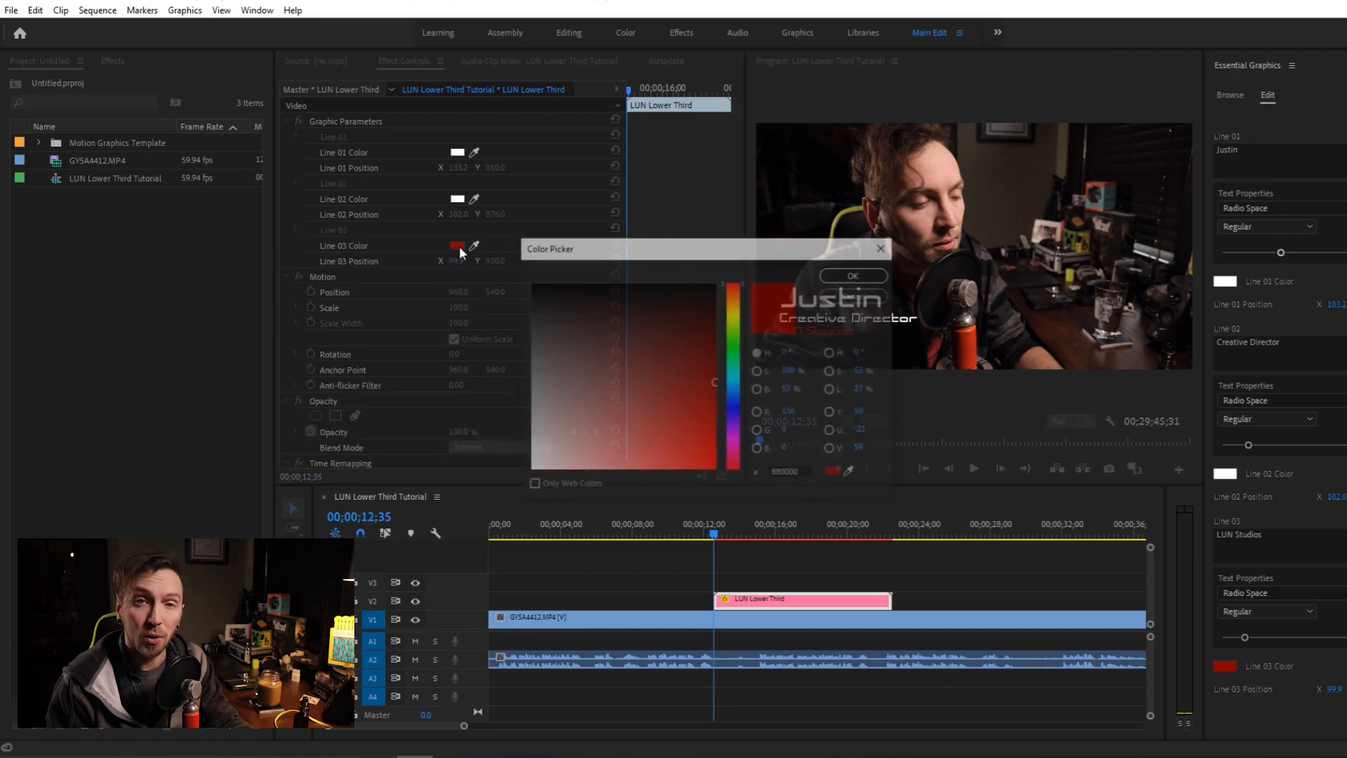
{"action": "left_click_drag", "start_coordinate": [539, 309], "coordinate": [497, 514]}
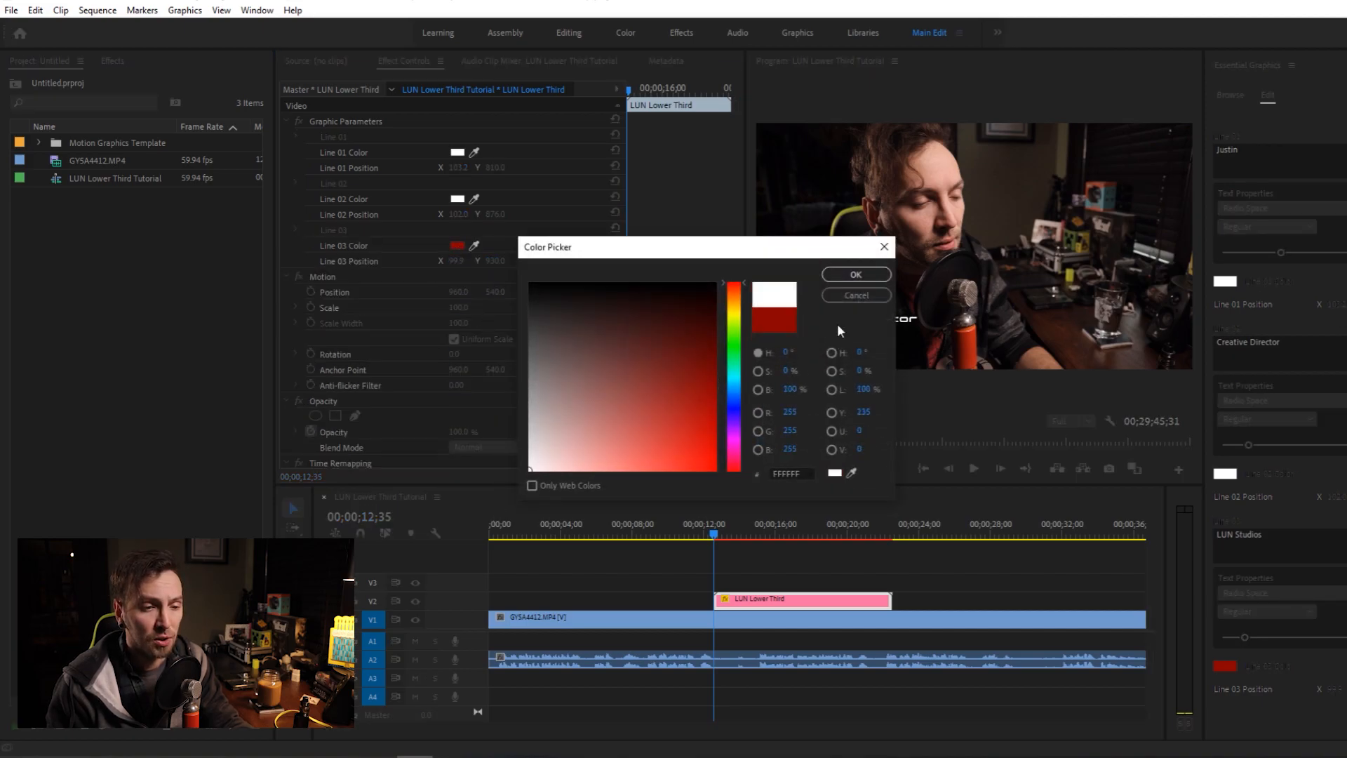
{"action": "left_click", "coordinate": [841, 274]}
Set the lower third's Motion Position X to 200 and turn on Position keyframing at 00;00;12;35.
{"action": "left_click", "coordinate": [351, 290]}
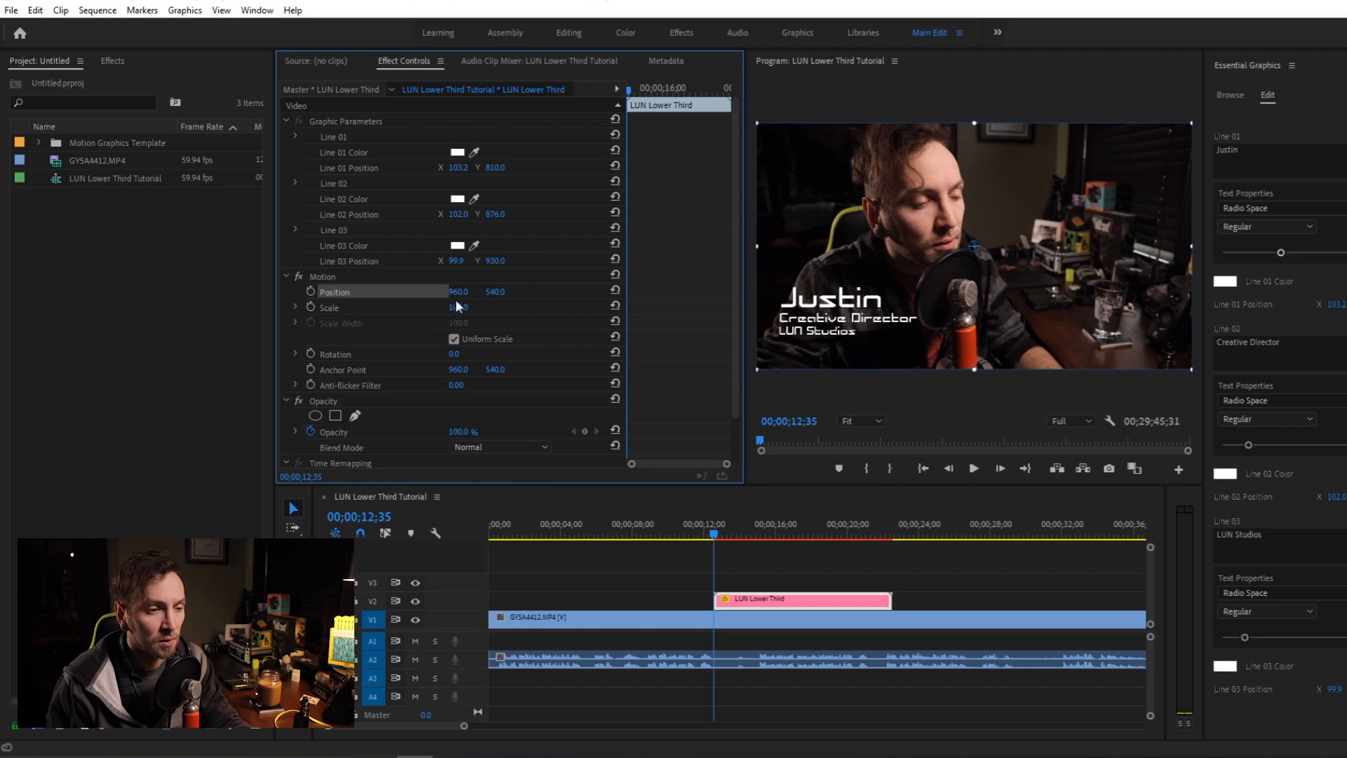
{"action": "left_click_drag", "start_coordinate": [458, 292], "coordinate": [239, 292]}
{"action": "left_click_drag", "start_coordinate": [131, 292], "coordinate": [536, 300]}
{"action": "left_click", "coordinate": [310, 291]}
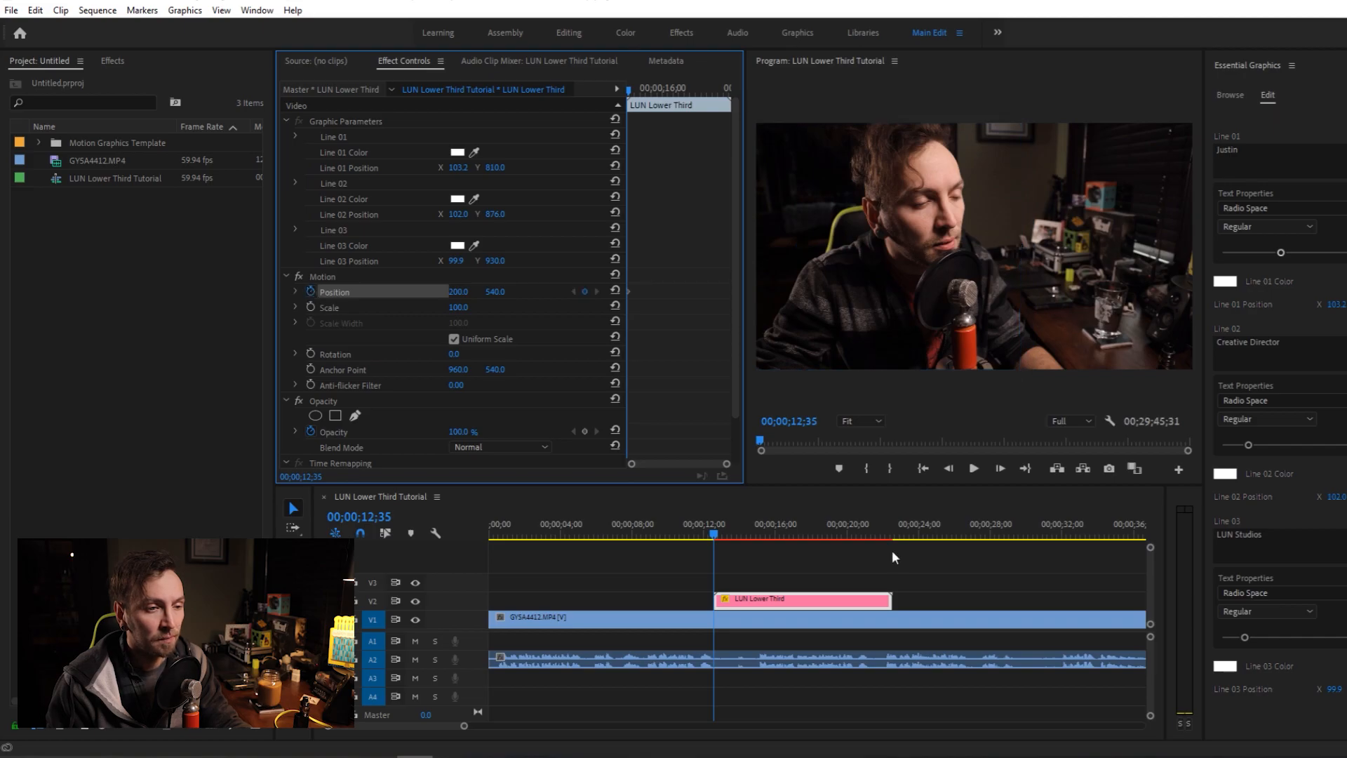
Add a second Position keyframe at 00;00;12;51 with X set to 960.
{"action": "scroll", "coordinate": [662, 568], "scroll_direction": "up", "scroll_amount": 3}
{"action": "scroll", "coordinate": [701, 568], "scroll_direction": "up", "scroll_amount": 5}
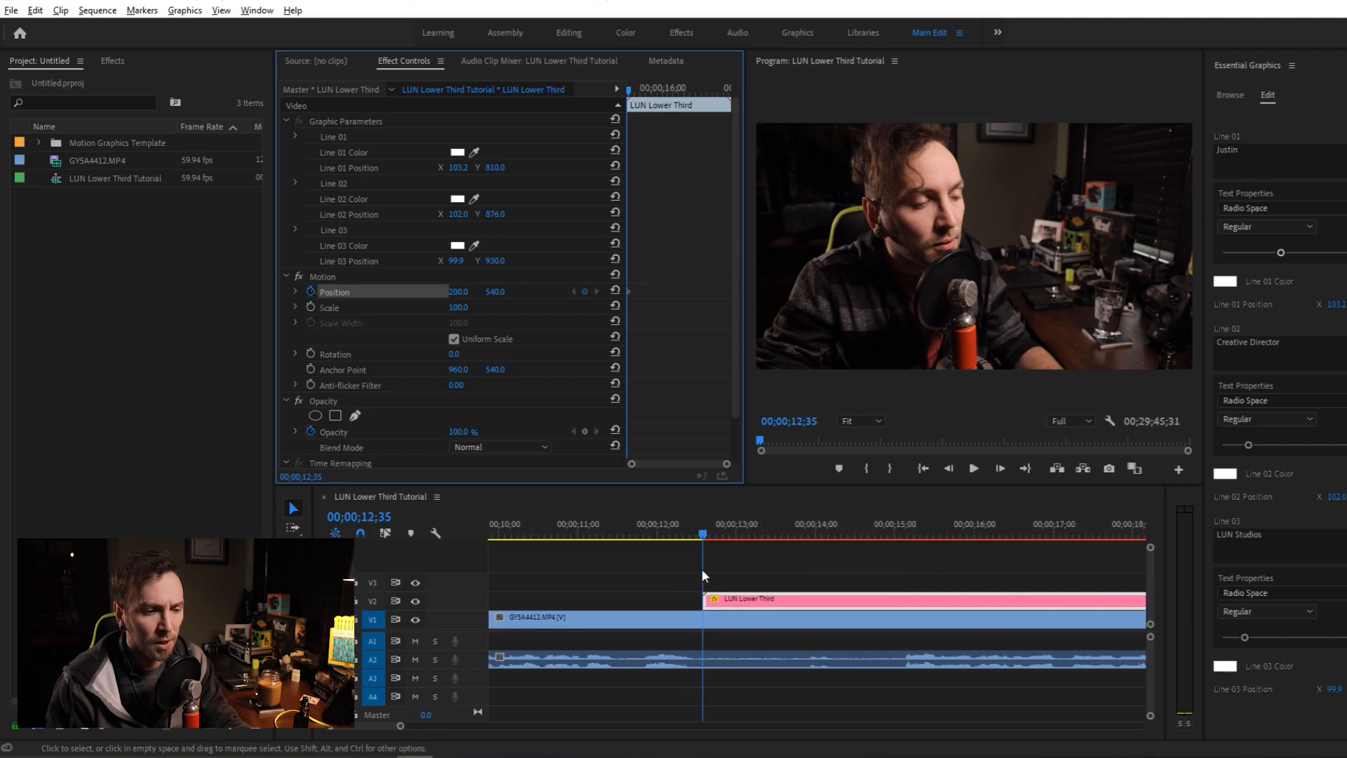
{"action": "left_click_drag", "start_coordinate": [693, 533], "coordinate": [748, 536]}
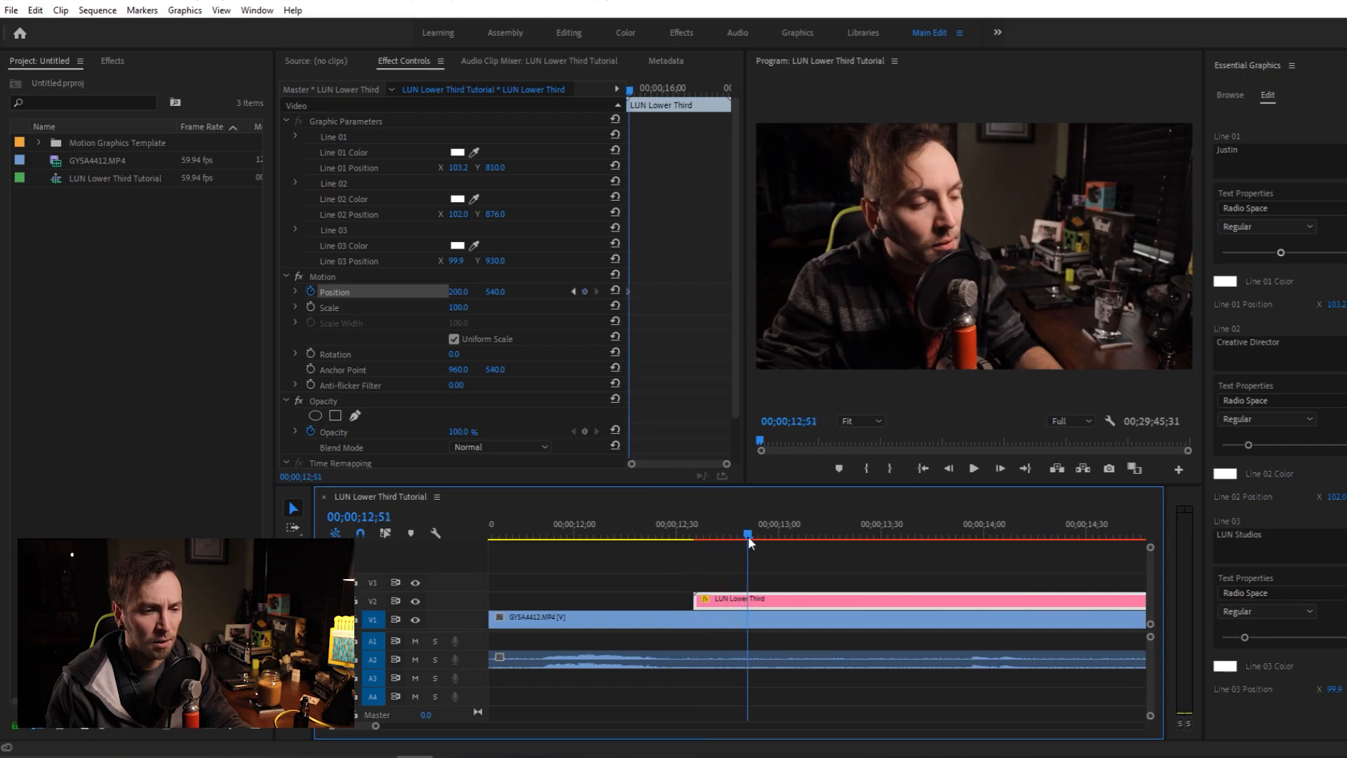
{"action": "left_click", "coordinate": [457, 291]}
{"action": "type", "text": "960"}
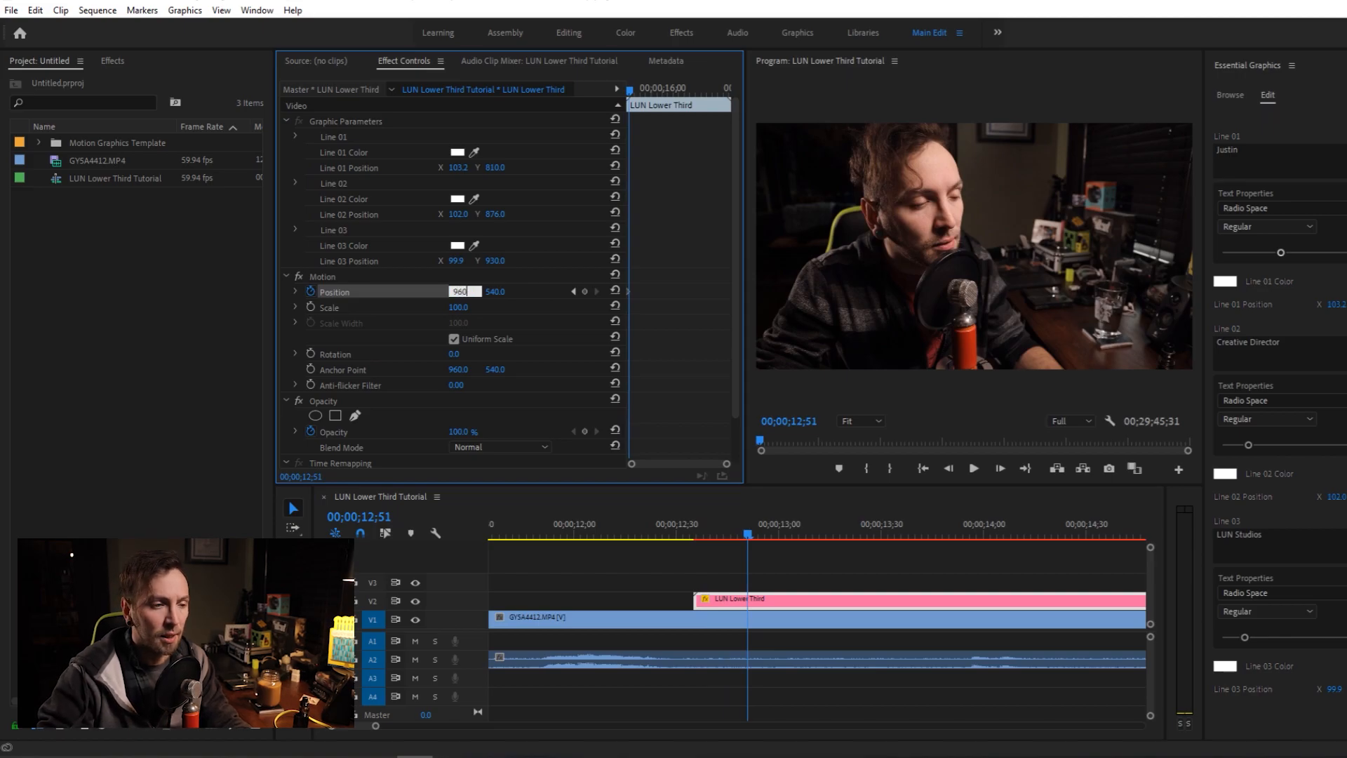
{"action": "key", "text": "Return"}
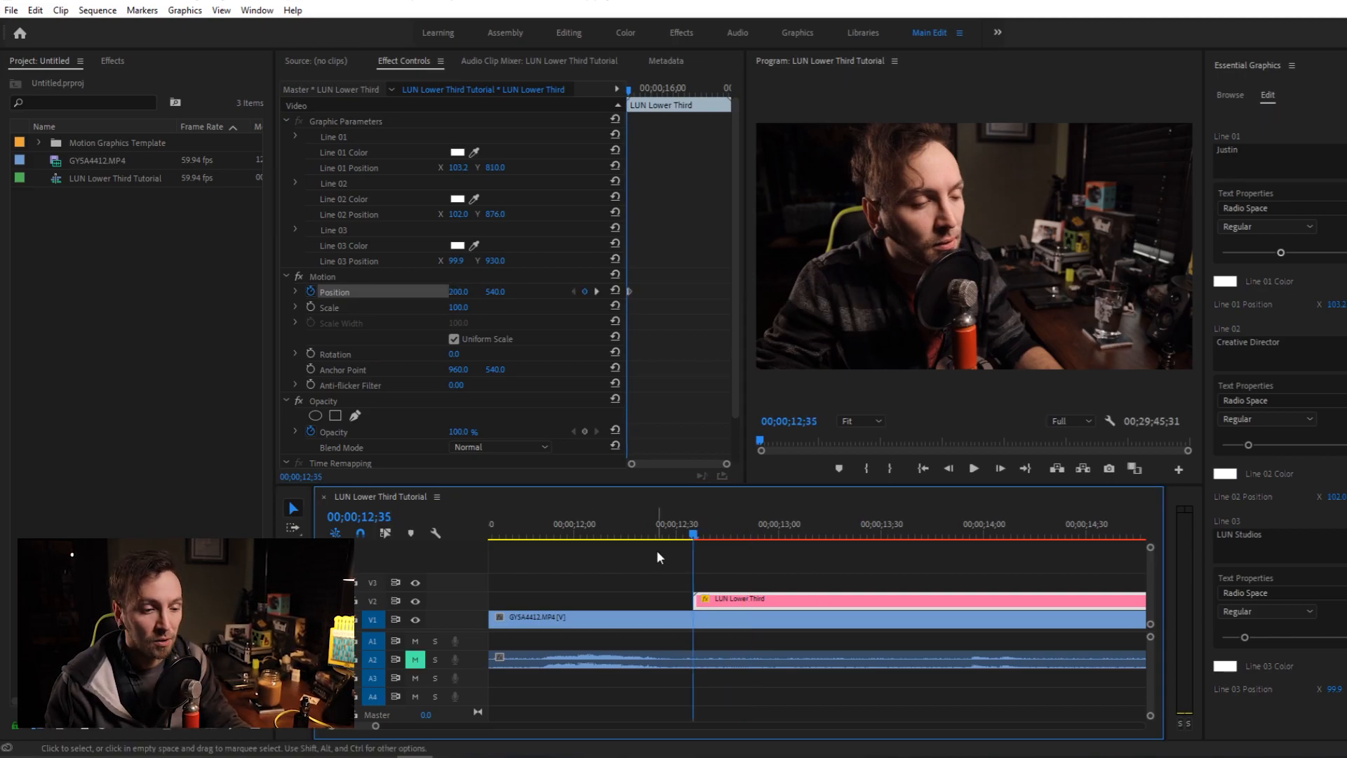
Play back the lower third's slide-in animation from the clip's start, and open the Line 03 and Line 01 texts for editing.
{"action": "key", "text": "space"}
{"action": "key", "text": "space"}
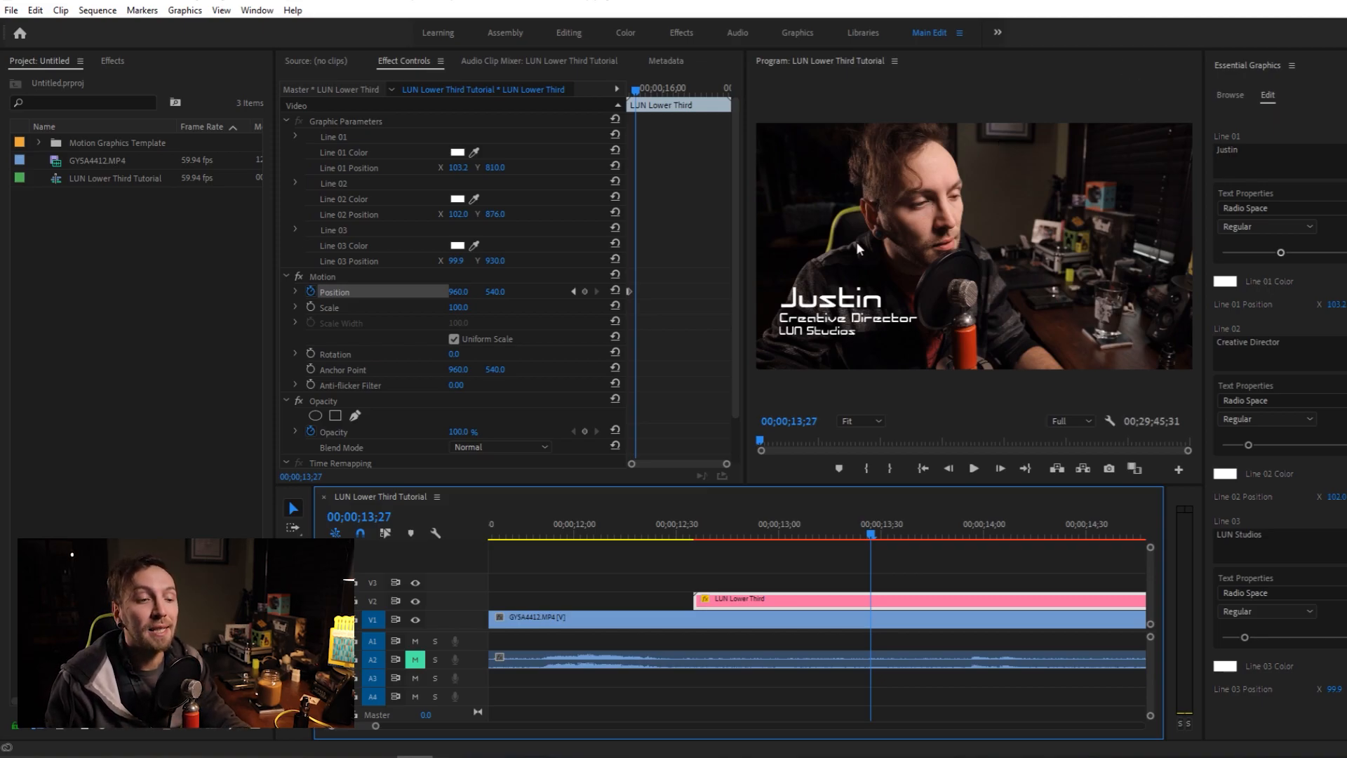
{"action": "left_click", "coordinate": [1300, 547]}
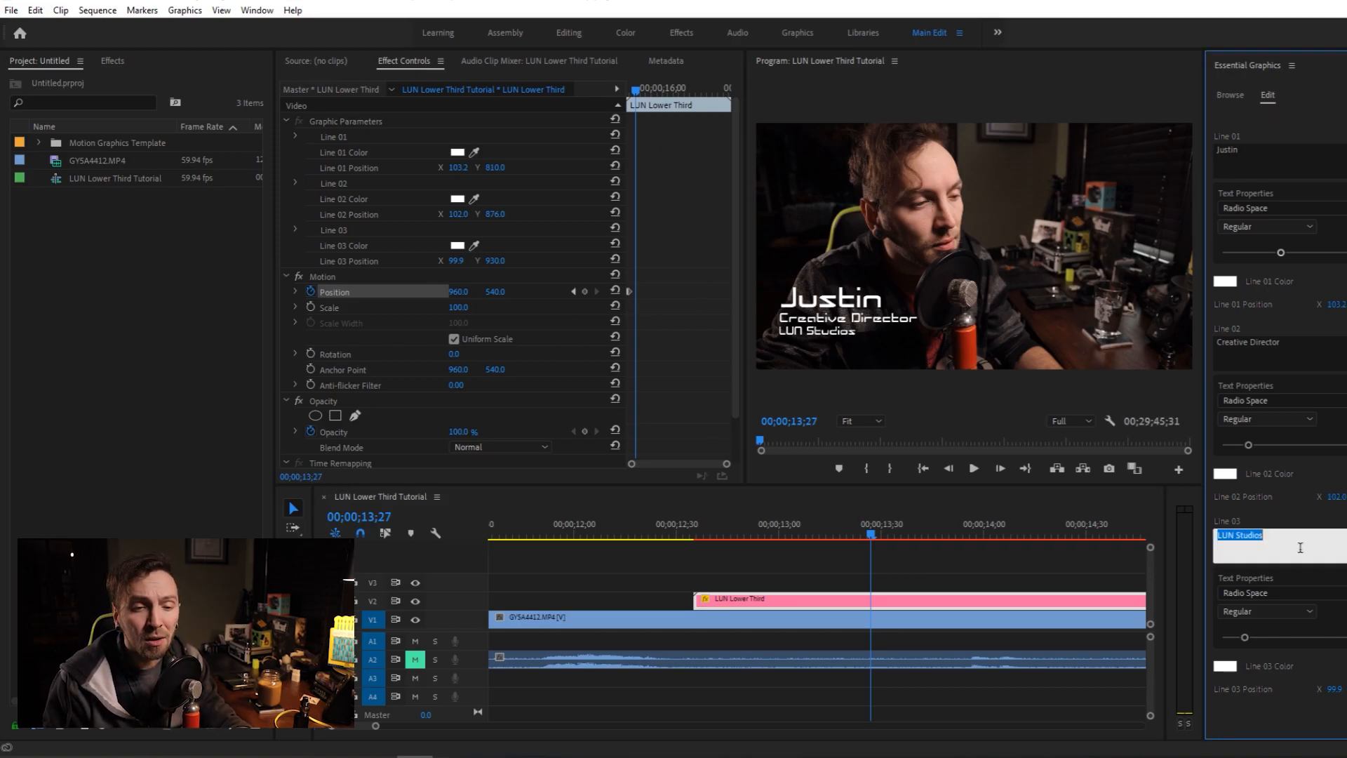
{"action": "left_click", "coordinate": [1254, 158]}
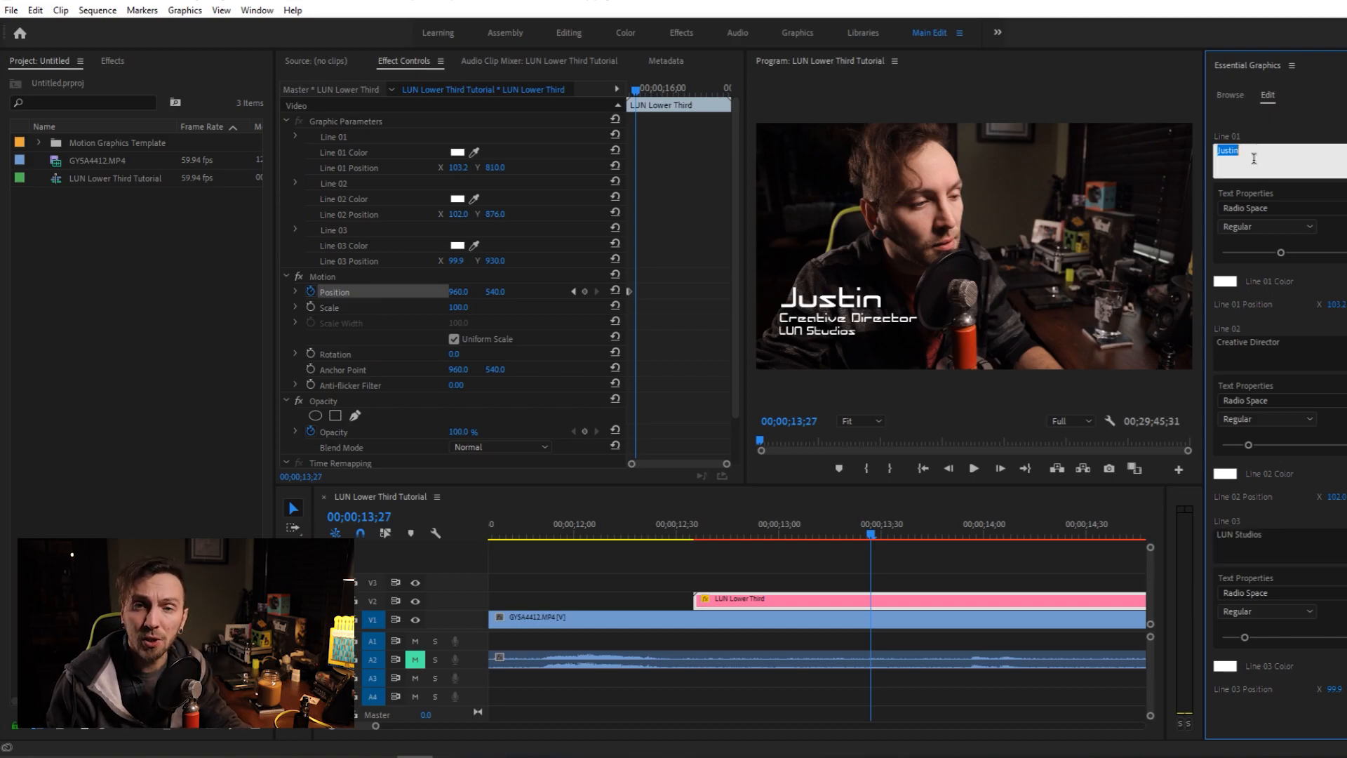